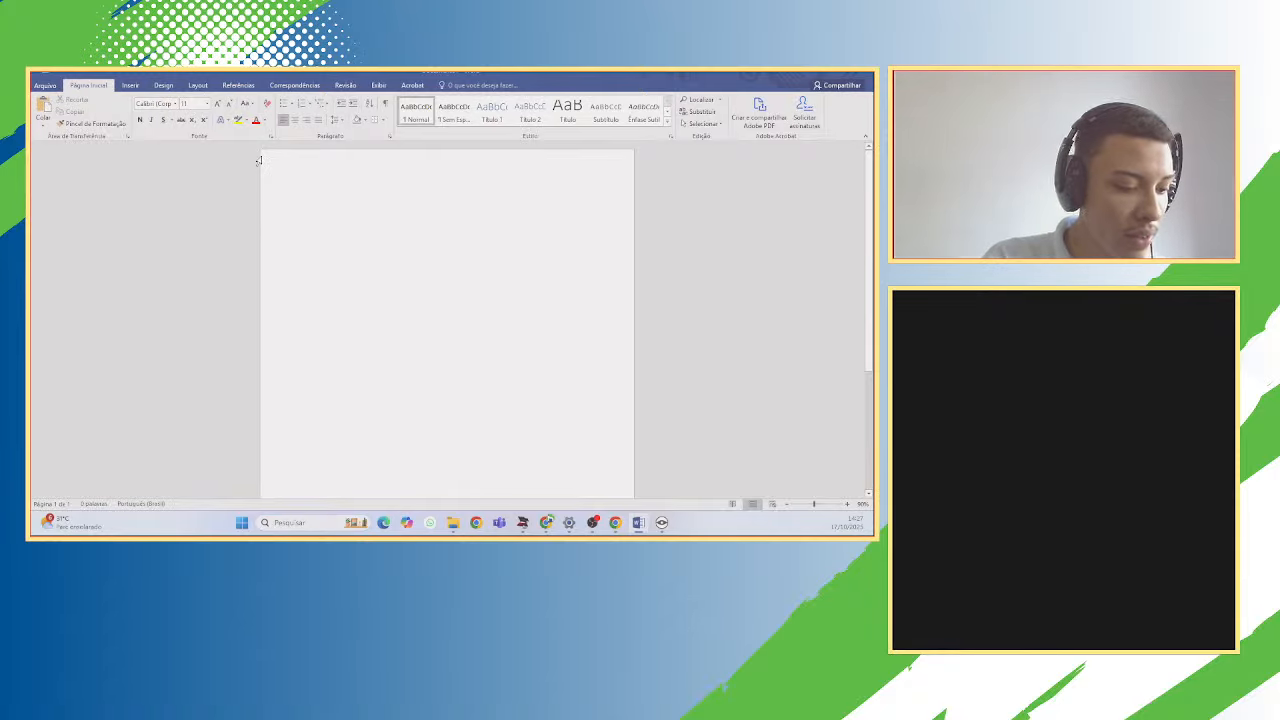
# Type the word TESTE on the page, select it and set its font size to 18.
pyautogui.write('Trabalh')
pyautogui.press('BackSpace')
pyautogui.press('BackSpace')
pyautogui.press('BackSpace')
pyautogui.press('BackSpace')
pyautogui.press('BackSpace')
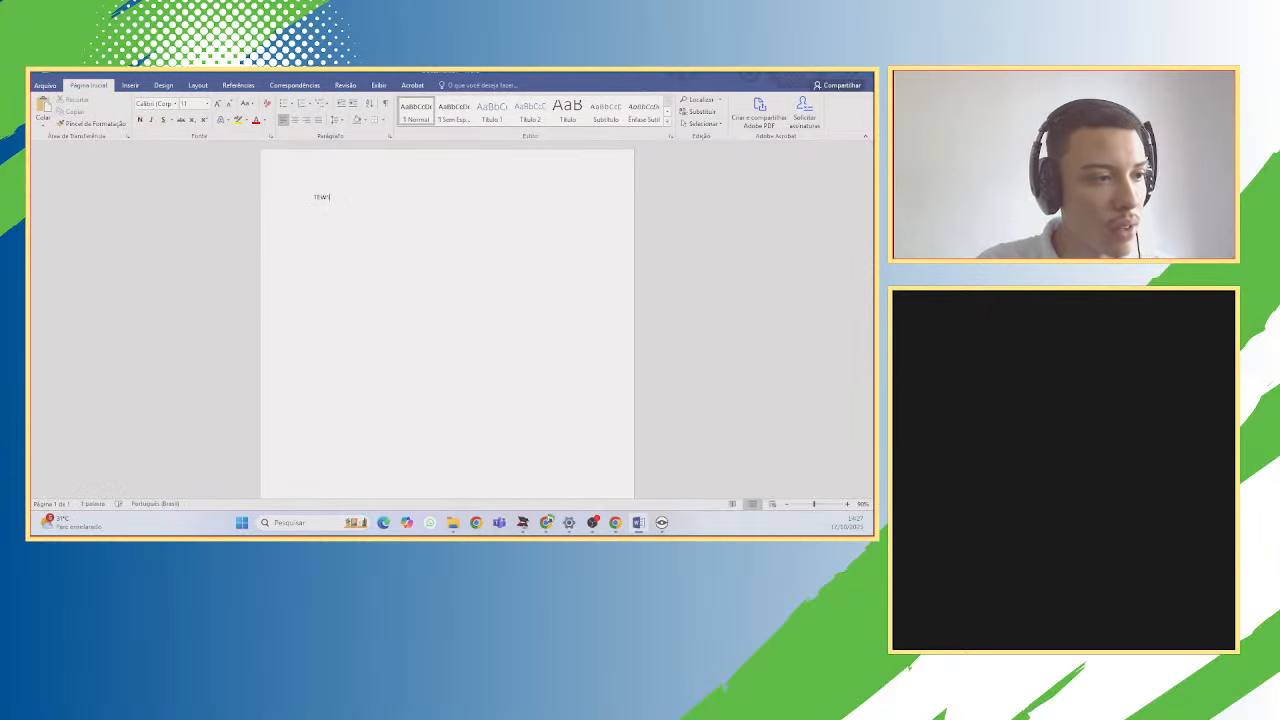
pyautogui.write('te')
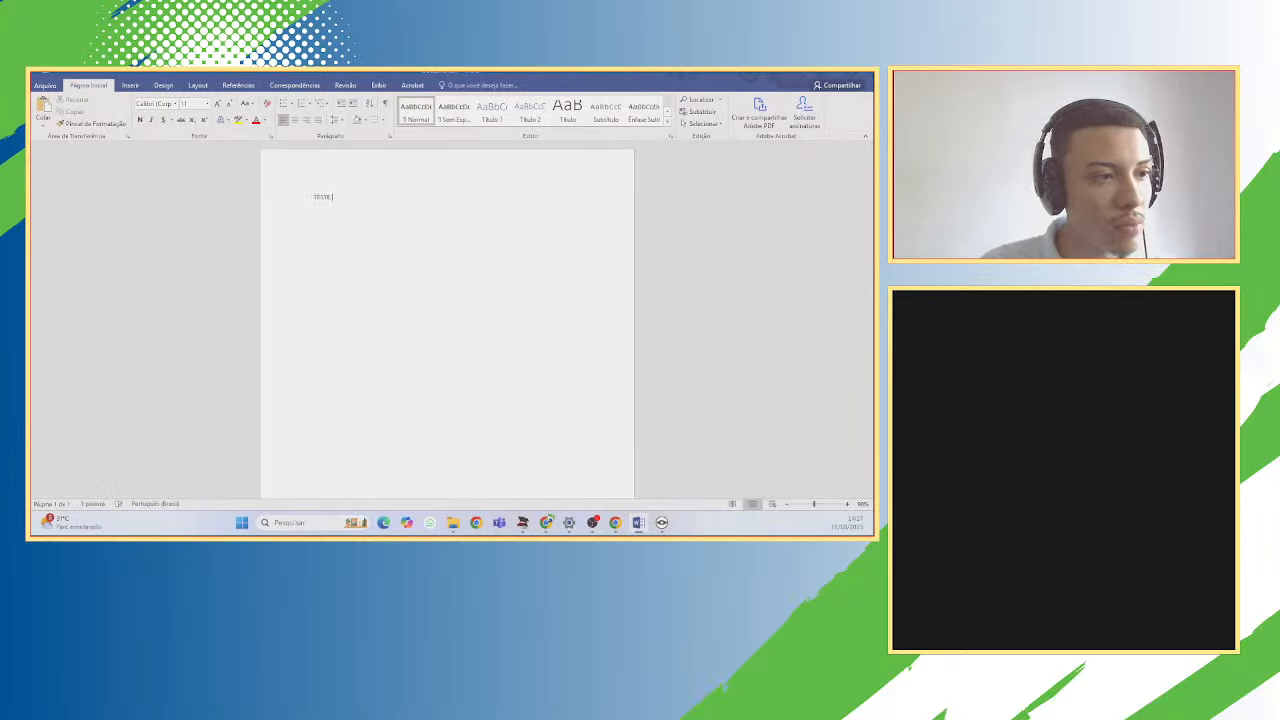
pyautogui.doubleClick(322, 197)
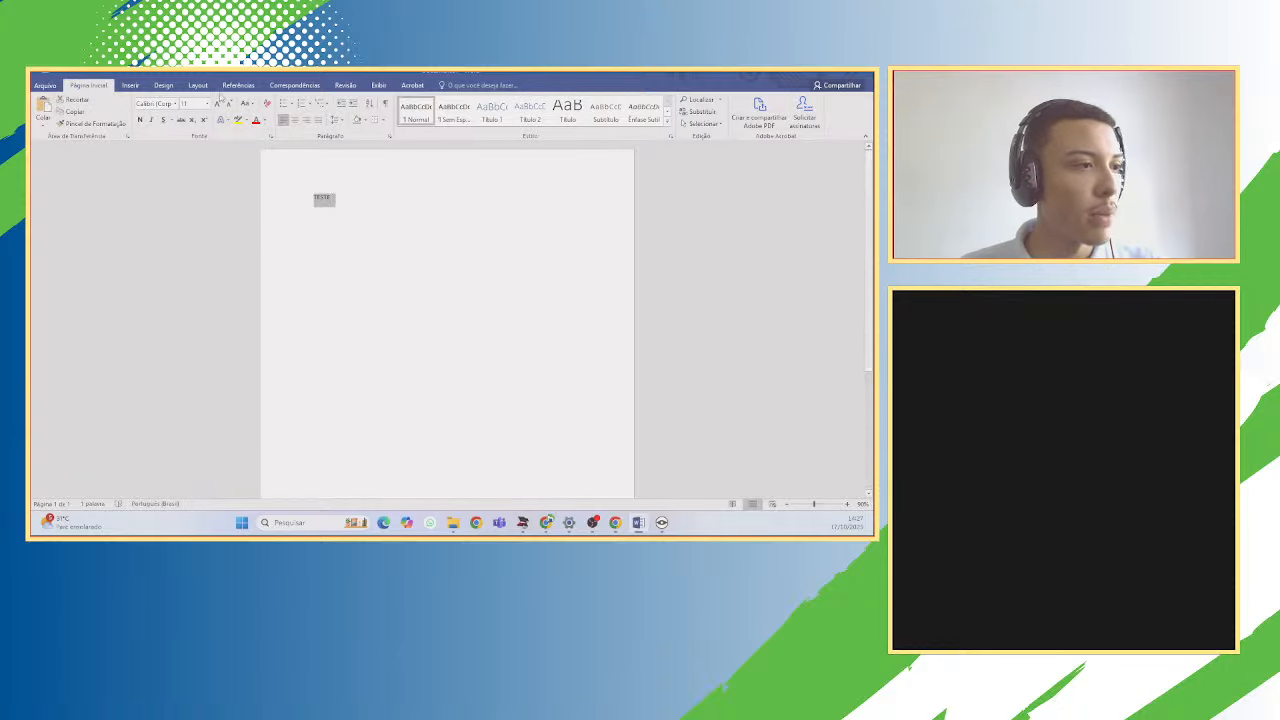
pyautogui.click(207, 103)
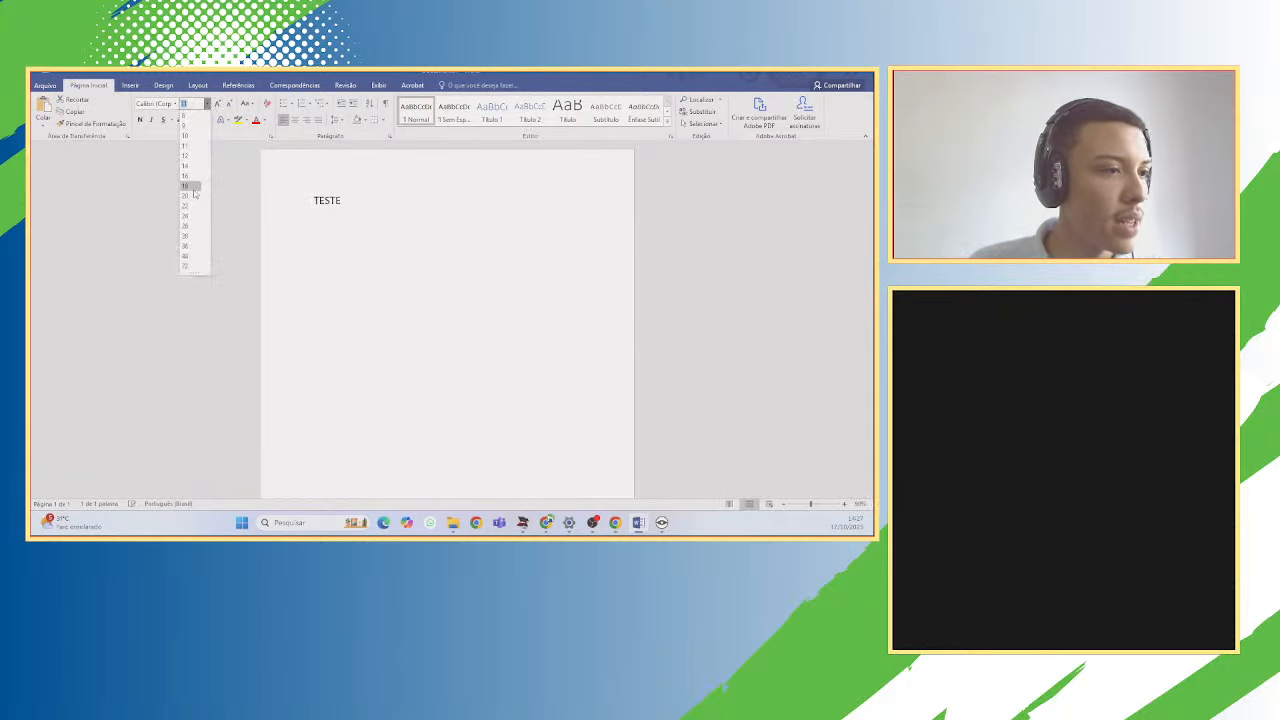
pyautogui.click(192, 187)
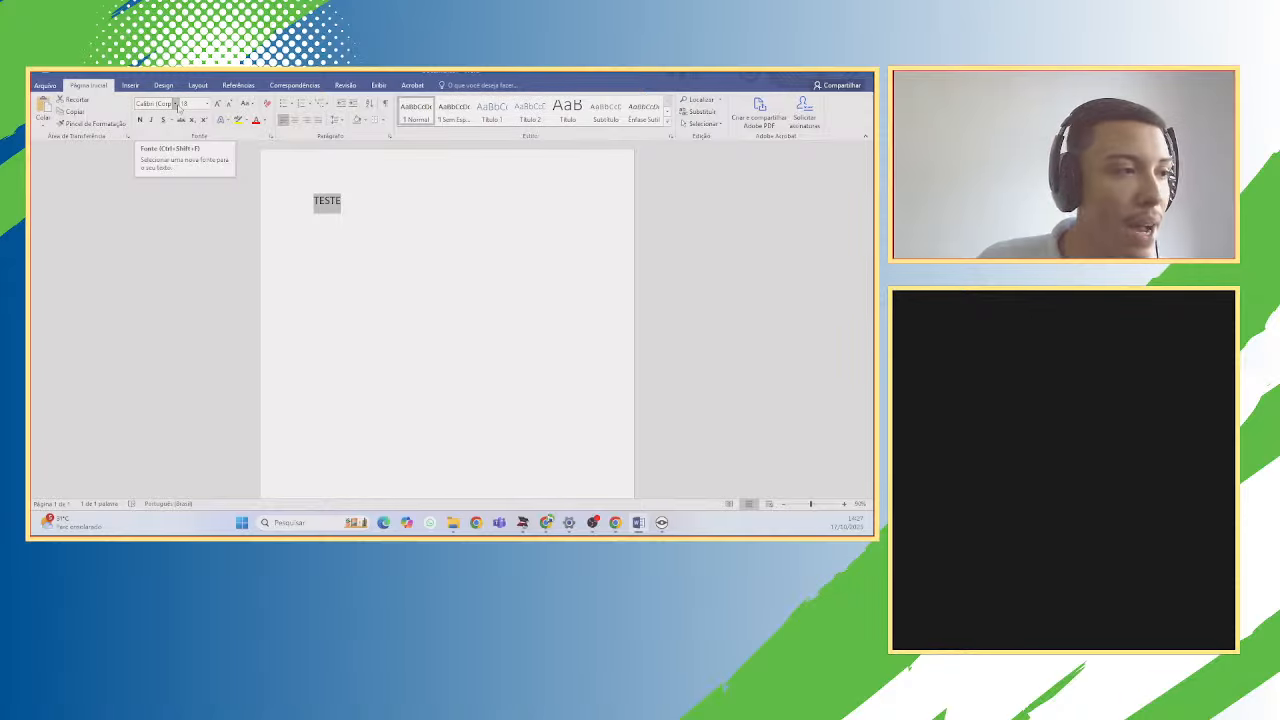
pyautogui.click(177, 104)
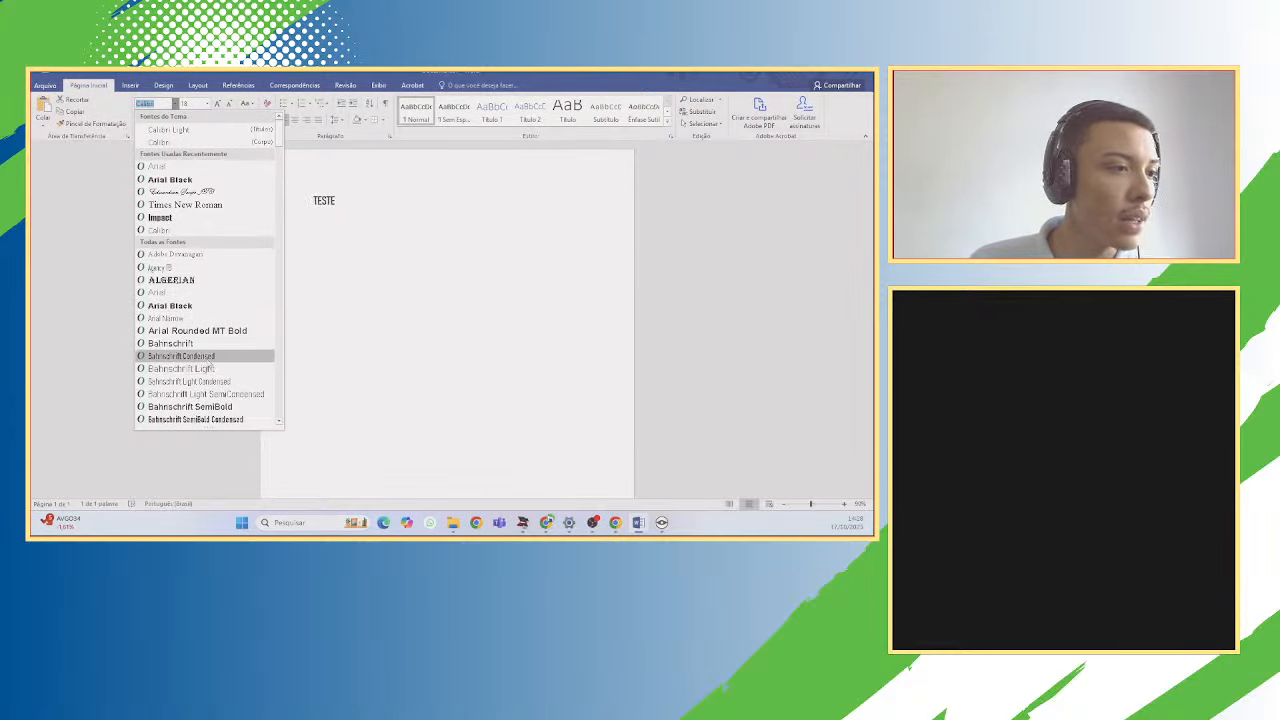
# Apply Bahnschrift Condensed to TESTE and set its size to 100.
pyautogui.click(190, 356)
pyautogui.moveTo(342, 206); pyautogui.dragTo(303, 202)
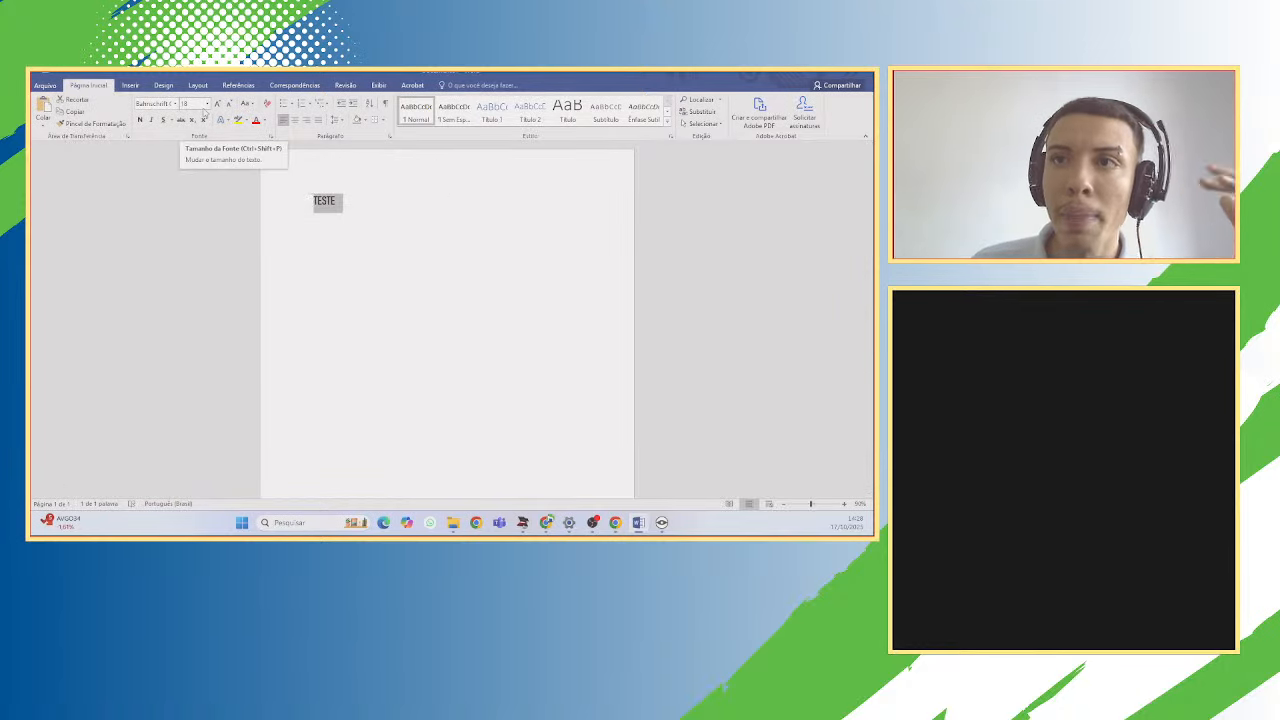
pyautogui.click(207, 104)
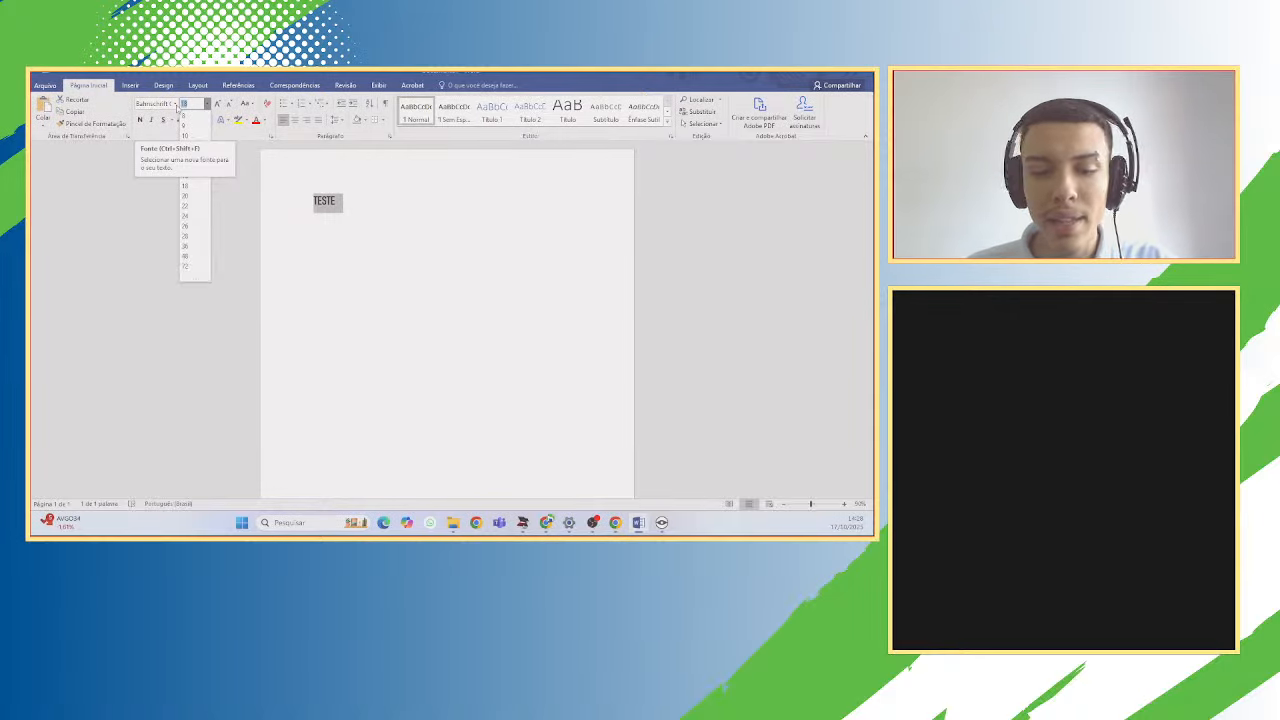
pyautogui.write('100')
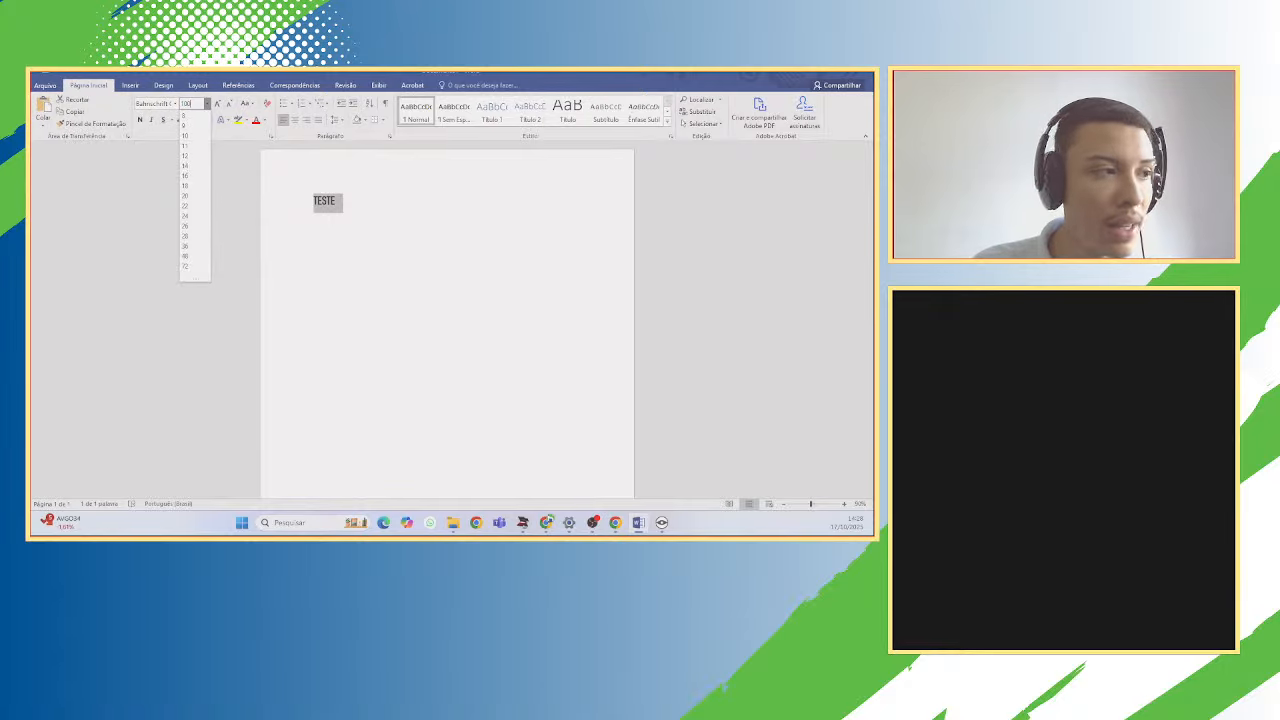
pyautogui.press('Return')
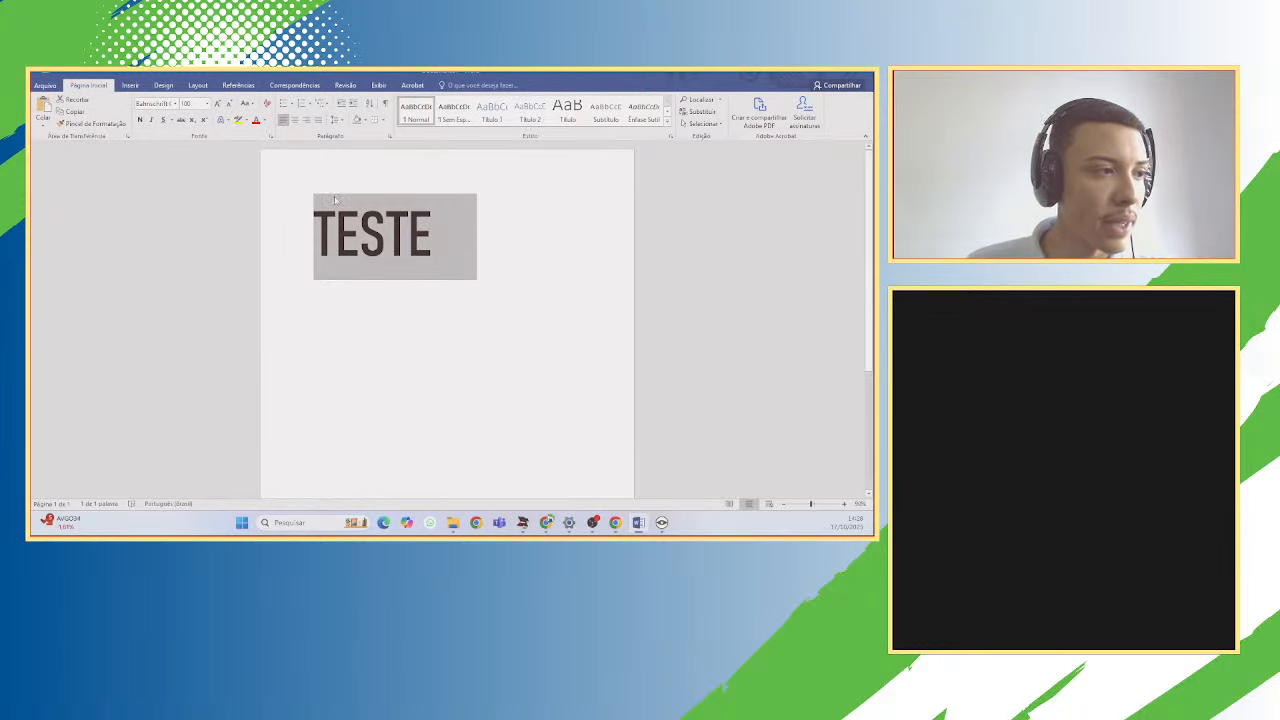
# Select the TESTE word, delete it and retype TESTE in the new format.
pyautogui.click(447, 240)
pyautogui.moveTo(447, 240); pyautogui.dragTo(314, 238)
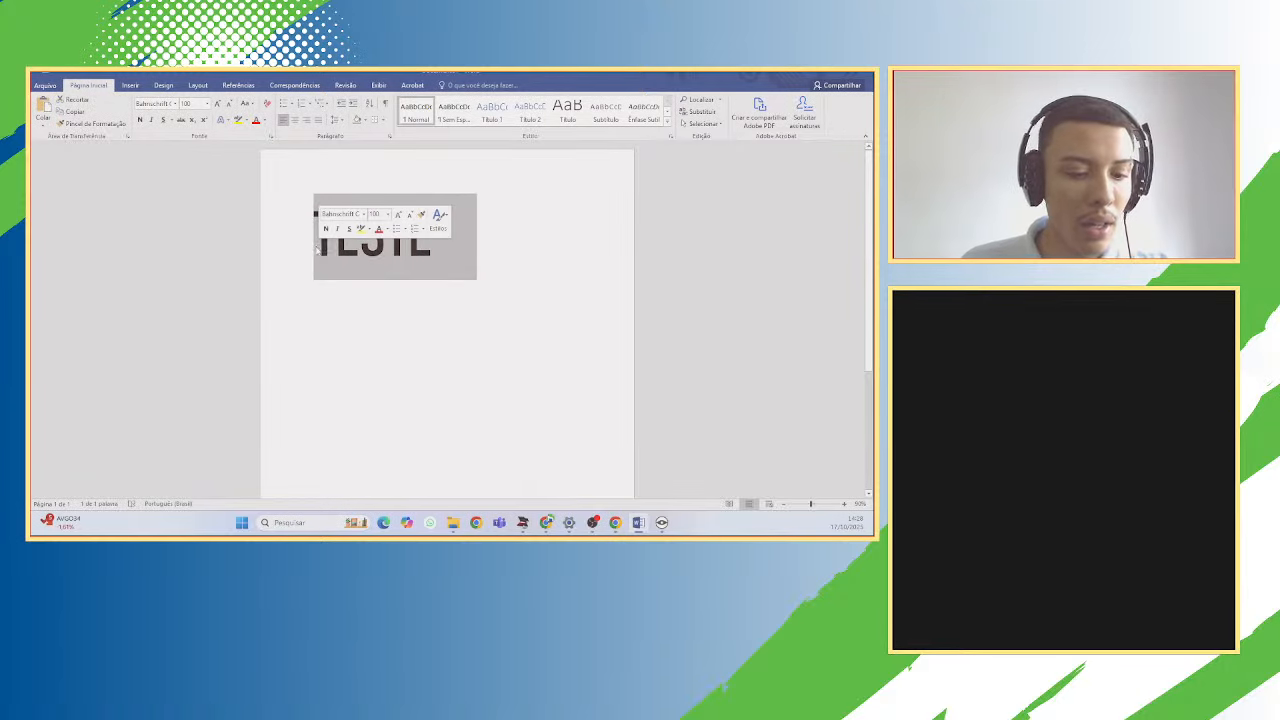
pyautogui.press('BackSpace')
pyautogui.write('TESTE')
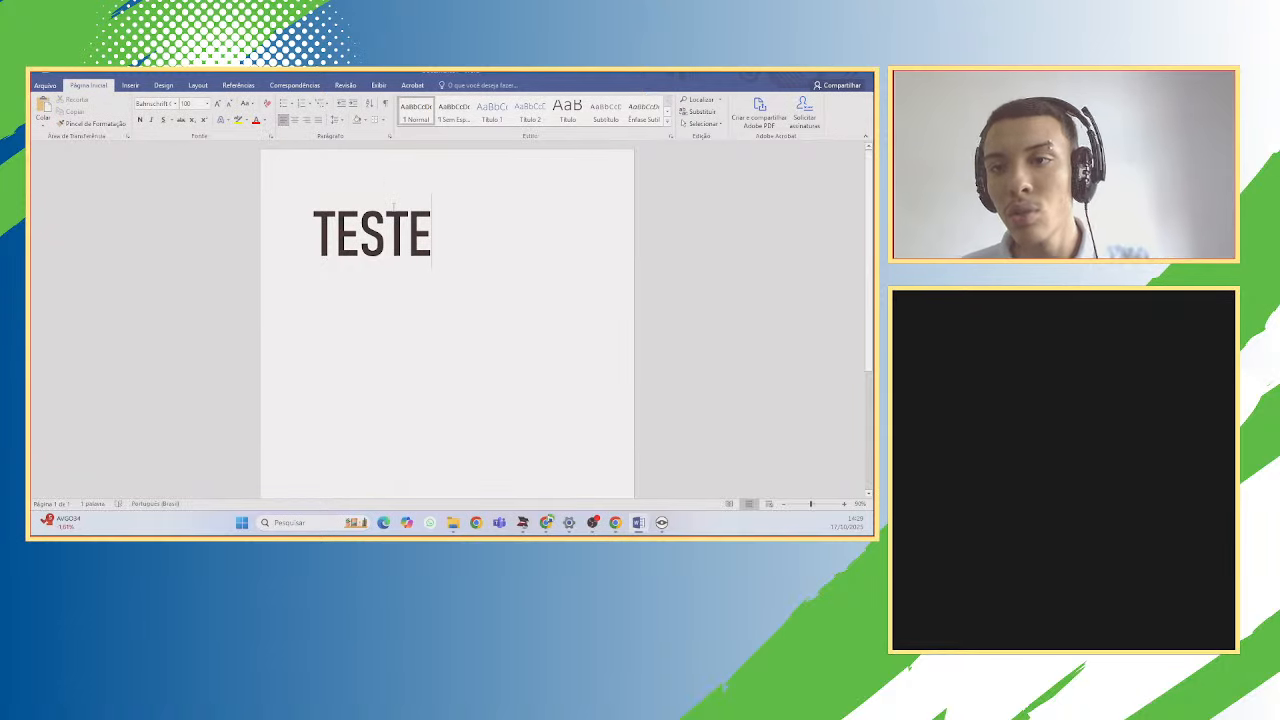
# Try center, right and justify alignment on the heading, ending with it centred.
pyautogui.click(294, 119)
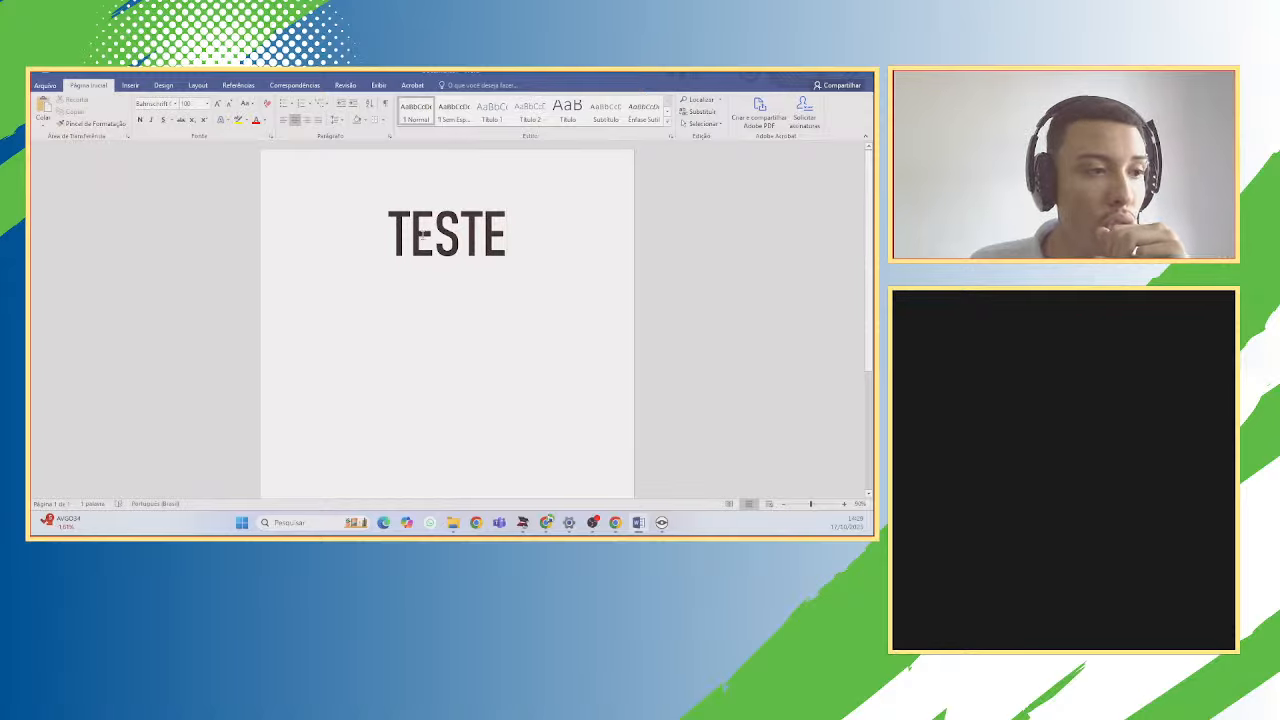
pyautogui.click(308, 121)
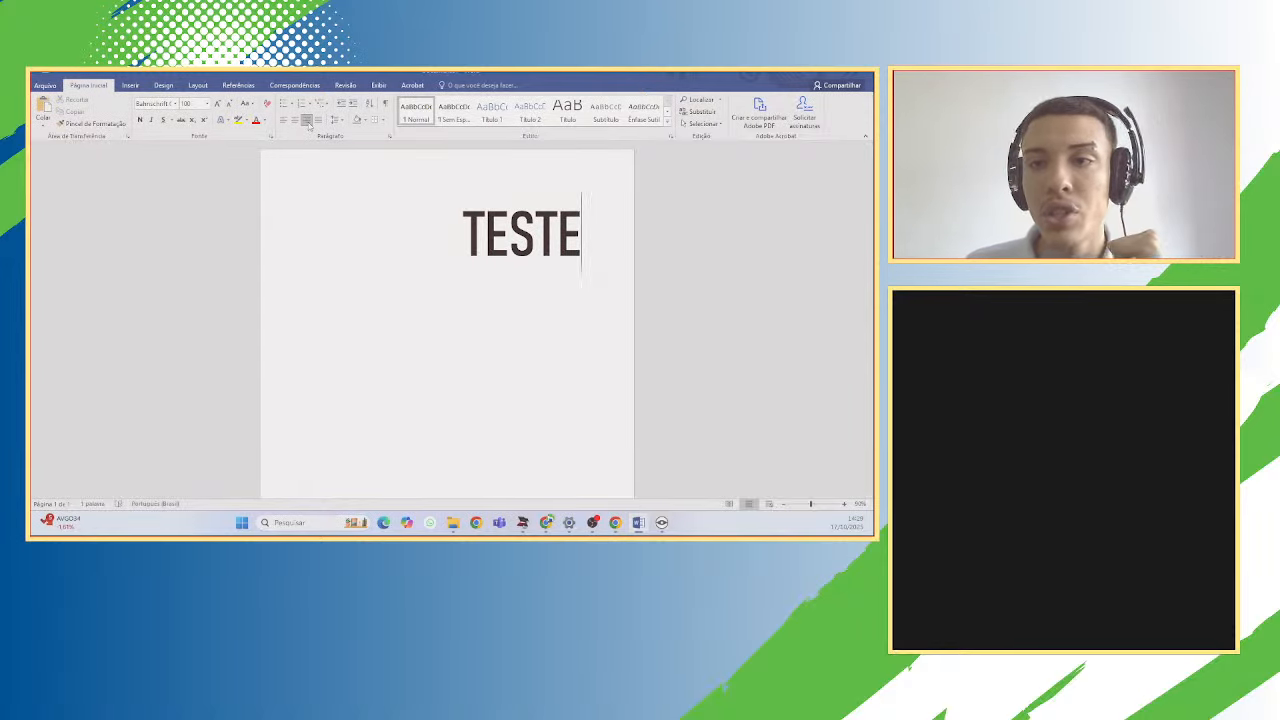
pyautogui.click(319, 120)
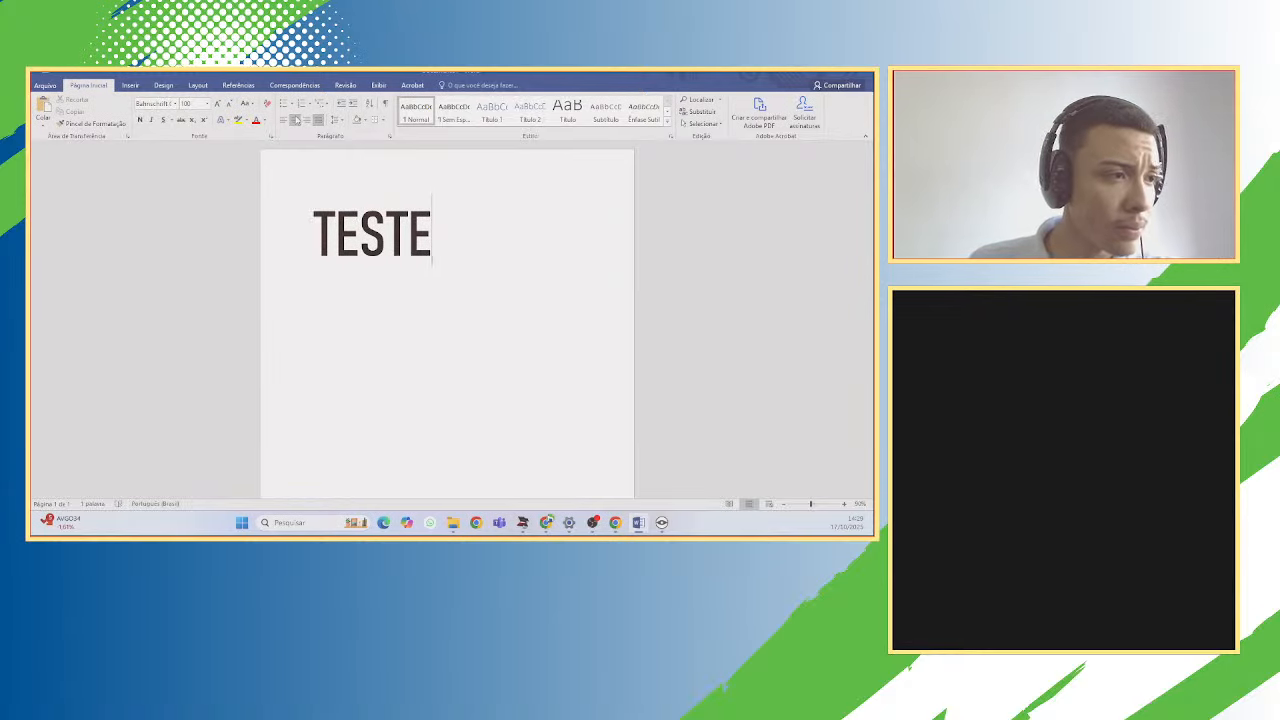
pyautogui.click(296, 120)
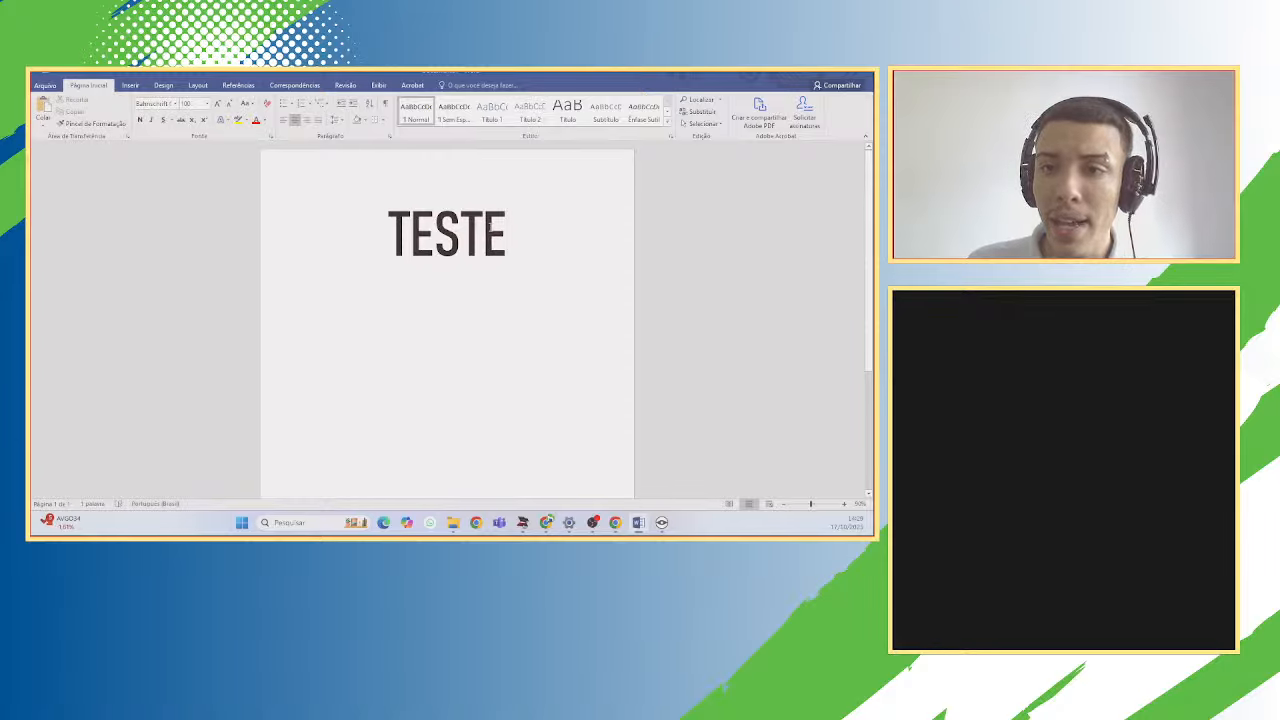
# Resize the TESTE heading to 72 and start a new line below it.
pyautogui.moveTo(534, 240); pyautogui.dragTo(386, 240)
pyautogui.click(207, 104)
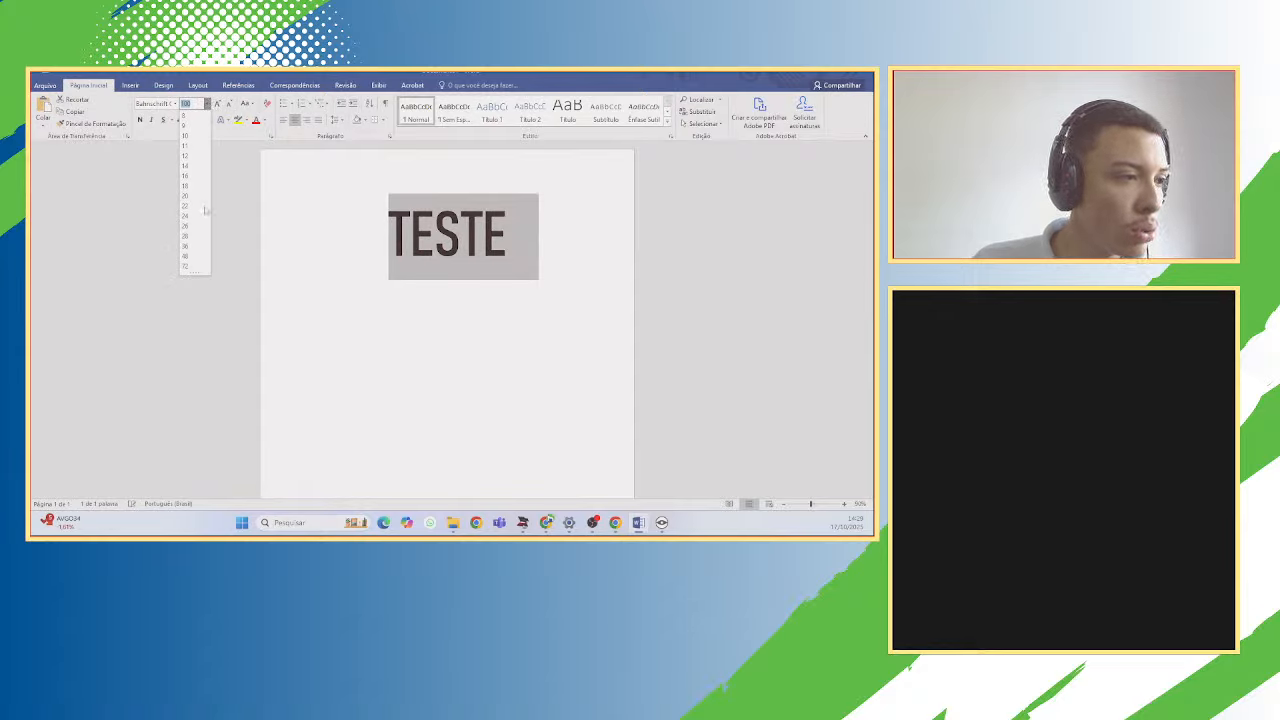
pyautogui.click(195, 267)
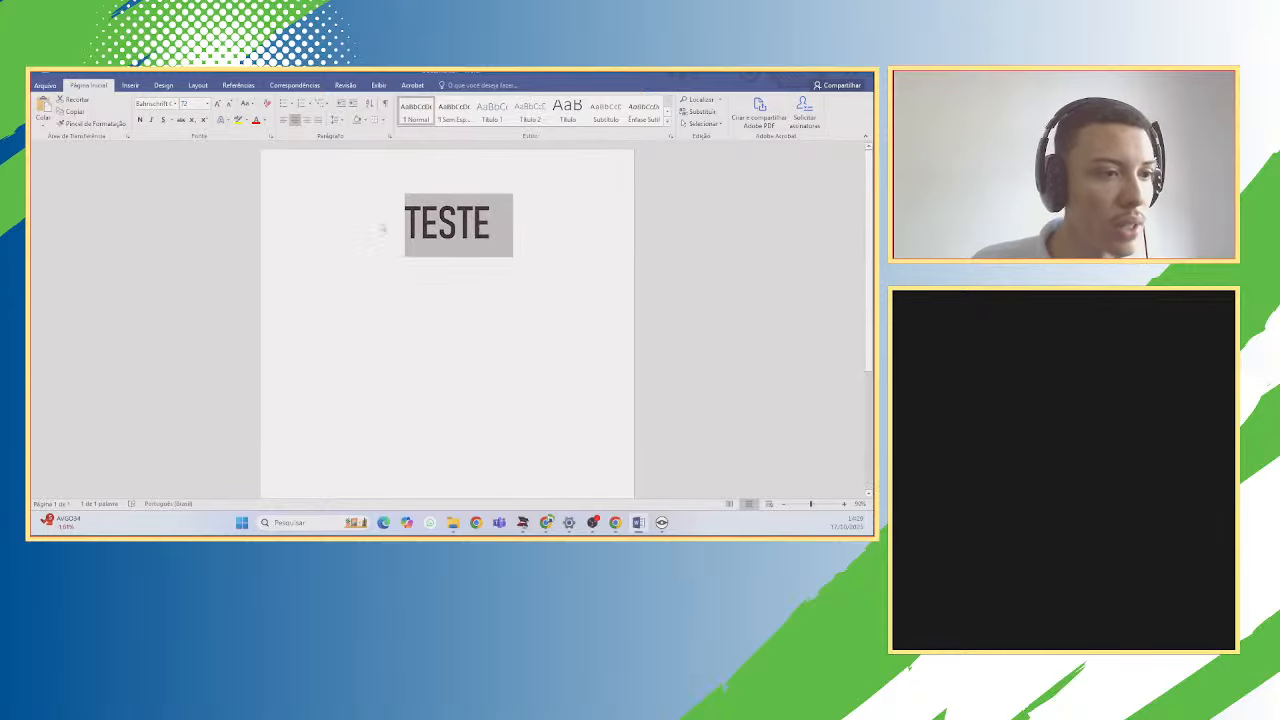
pyautogui.click(496, 222)
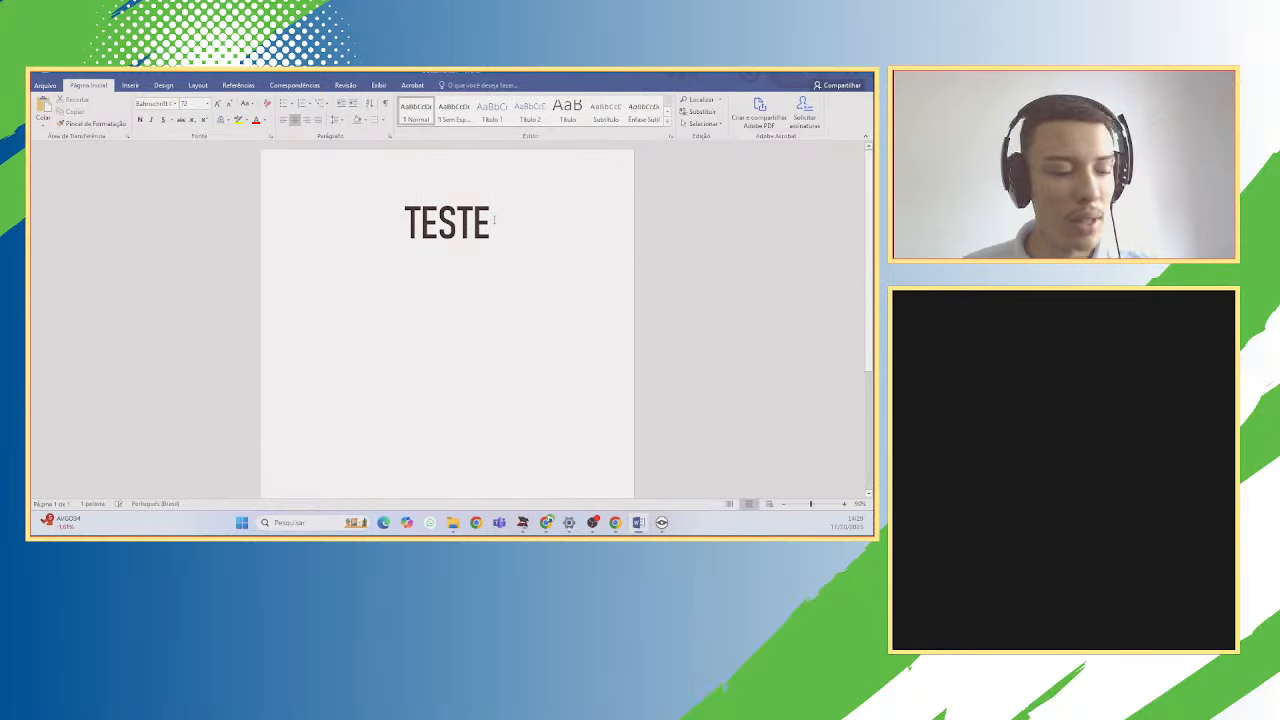
pyautogui.press('Return')
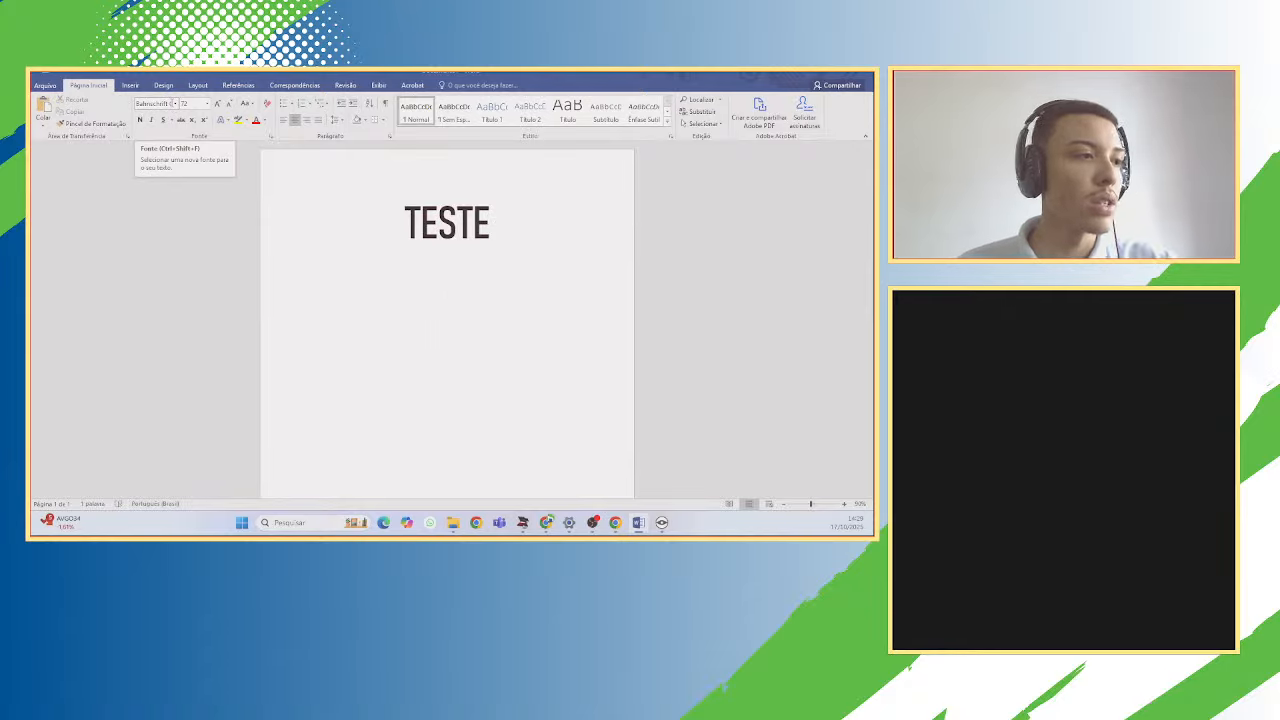
# Format the empty line below the heading as Arial, size 12.
pyautogui.click(174, 104)
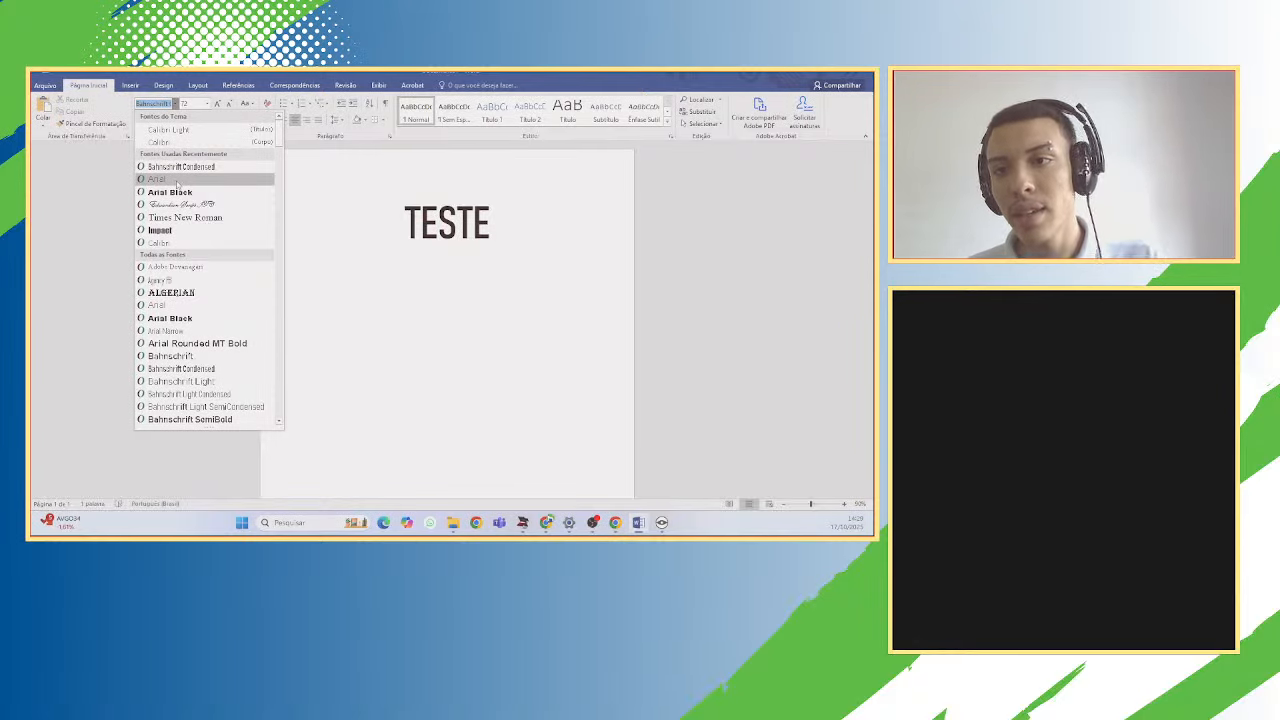
pyautogui.click(178, 184)
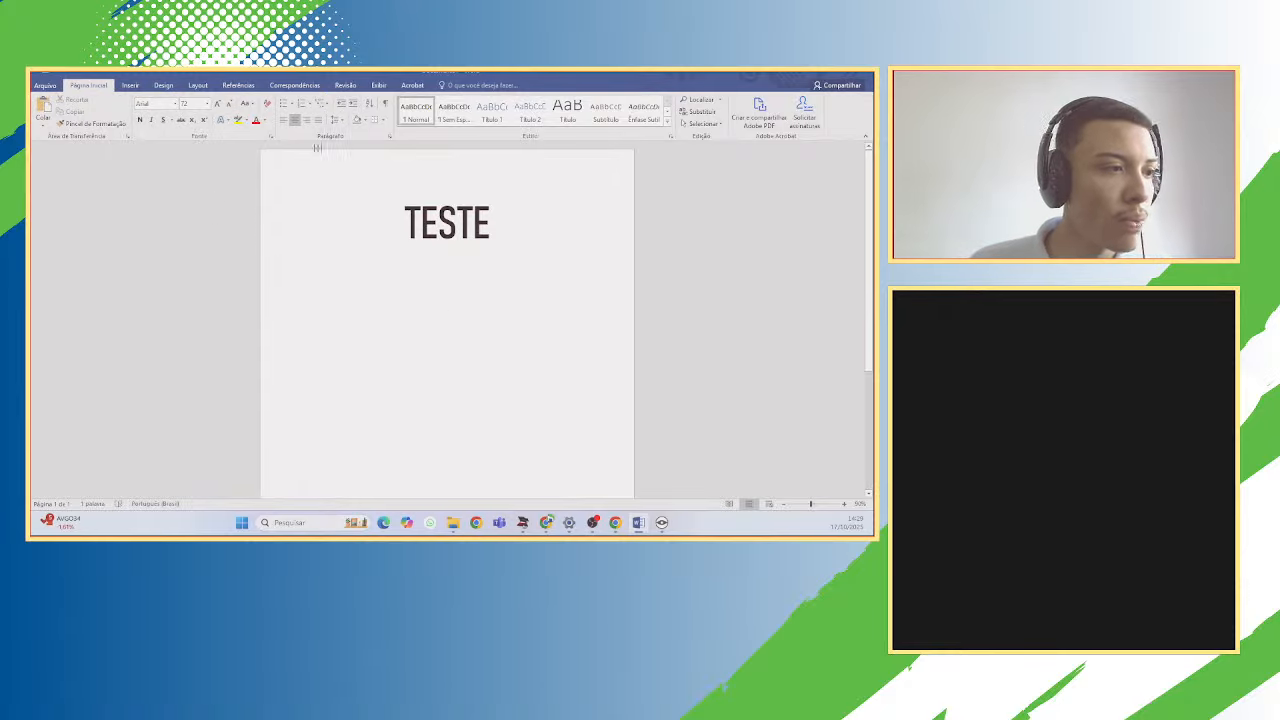
pyautogui.click(417, 280)
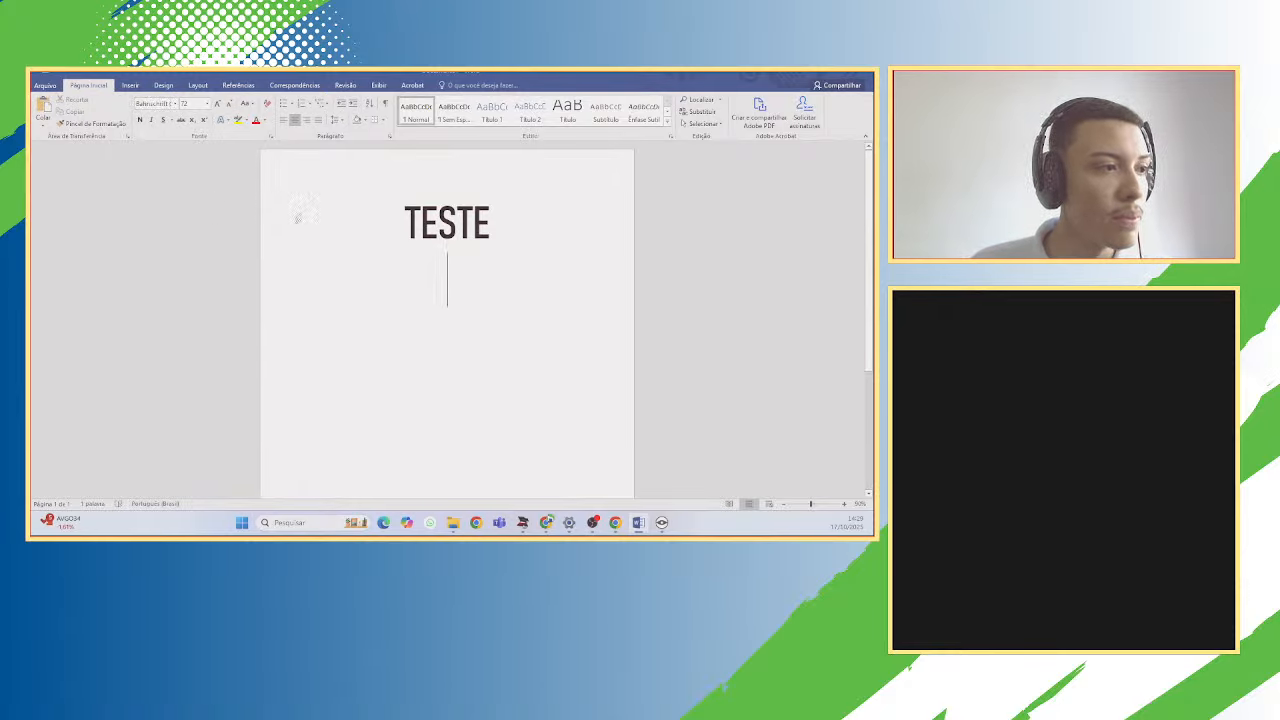
pyautogui.click(176, 105)
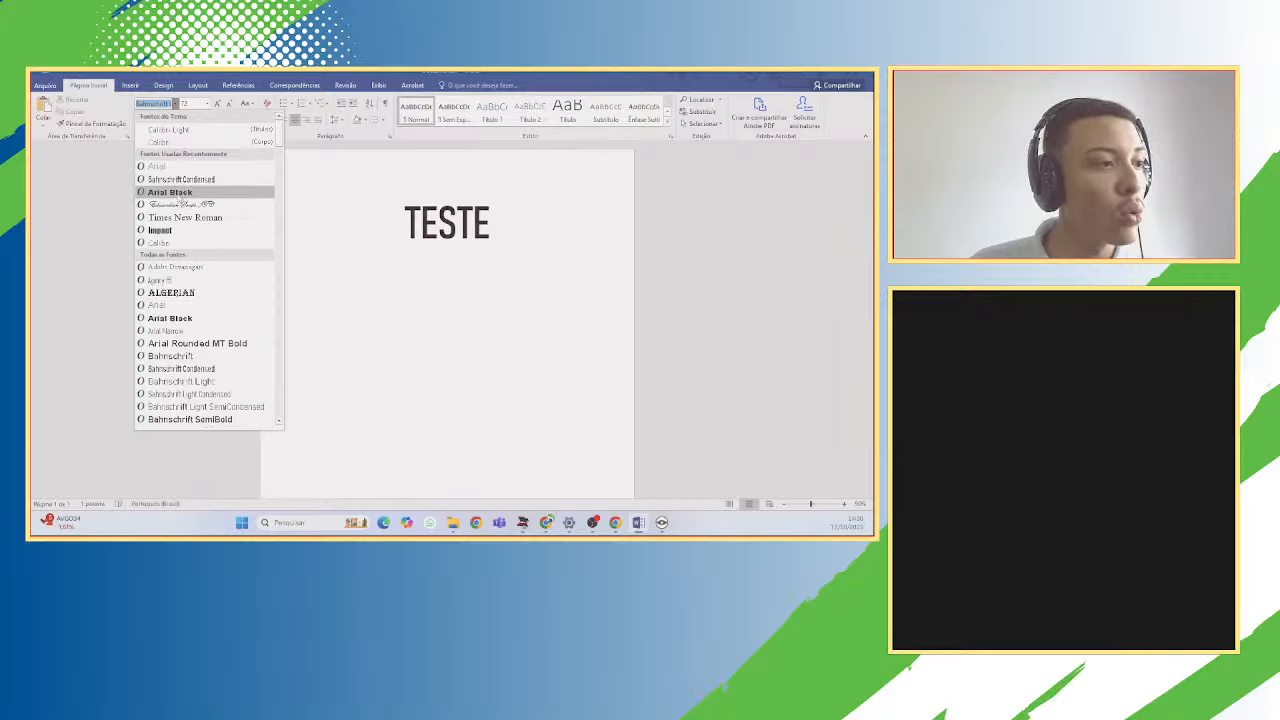
pyautogui.click(188, 168)
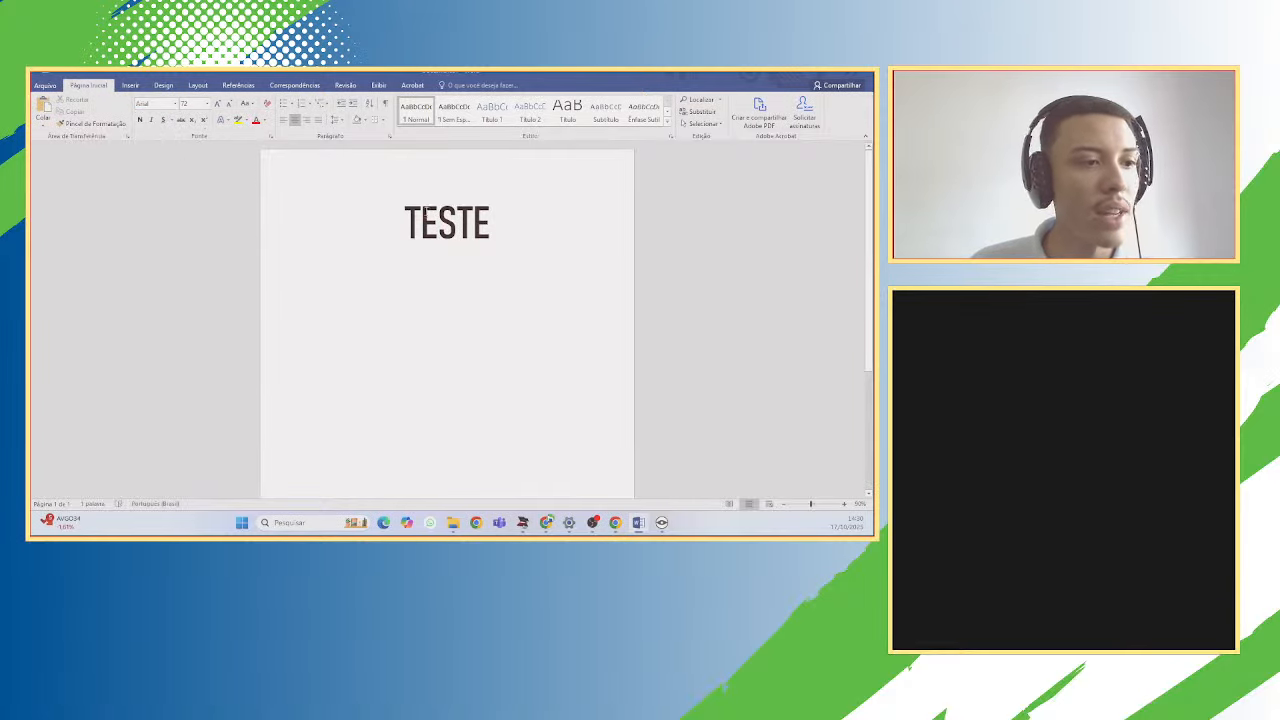
pyautogui.click(205, 105)
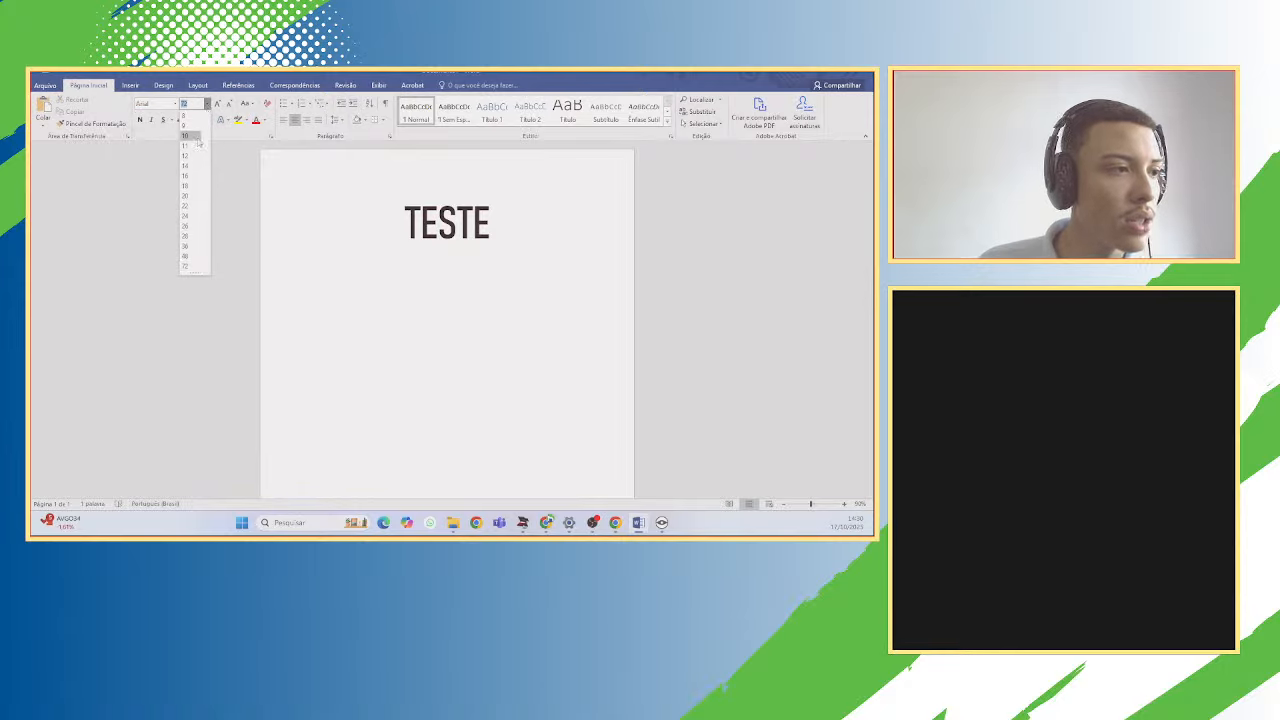
pyautogui.click(195, 162)
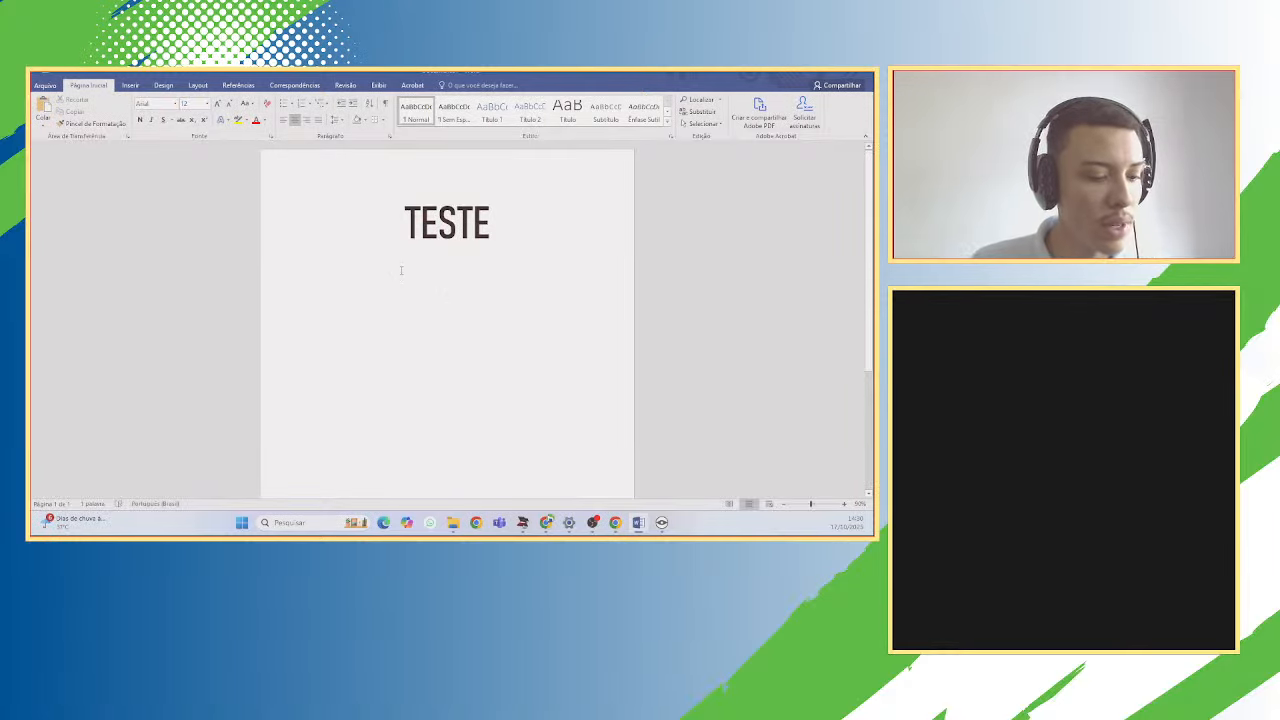
# Type a line of 'TESTE TESTE TESTE' and paste several more copies after it.
pyautogui.write('test')
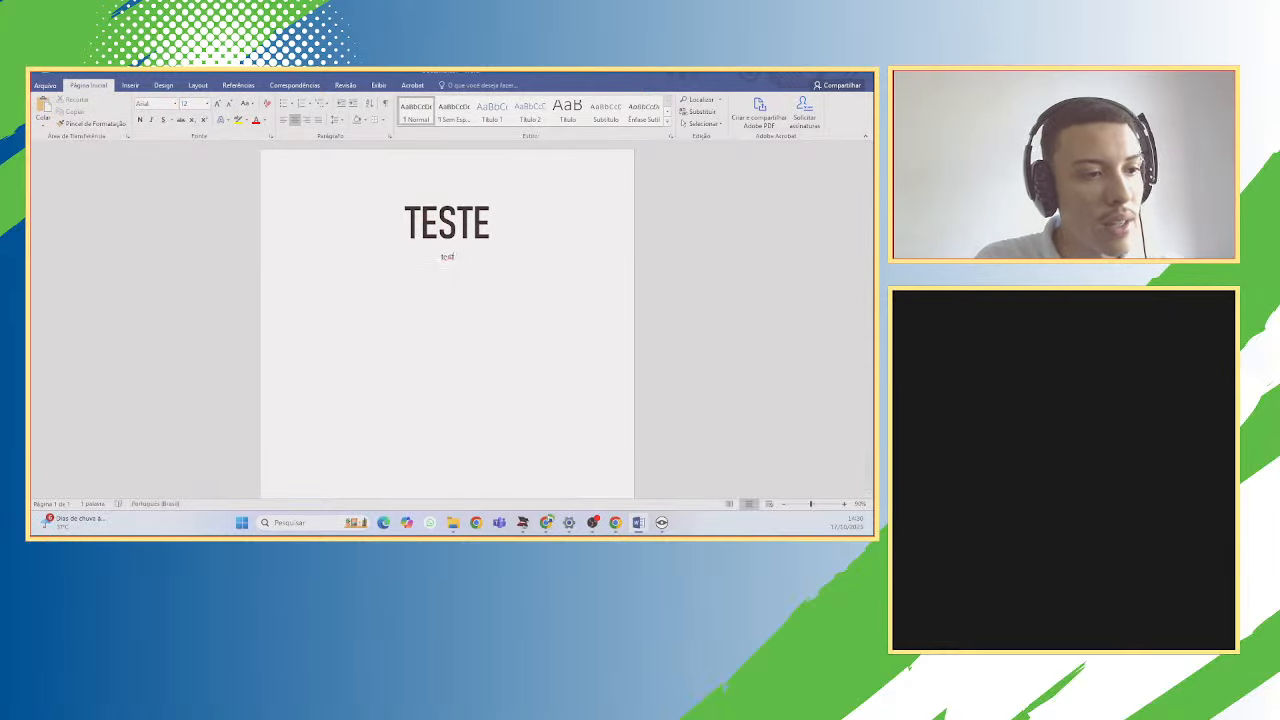
pyautogui.write('TESTE')
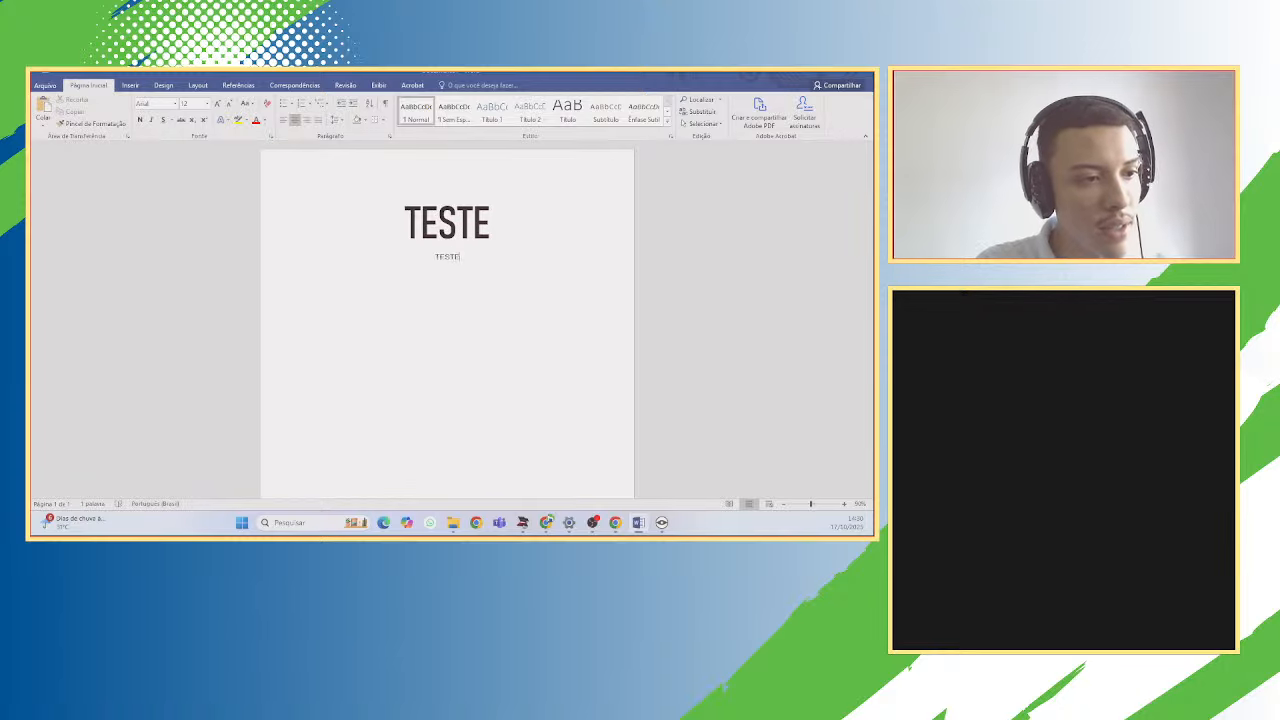
pyautogui.write(' TESTE TESTE')
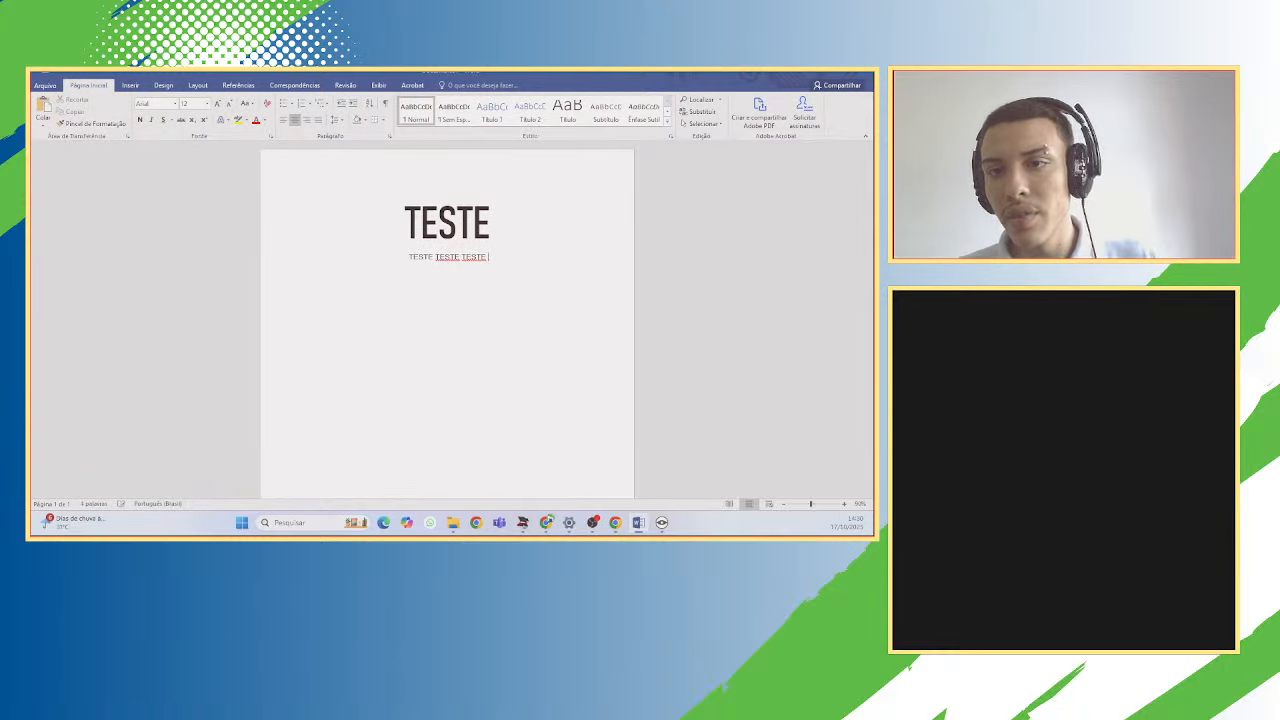
pyautogui.moveTo(488, 257); pyautogui.dragTo(411, 257)
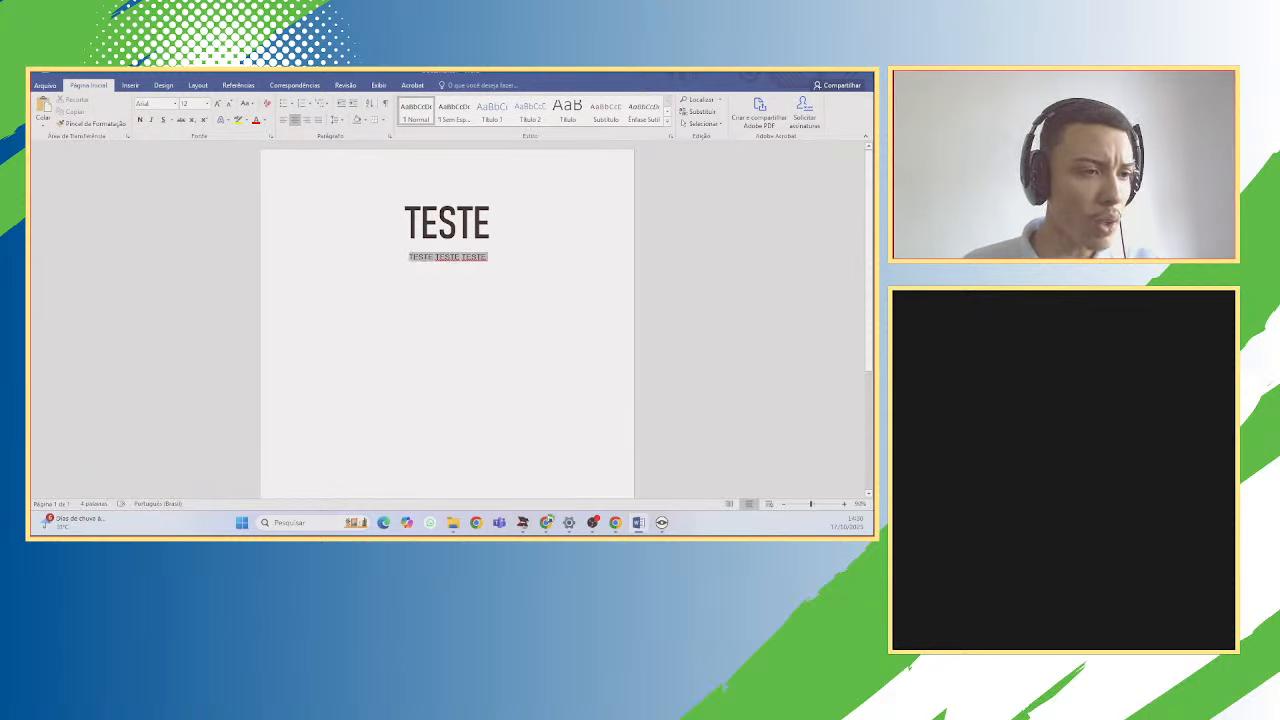
pyautogui.click(488, 257)
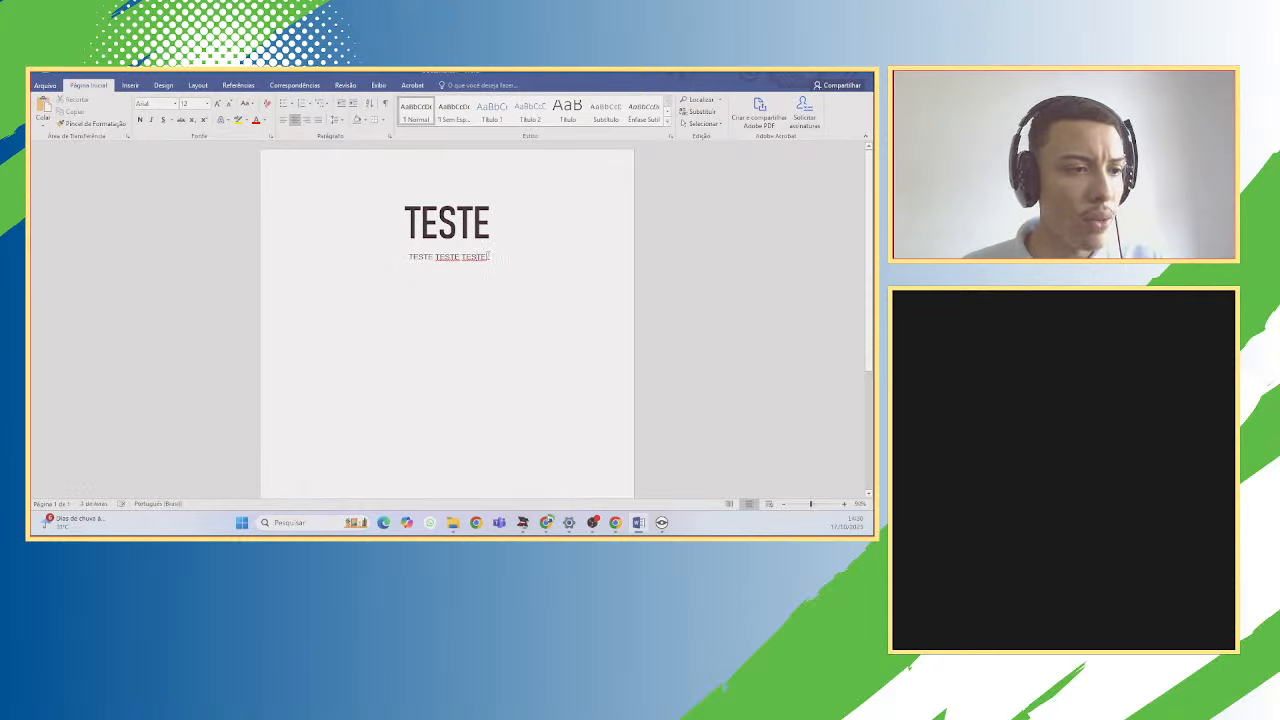
pyautogui.hotkey('ctrl', 'v')
pyautogui.hotkey('ctrl', 'v')
pyautogui.hotkey('ctrl', 'v')
pyautogui.hotkey('ctrl', 'v')
pyautogui.hotkey('ctrl', 'v')
pyautogui.hotkey('ctrl', 'v')
pyautogui.hotkey('ctrl', 'v')
pyautogui.hotkey('ctrl', 'v')
pyautogui.hotkey('ctrl', 'v')
pyautogui.hotkey('ctrl', 'v')
pyautogui.hotkey('ctrl', 'v')
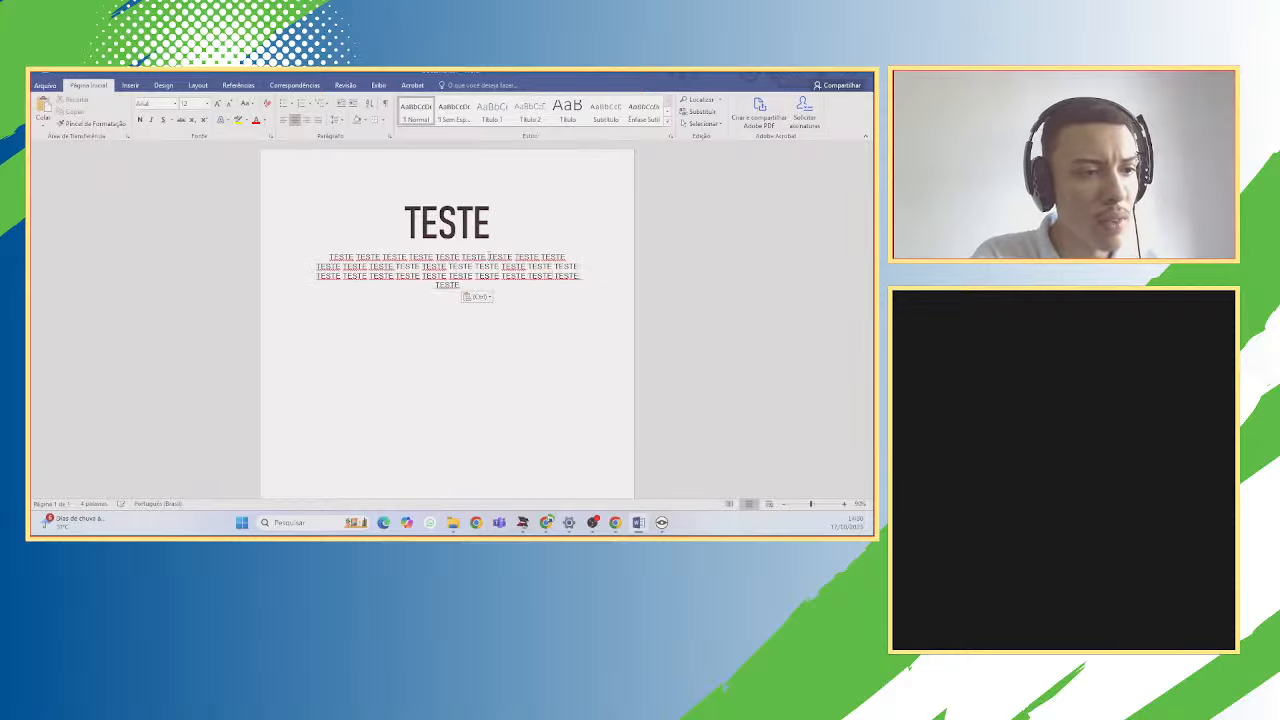
pyautogui.hotkey('ctrl', 'v')
pyautogui.hotkey('ctrl', 'v')
pyautogui.hotkey('ctrl', 'v')
pyautogui.hotkey('ctrl', 'v')
pyautogui.hotkey('ctrl', 'v')
pyautogui.hotkey('ctrl', 'v')
pyautogui.hotkey('ctrl', 'v')
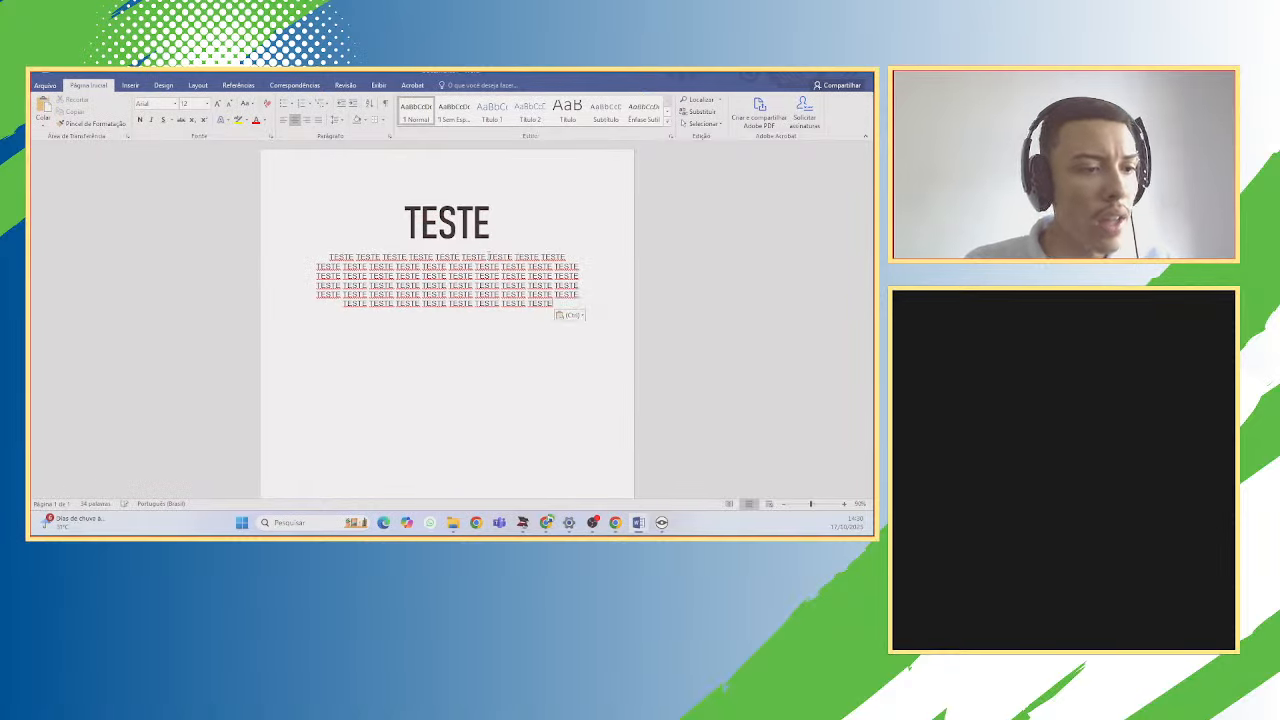
# Try justify and left alignment on the body, then centre the heading and paragraph again.
pyautogui.moveTo(553, 304); pyautogui.dragTo(330, 257)
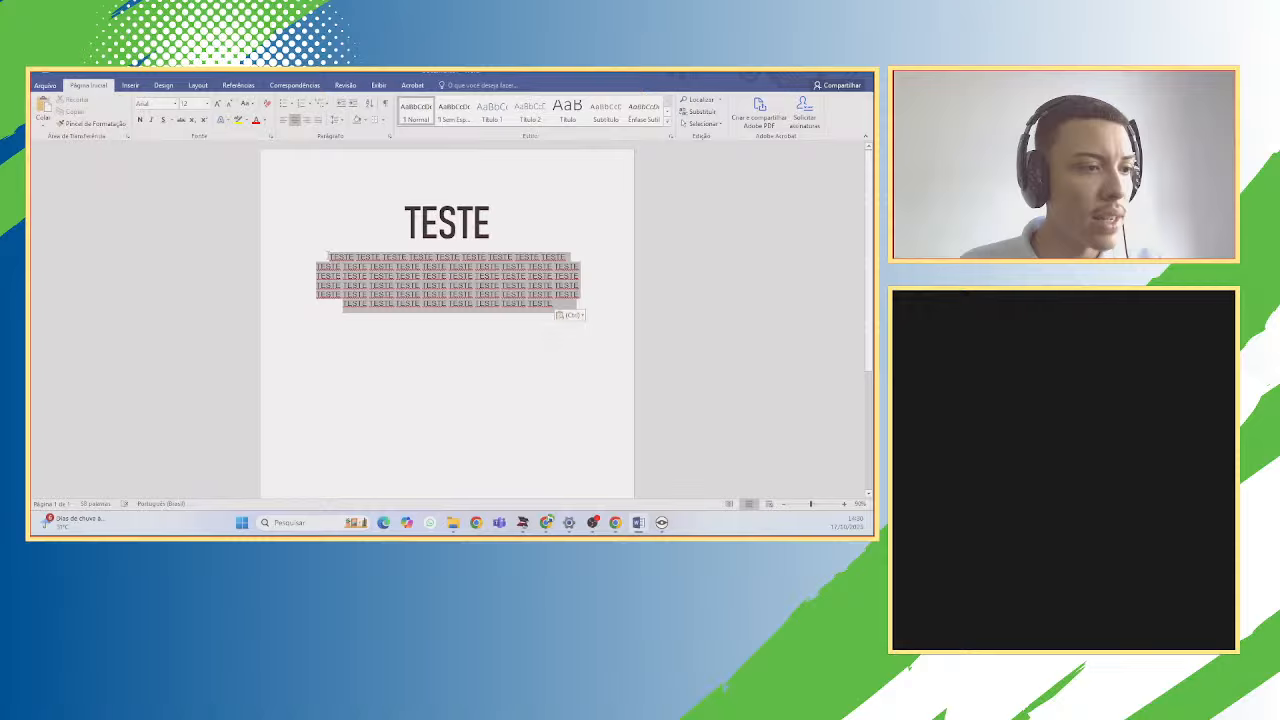
pyautogui.click(318, 120)
pyautogui.click(284, 120)
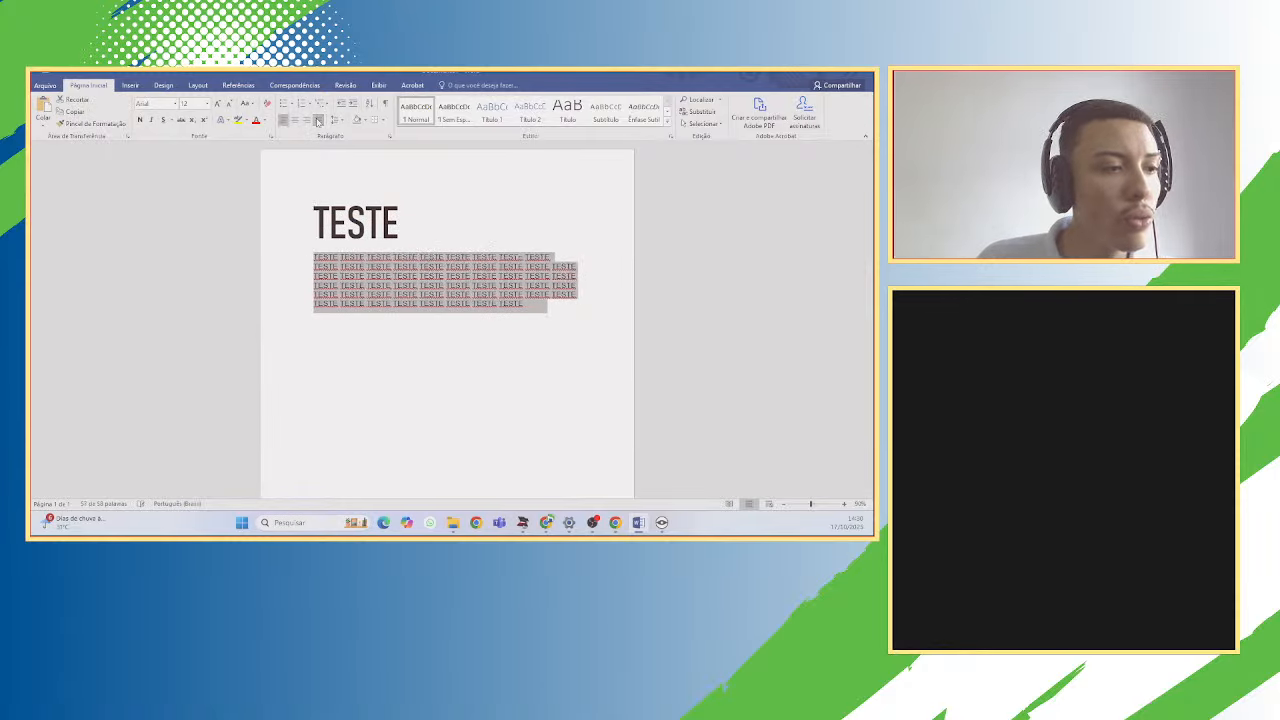
pyautogui.moveTo(440, 229); pyautogui.dragTo(311, 221)
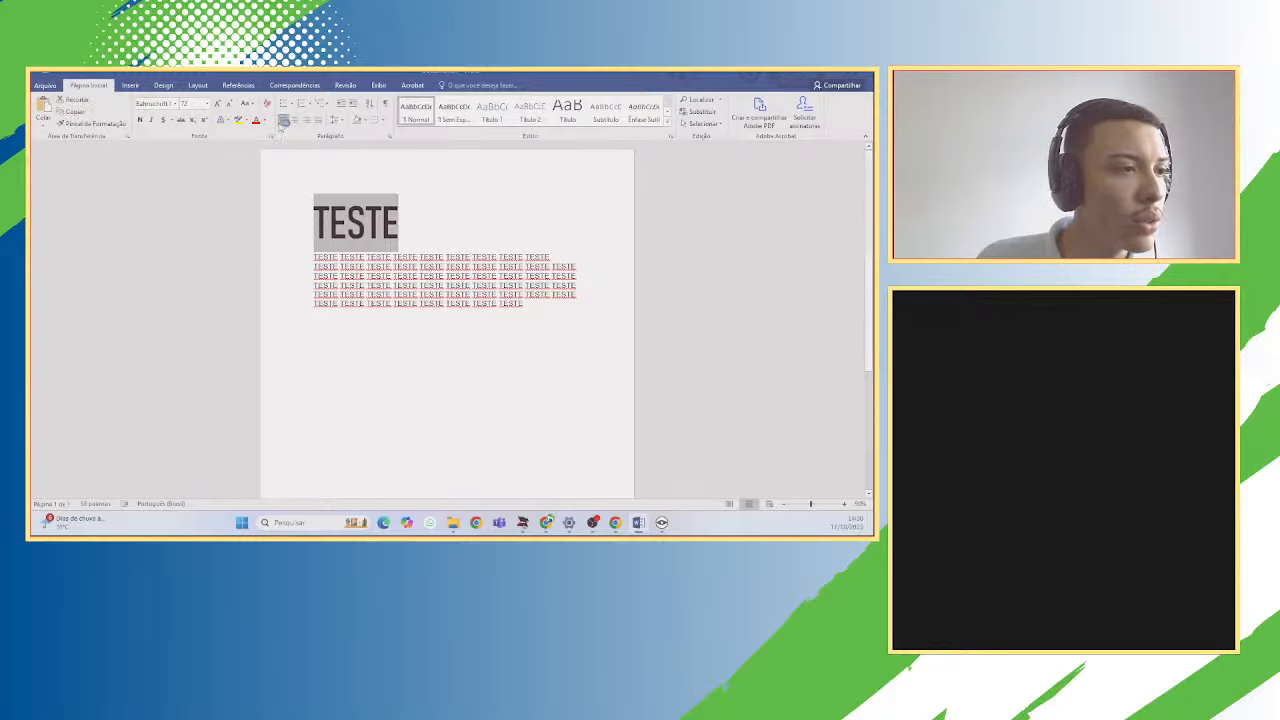
pyautogui.click(284, 120)
pyautogui.click(295, 120)
pyautogui.click(406, 222)
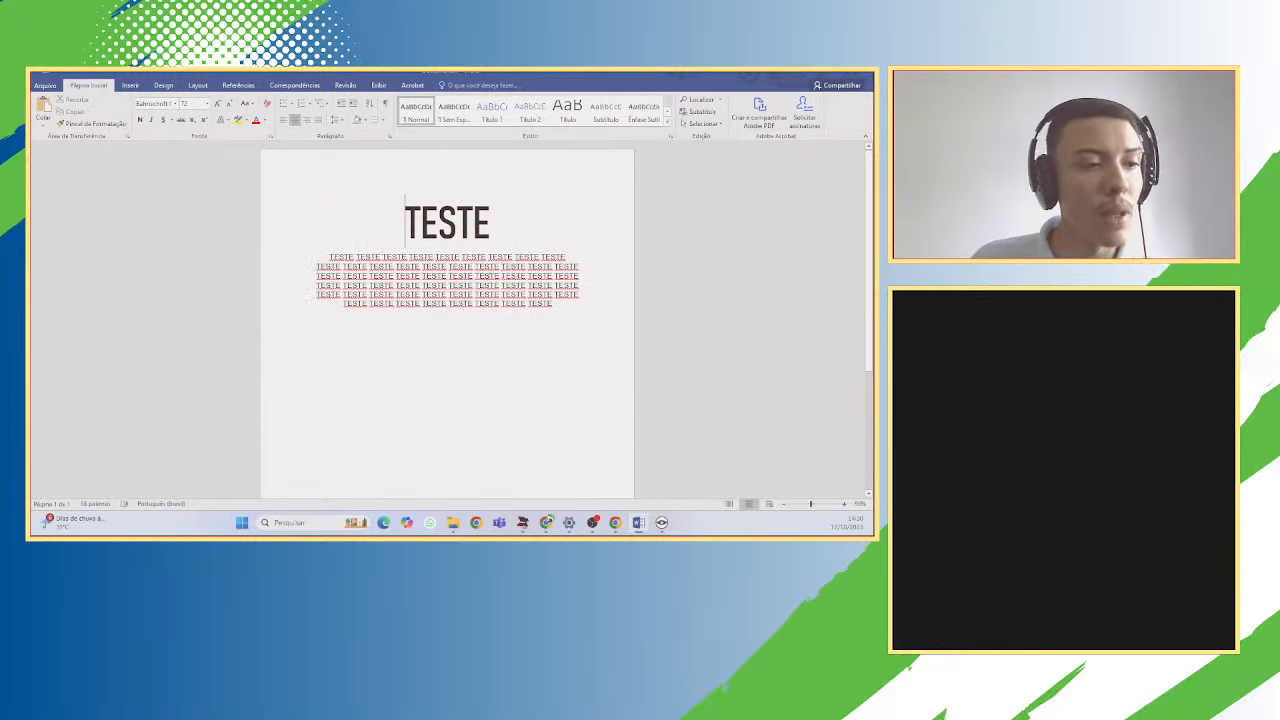
# Insert a blank line above the paragraph and paste a second TESTE block below it.
pyautogui.click(333, 257)
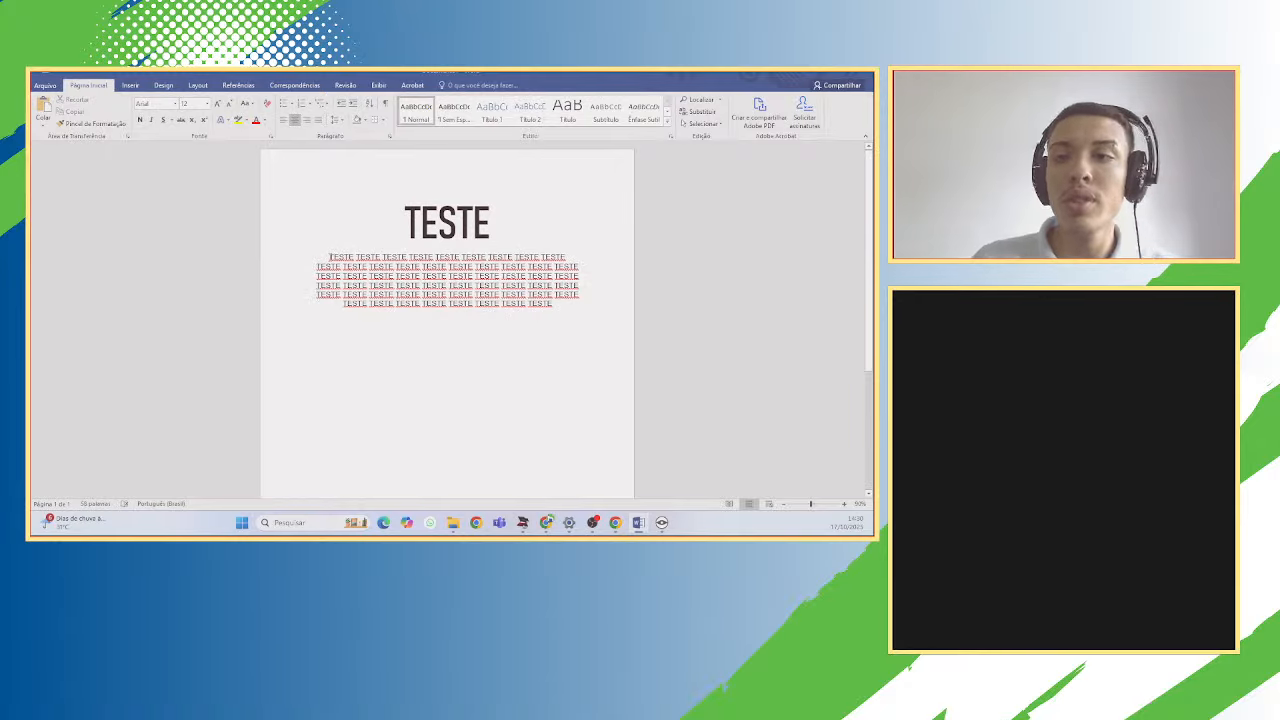
pyautogui.press('Return')
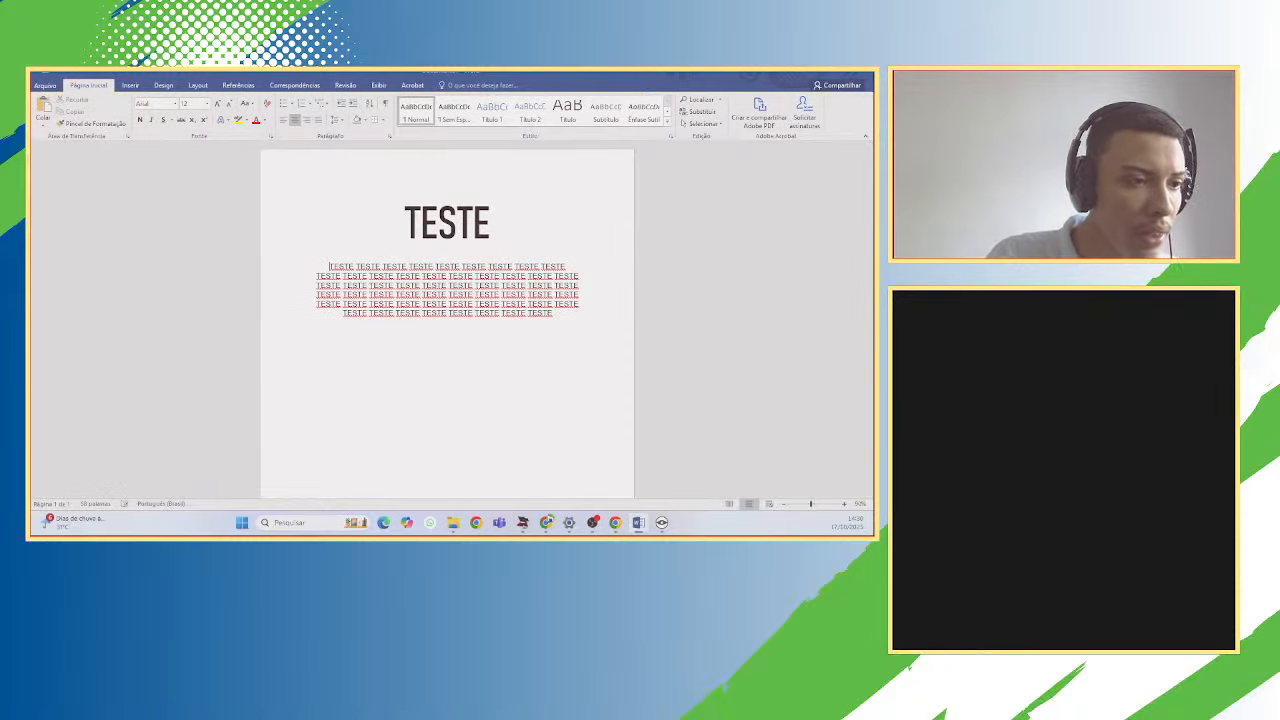
pyautogui.moveTo(567, 325); pyautogui.dragTo(283, 277)
pyautogui.hotkey('ctrl', 'c')
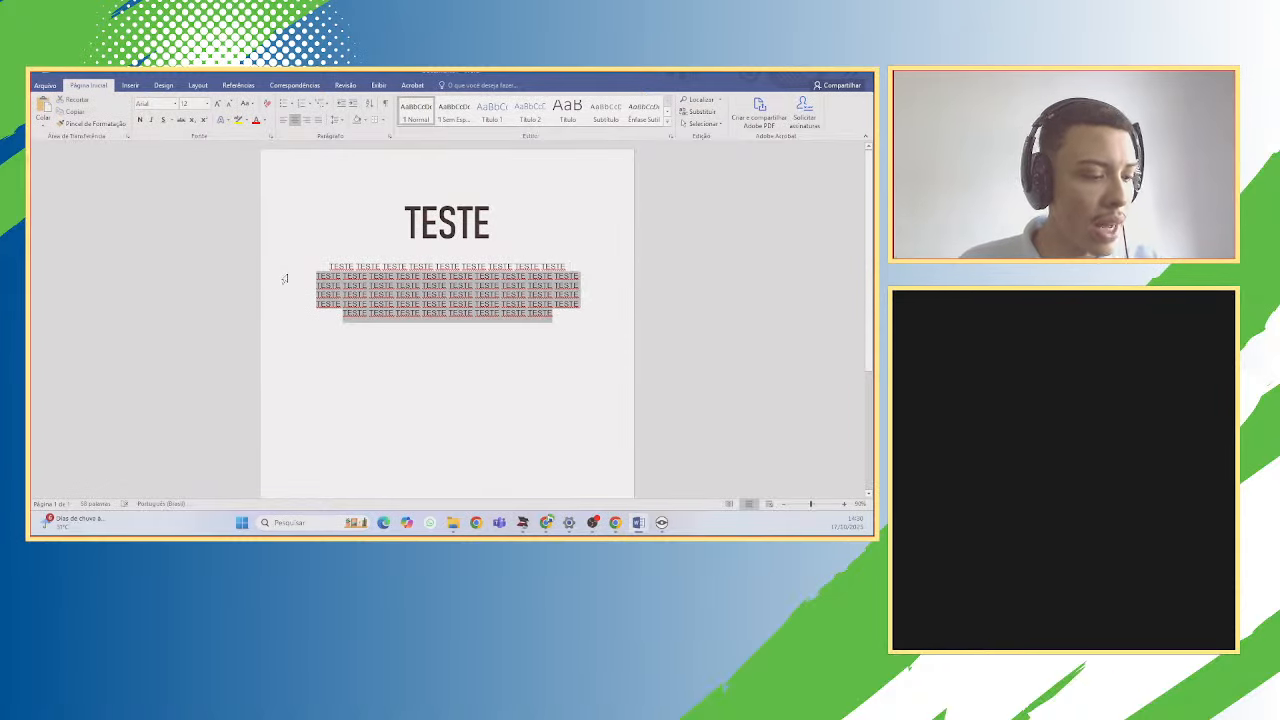
pyautogui.click(556, 313)
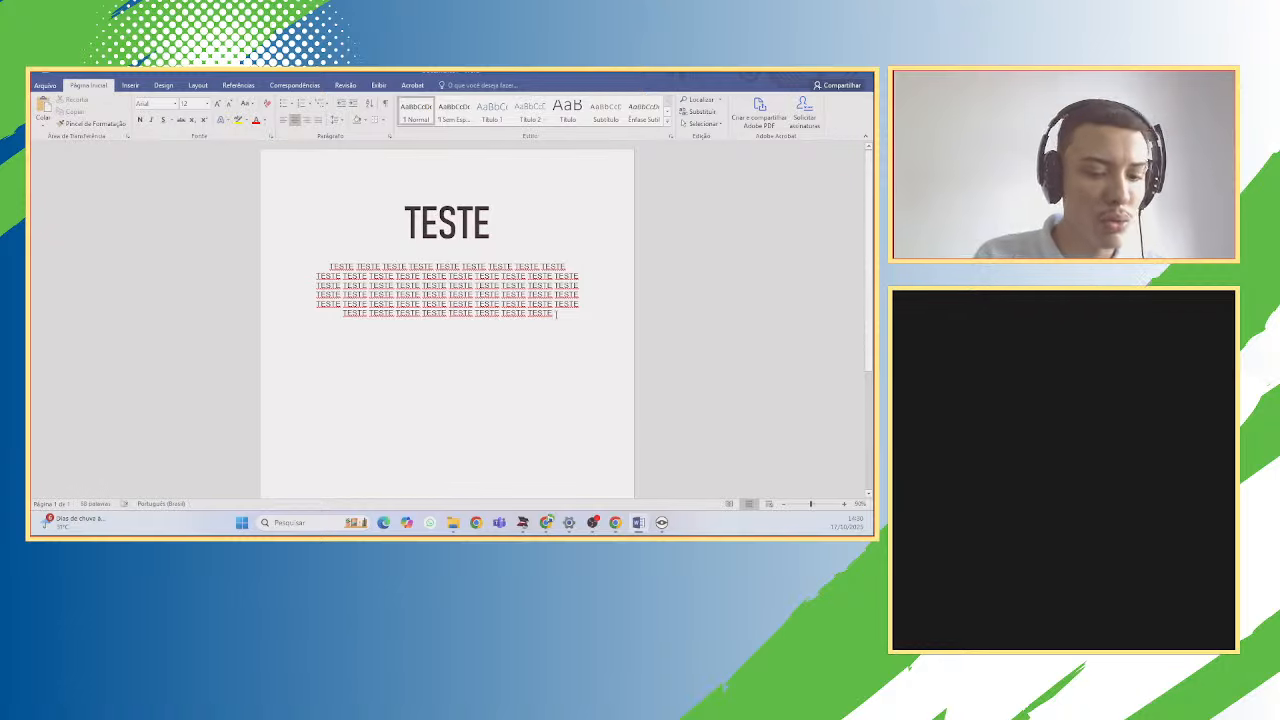
pyautogui.press('Return')
pyautogui.press('Return')
pyautogui.hotkey('ctrl', 'v')
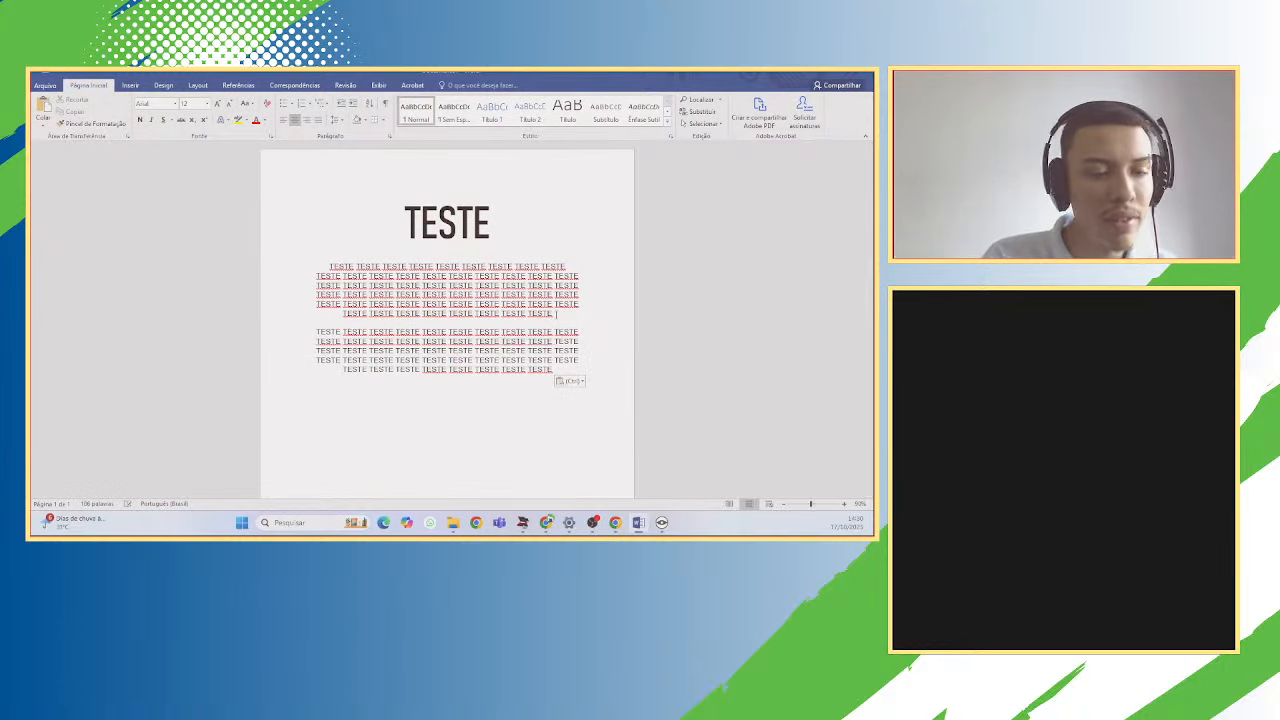
pyautogui.click(535, 204)
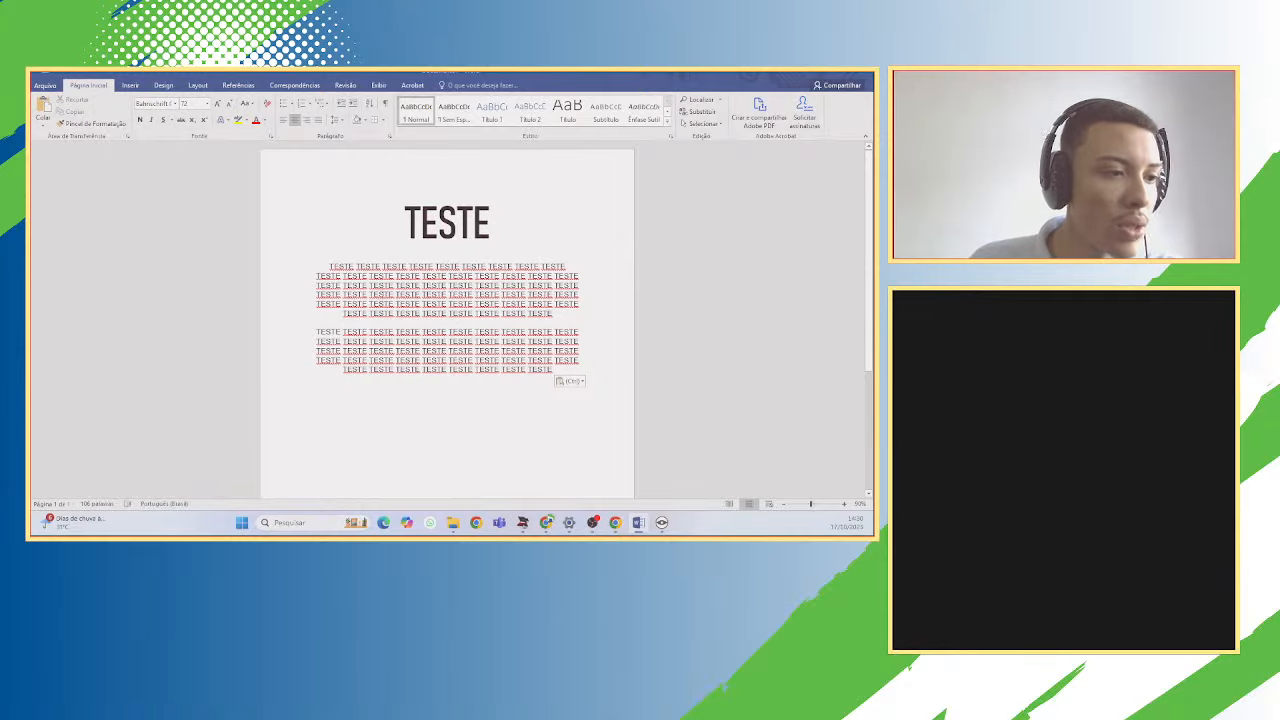
pyautogui.doubleClick(378, 295)
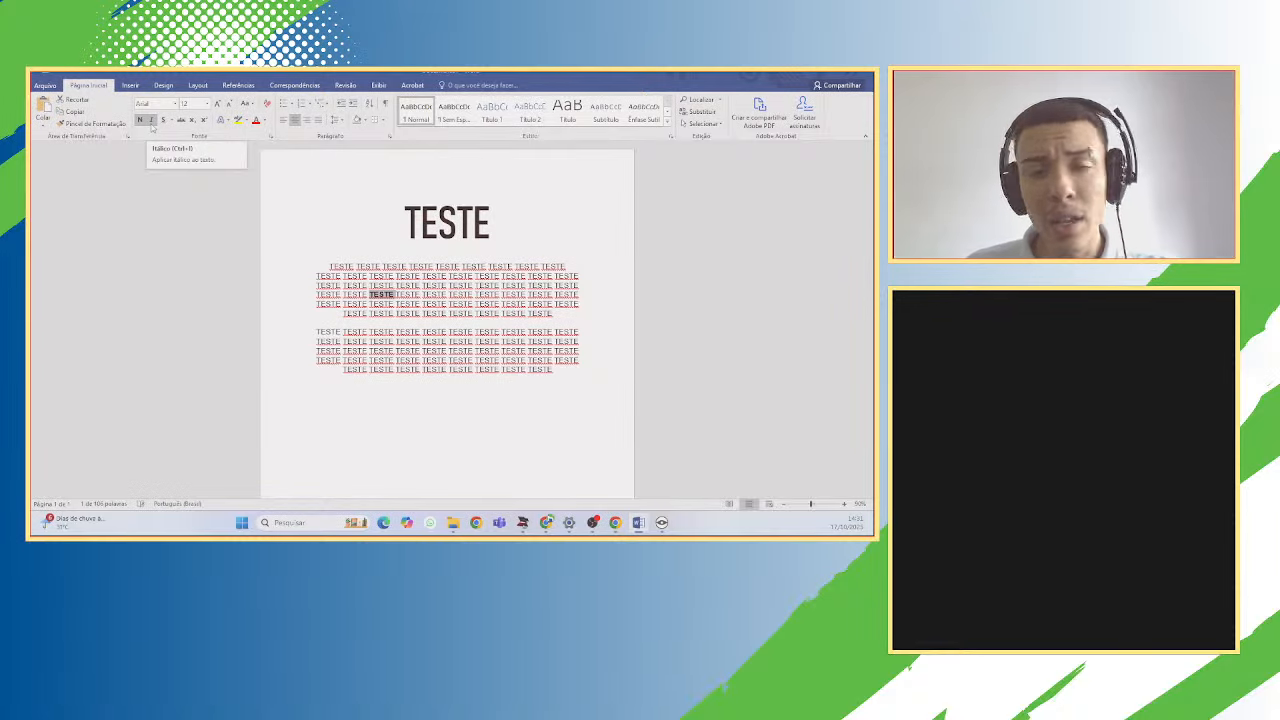
pyautogui.click(422, 297)
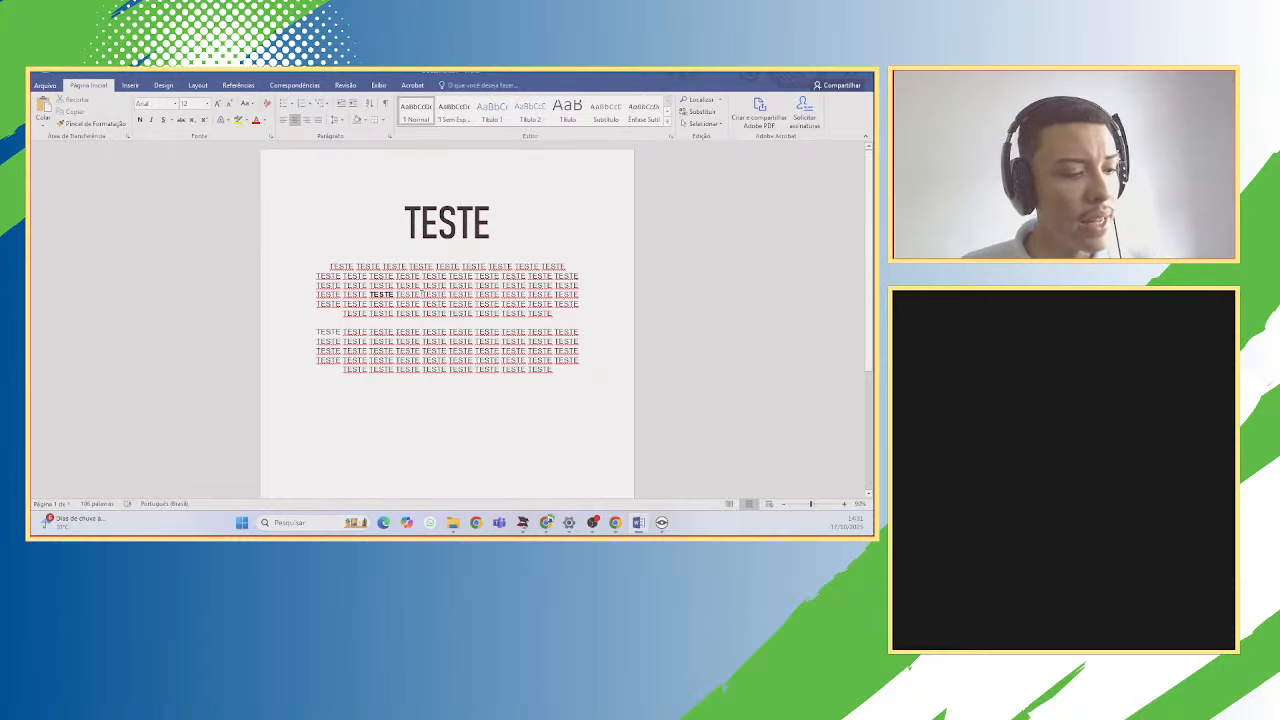
pyautogui.hotkey('ctrl', 'z')
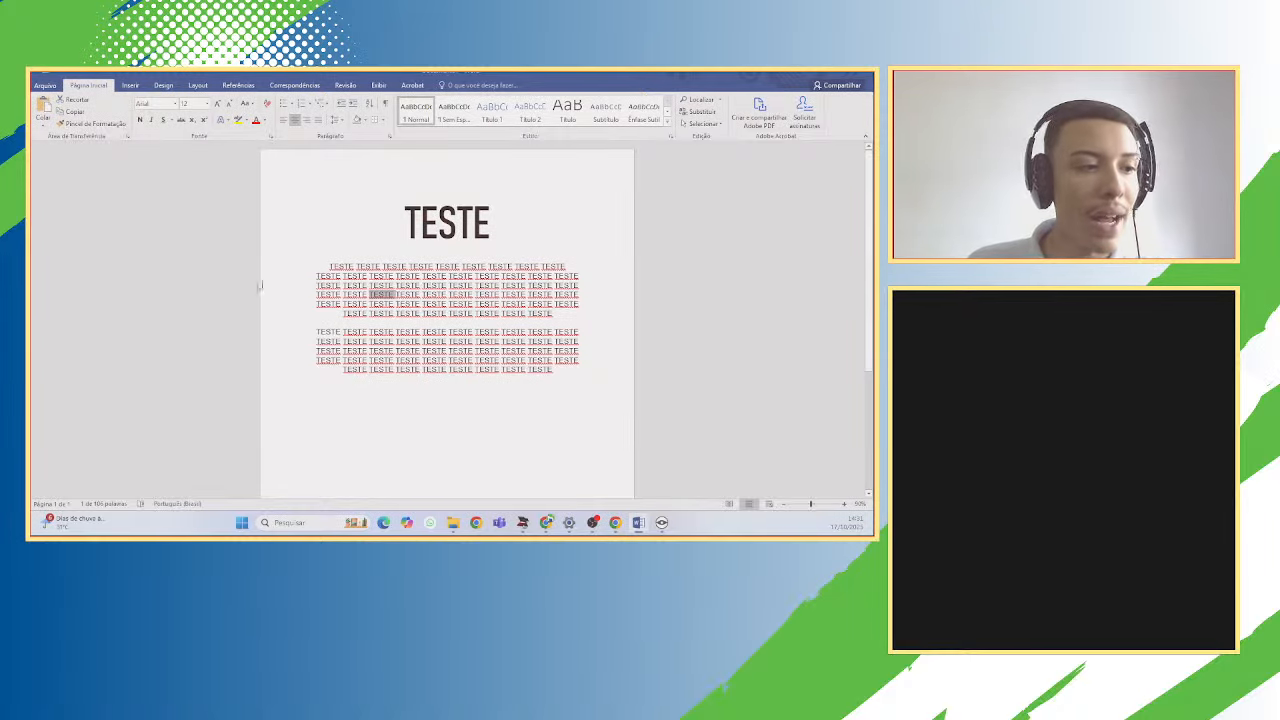
pyautogui.click(320, 249)
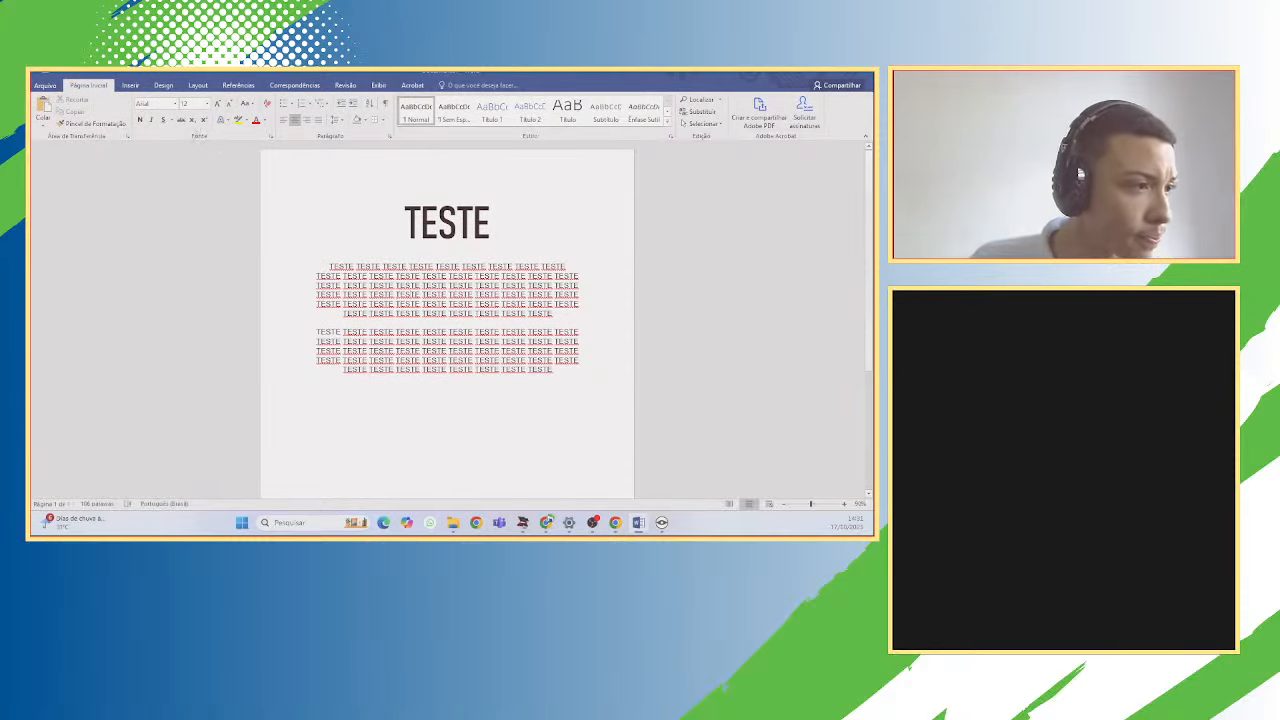
pyautogui.click(204, 120)
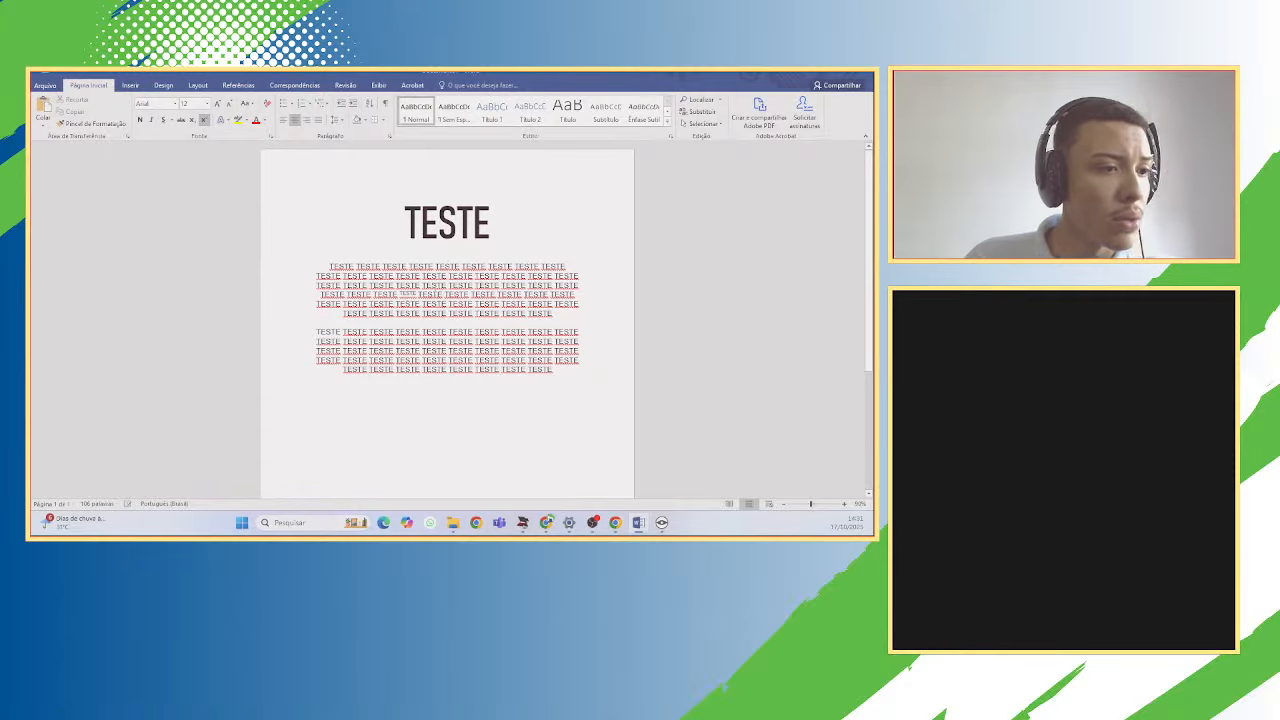
pyautogui.click(204, 120)
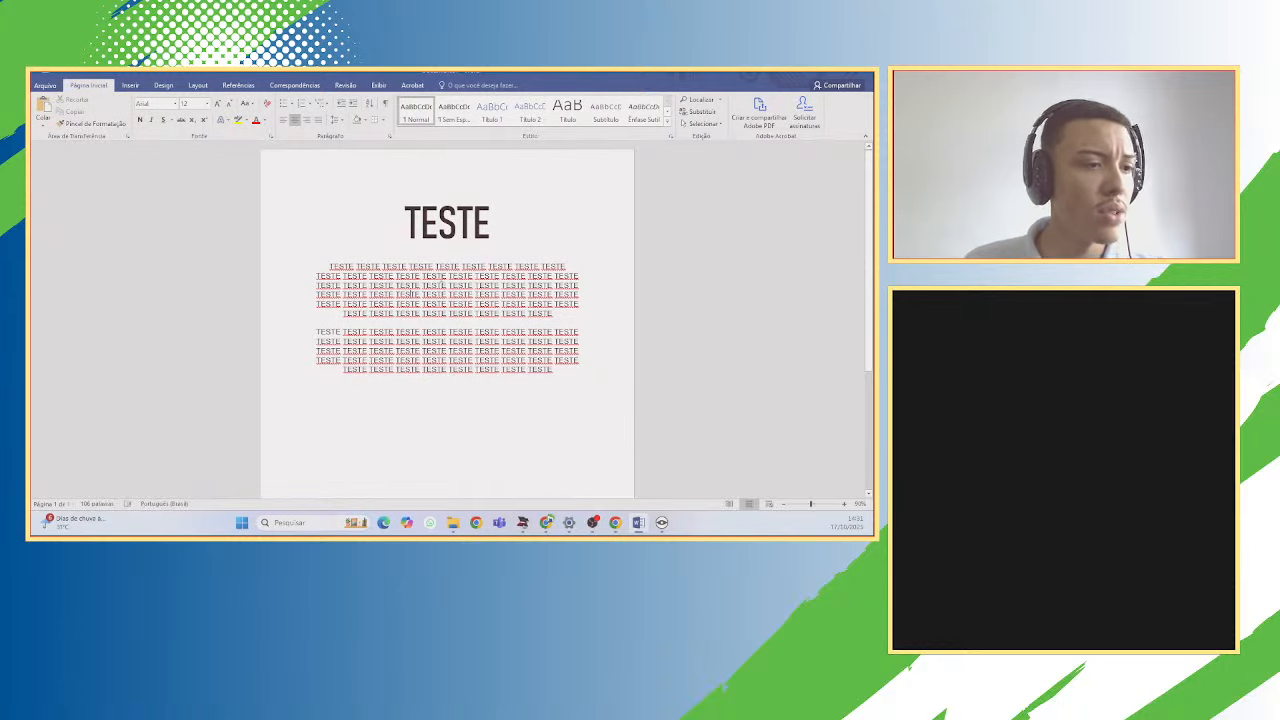
pyautogui.click(217, 104)
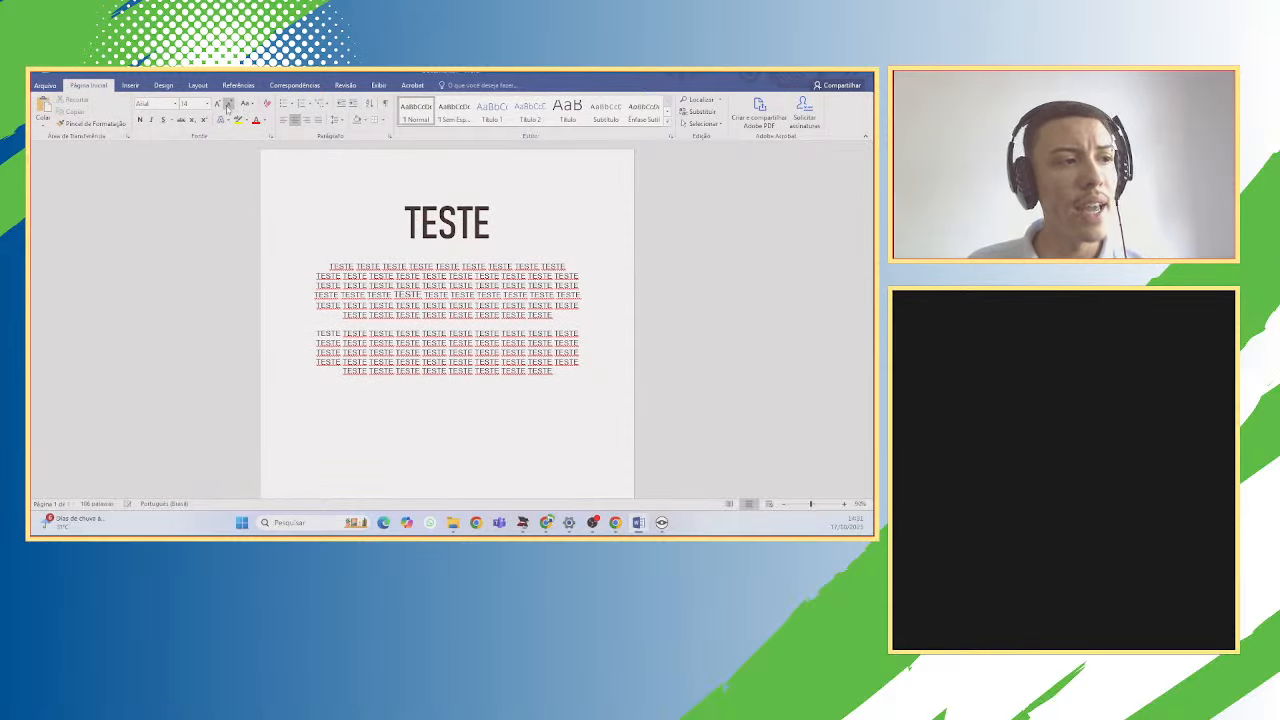
pyautogui.click(228, 104)
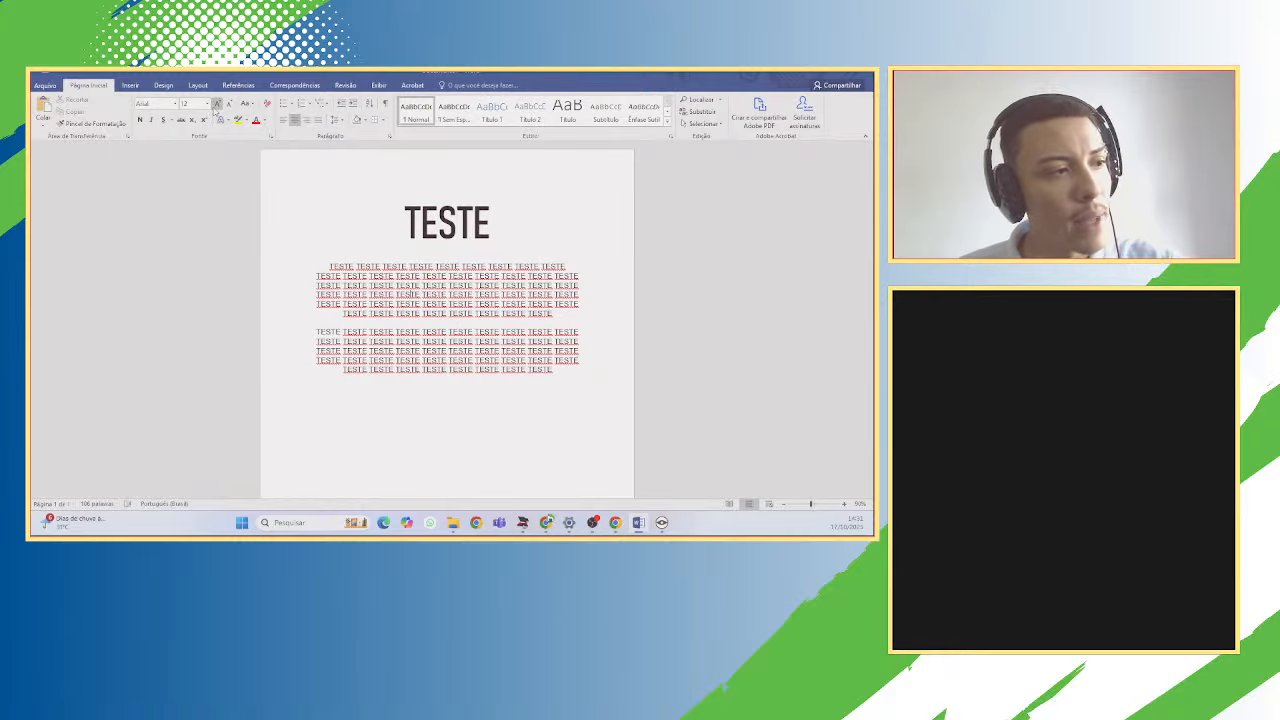
pyautogui.click(207, 104)
pyautogui.click(227, 146)
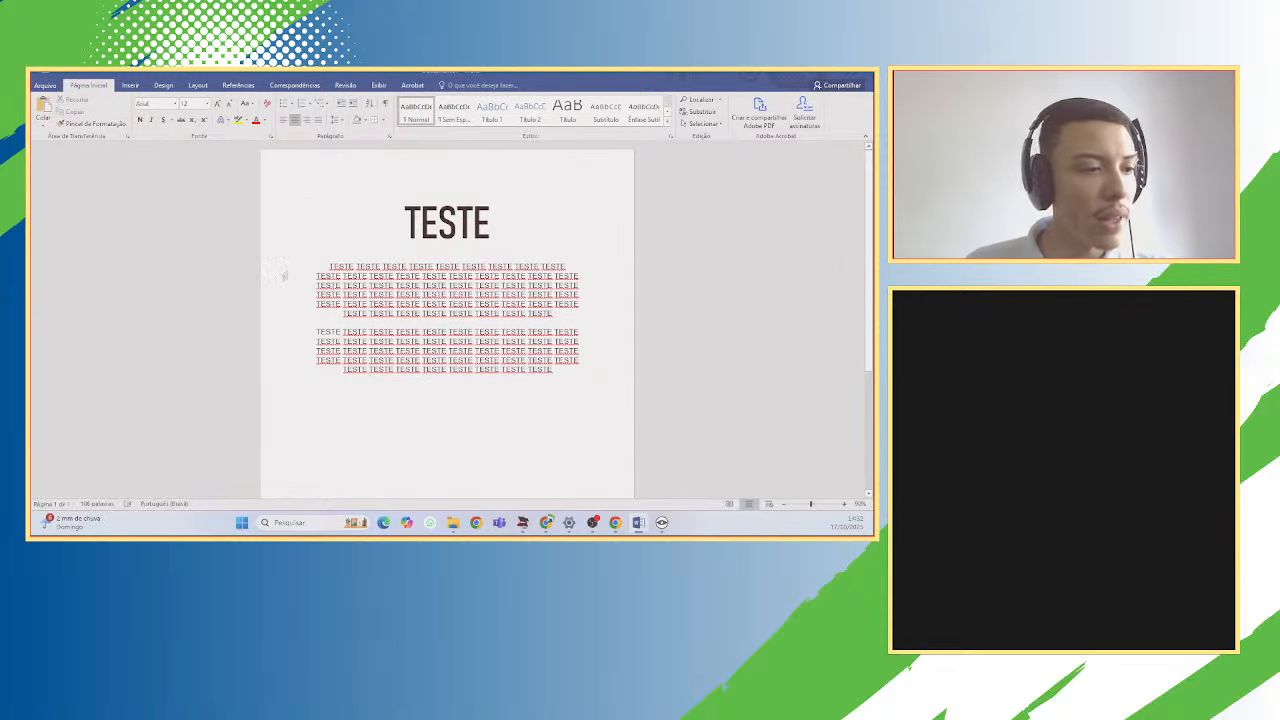
# Select the first TESTE paragraph and view the Change Case (Aa) choices, then dismiss them.
pyautogui.moveTo(333, 265); pyautogui.dragTo(553, 318)
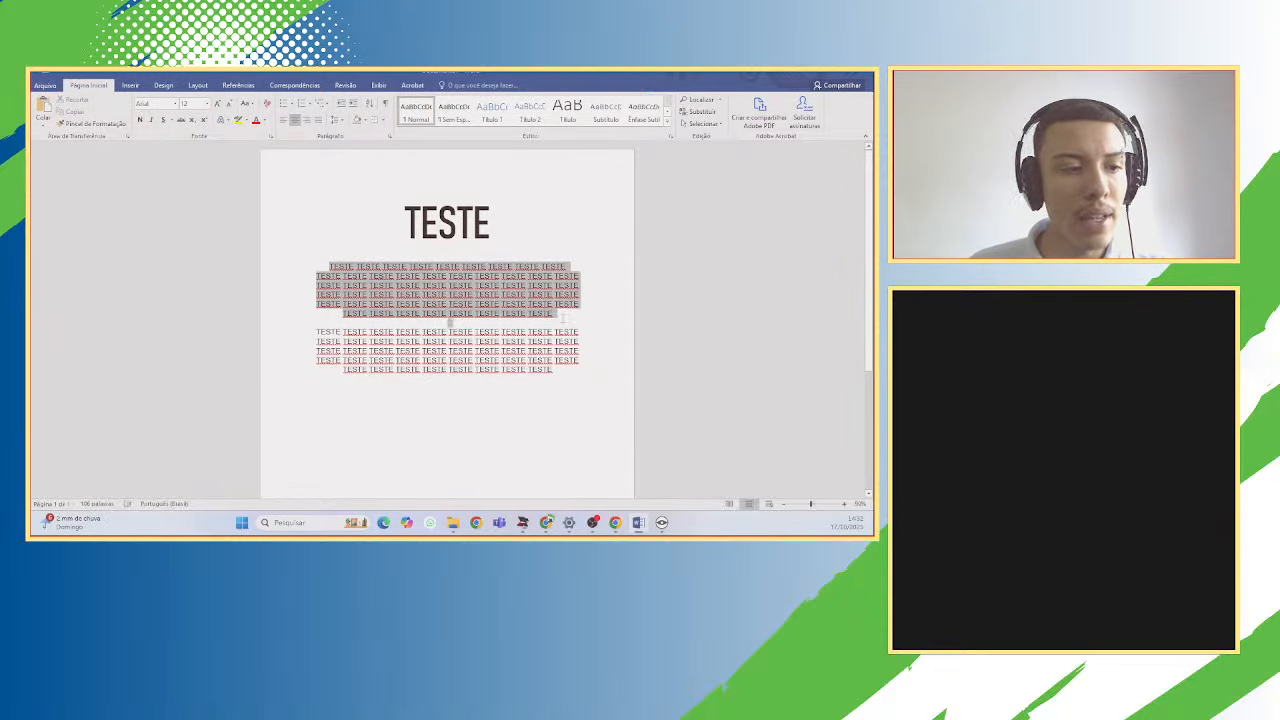
pyautogui.click(553, 320)
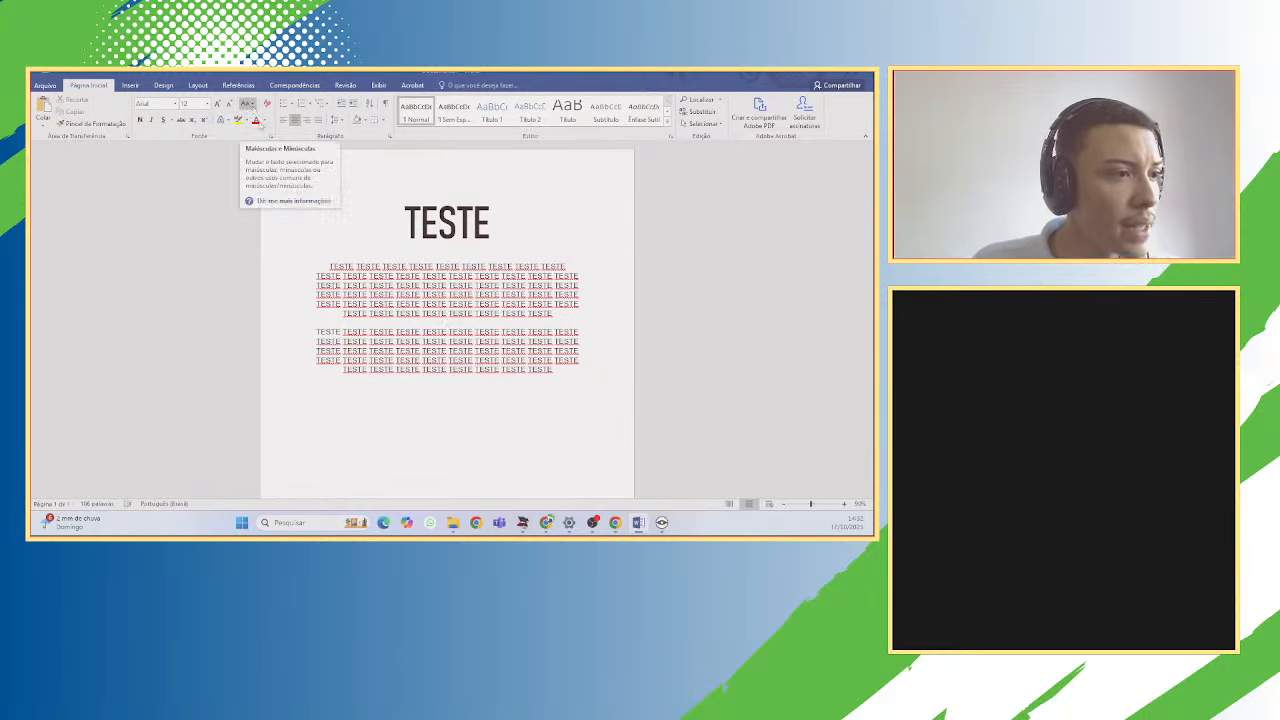
pyautogui.moveTo(326, 261); pyautogui.dragTo(555, 313)
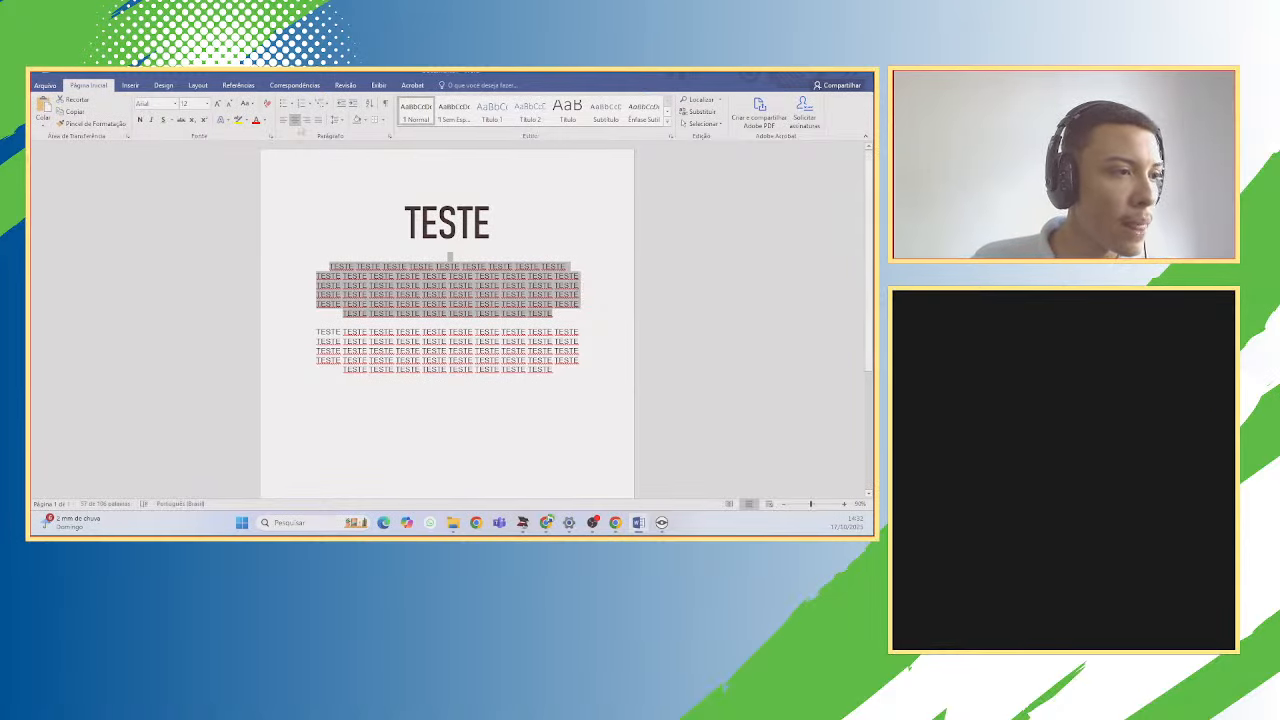
pyautogui.click(248, 104)
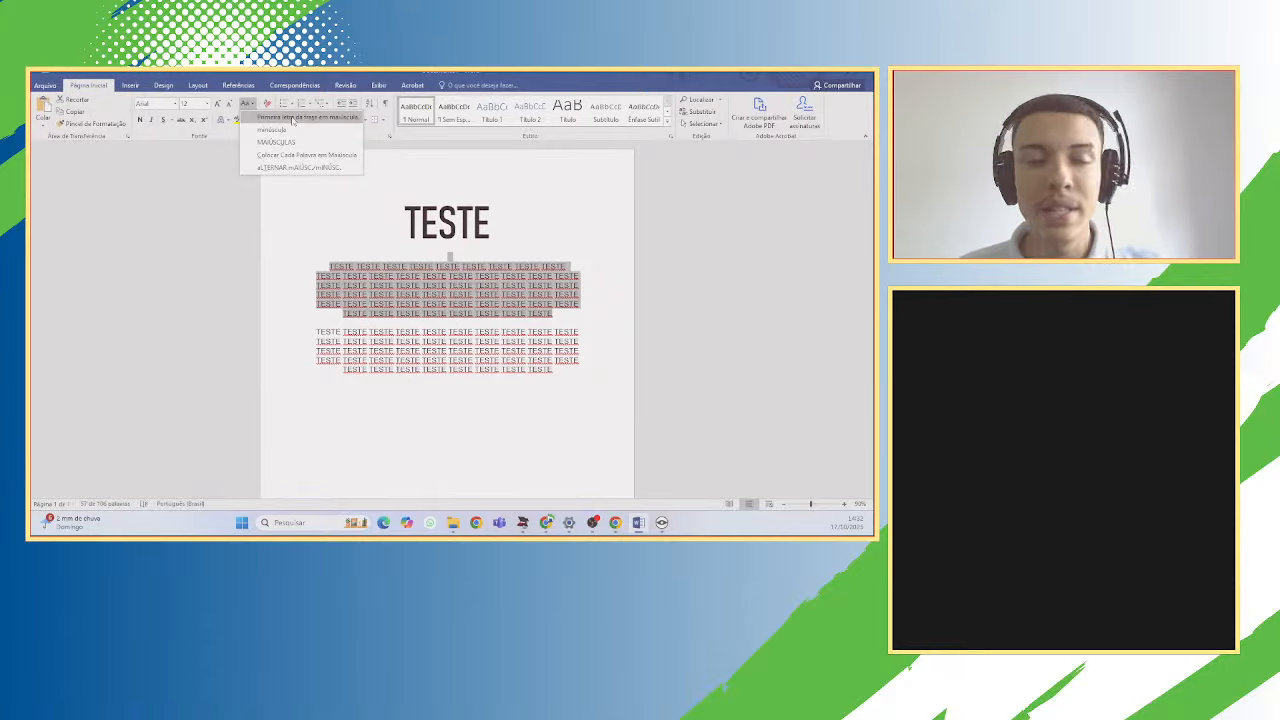
pyautogui.click(394, 181)
pyautogui.click(292, 105)
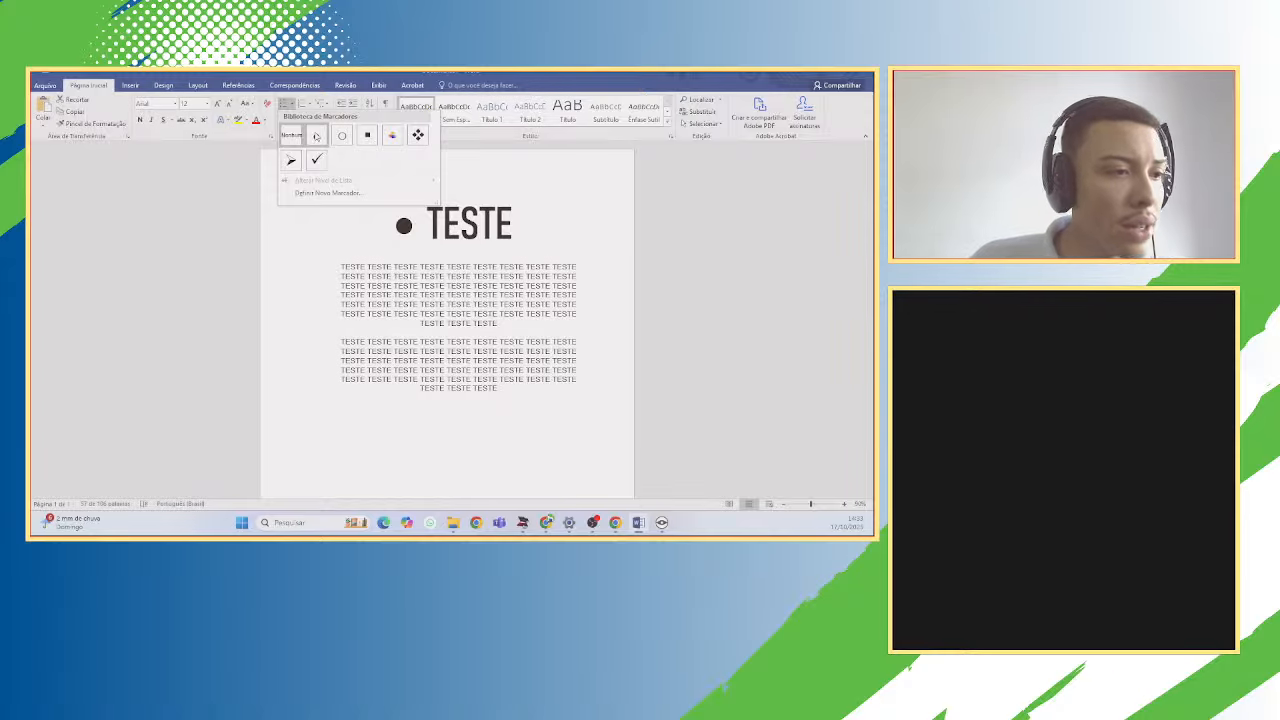
pyautogui.click(535, 247)
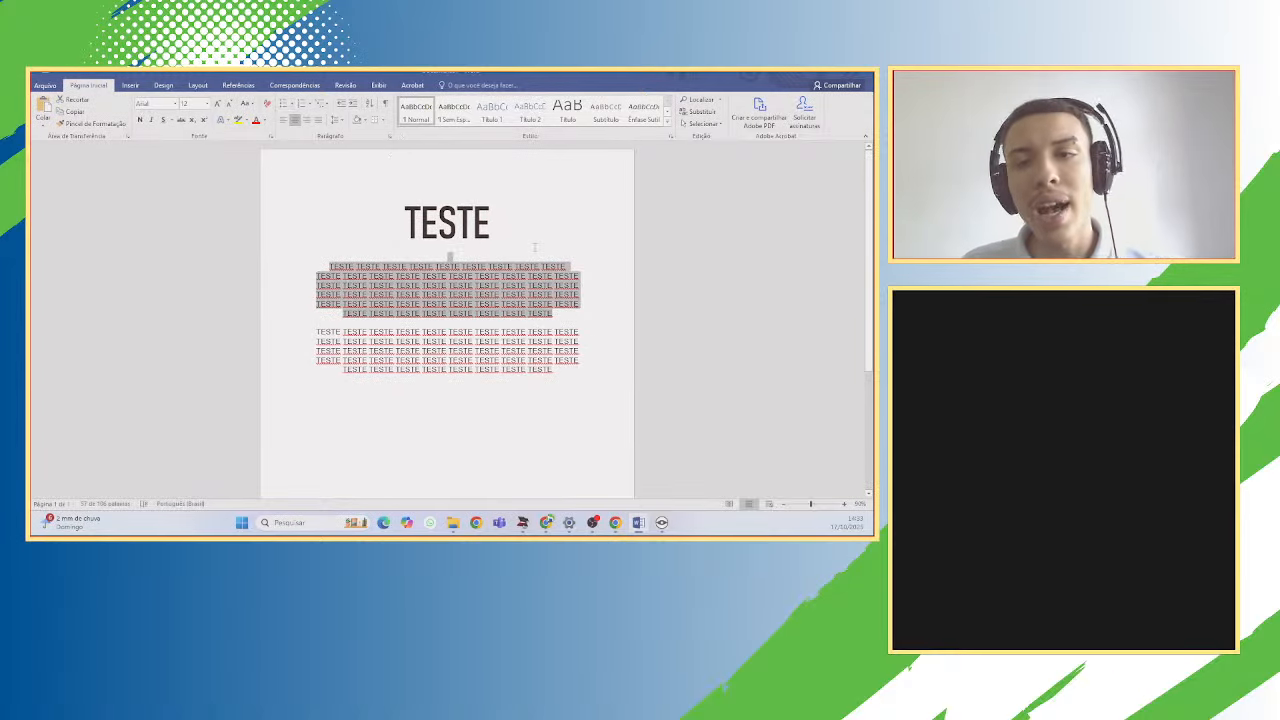
pyautogui.click(535, 247)
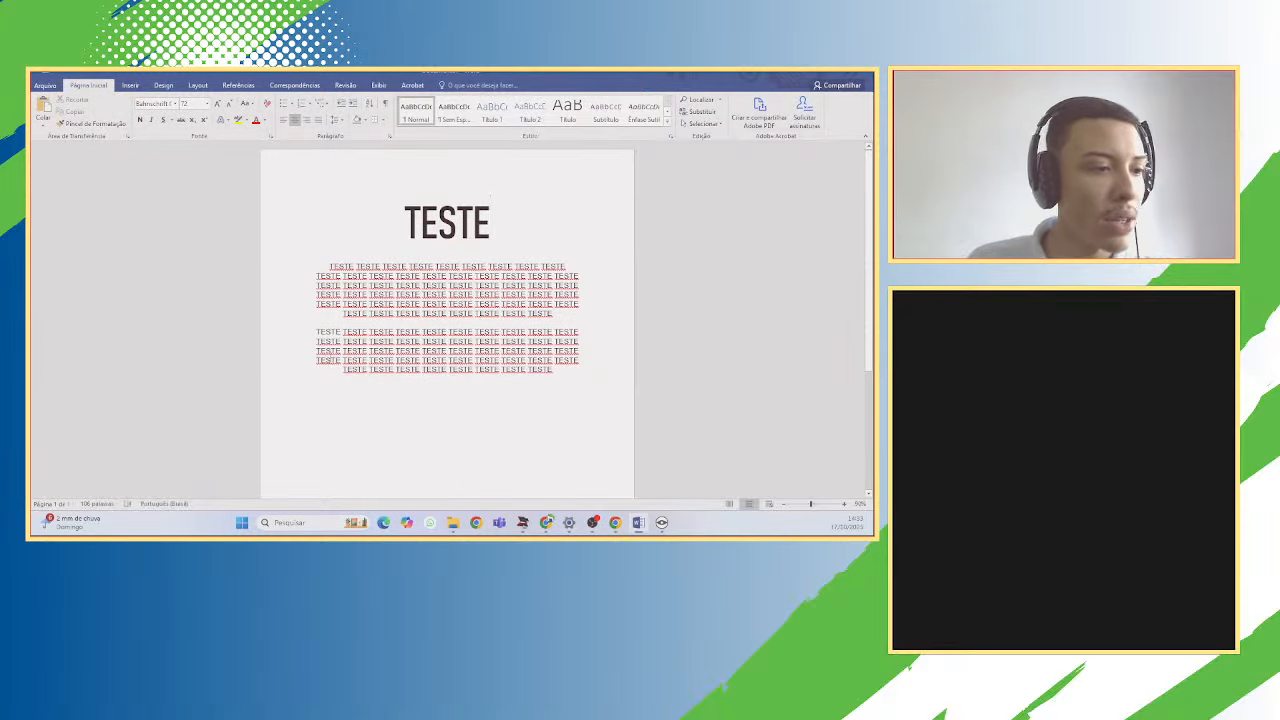
pyautogui.moveTo(317, 337); pyautogui.dragTo(553, 372)
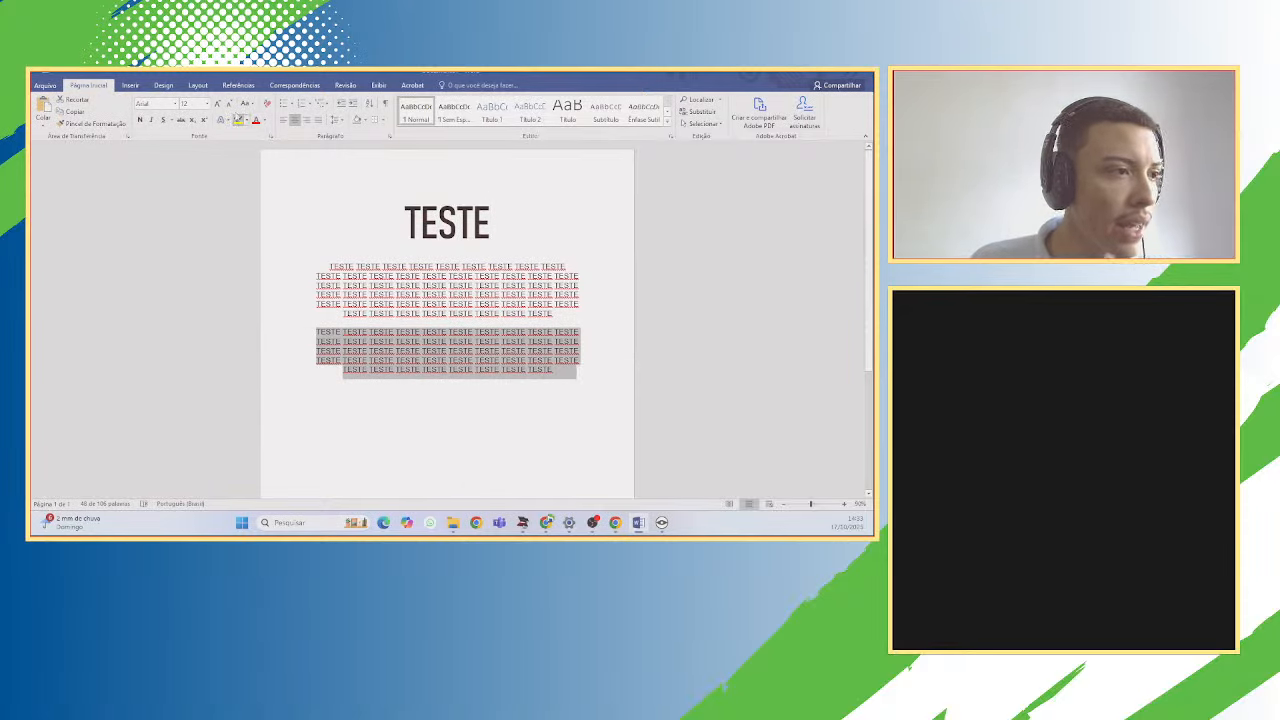
pyautogui.click(291, 104)
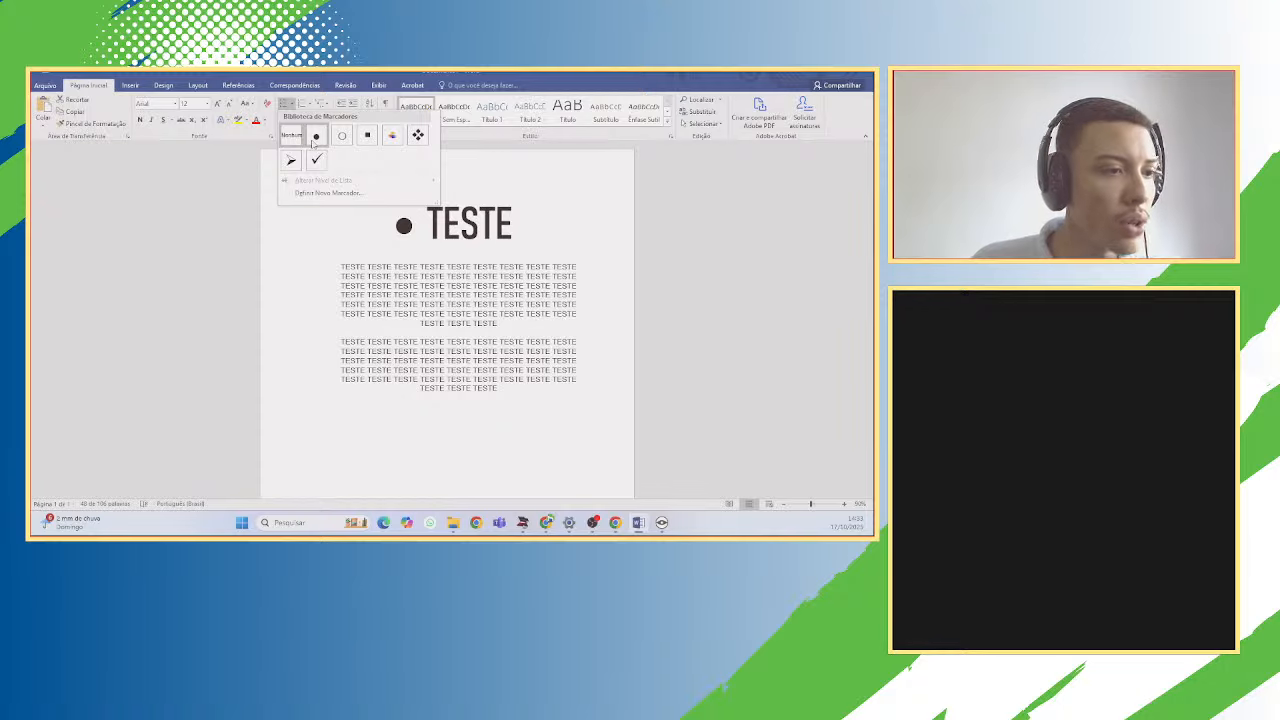
pyautogui.click(291, 135)
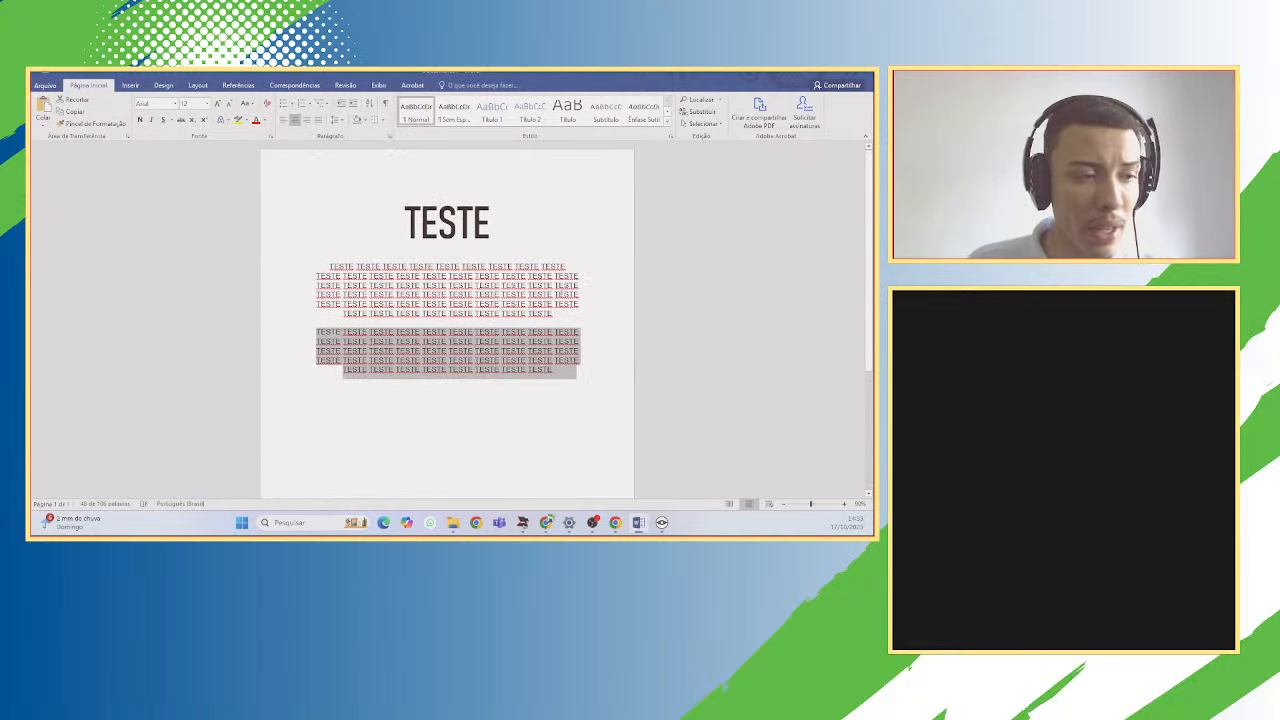
pyautogui.click(397, 174)
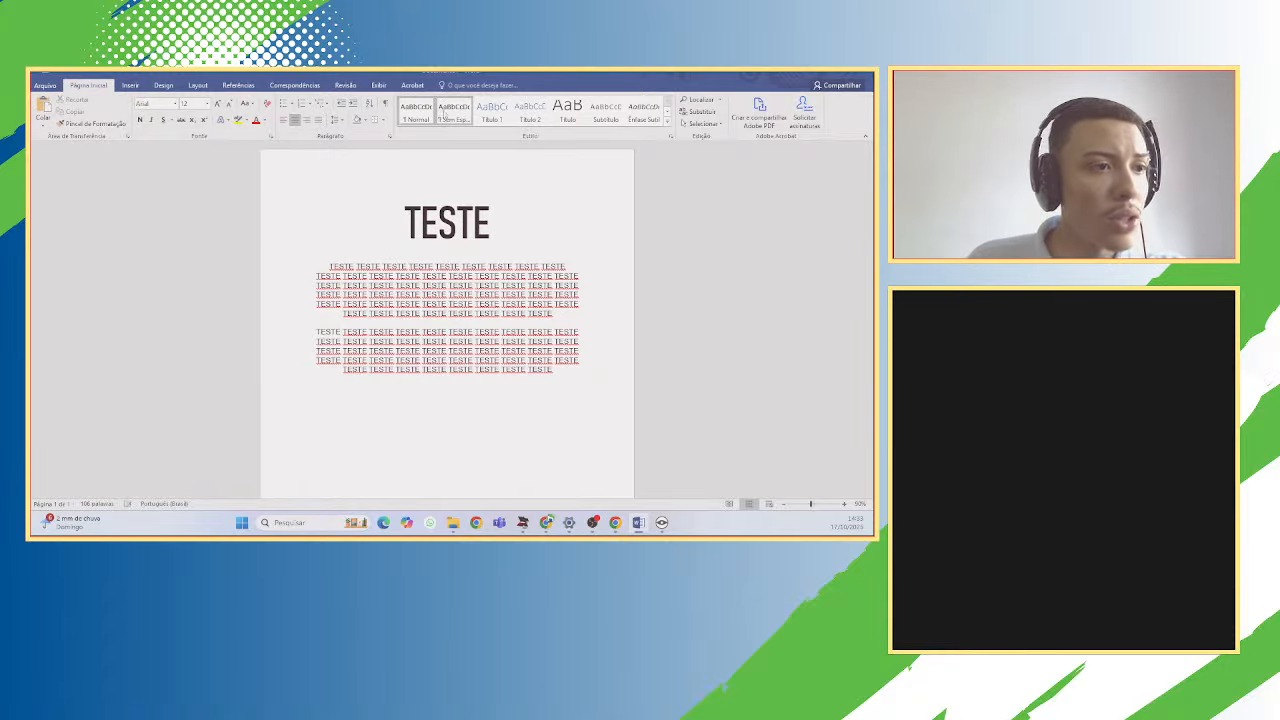
pyautogui.moveTo(494, 220); pyautogui.dragTo(410, 230)
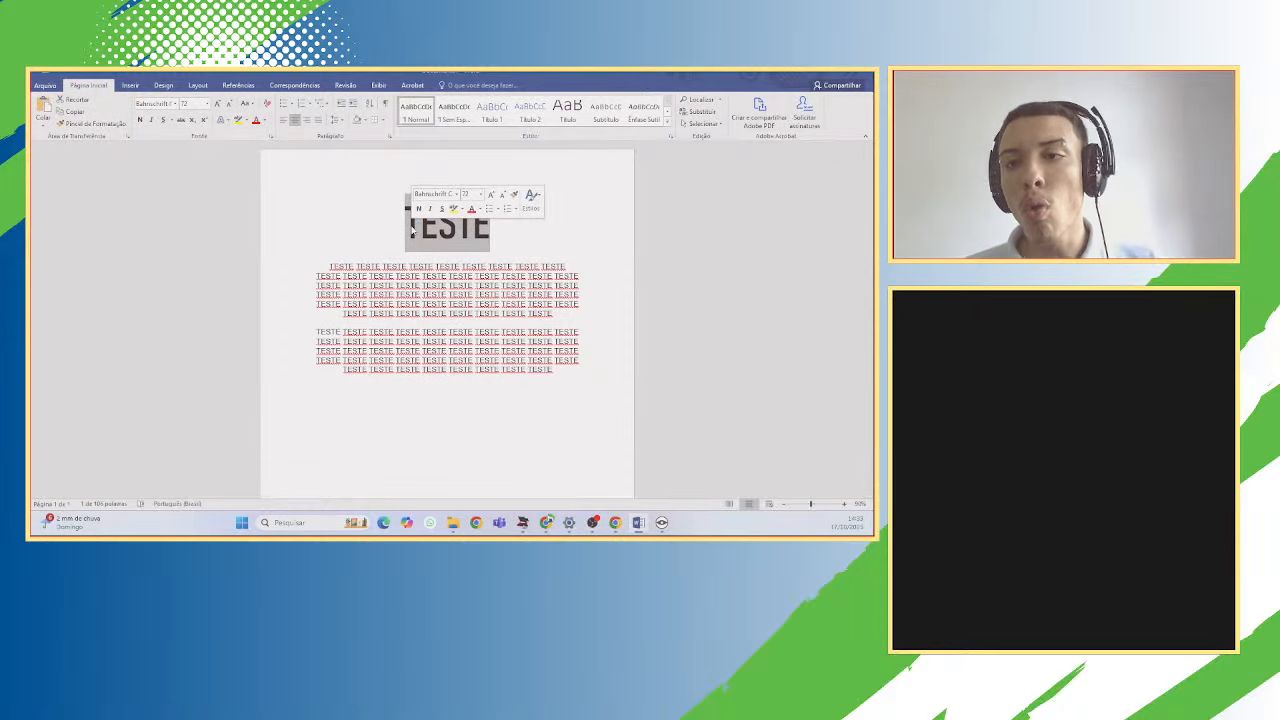
pyautogui.click(666, 121)
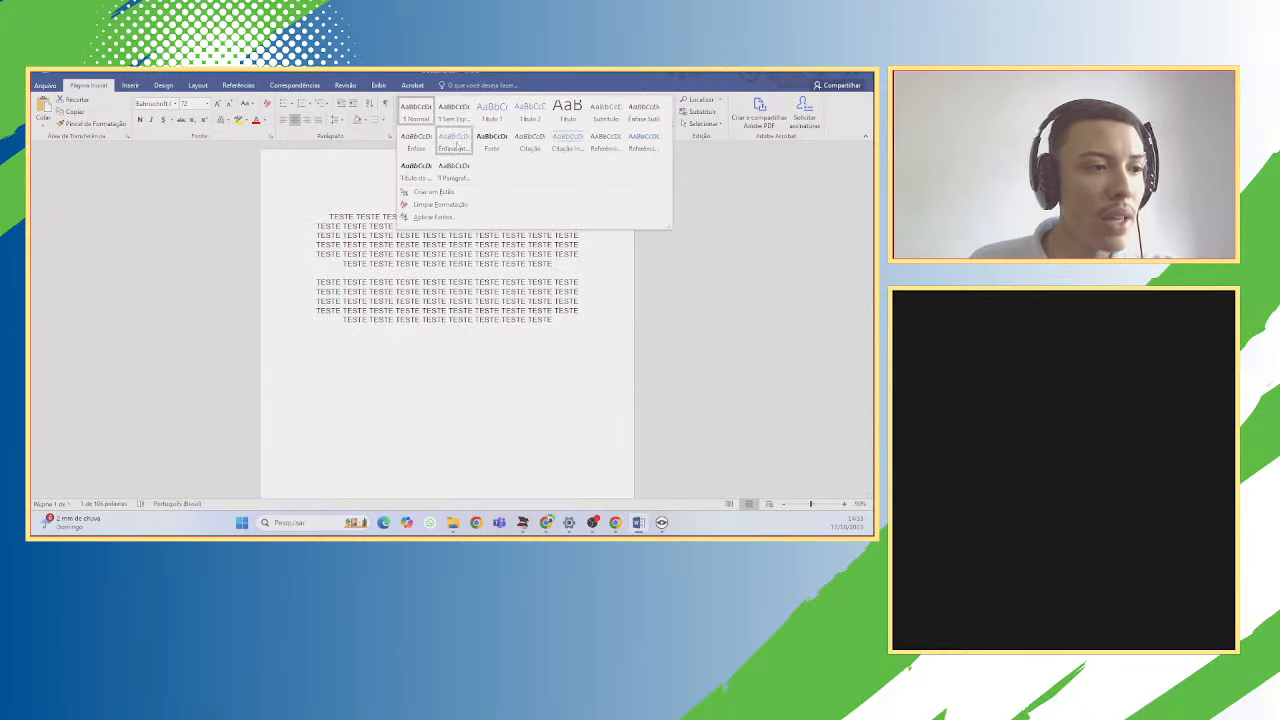
pyautogui.click(566, 320)
pyautogui.click(531, 220)
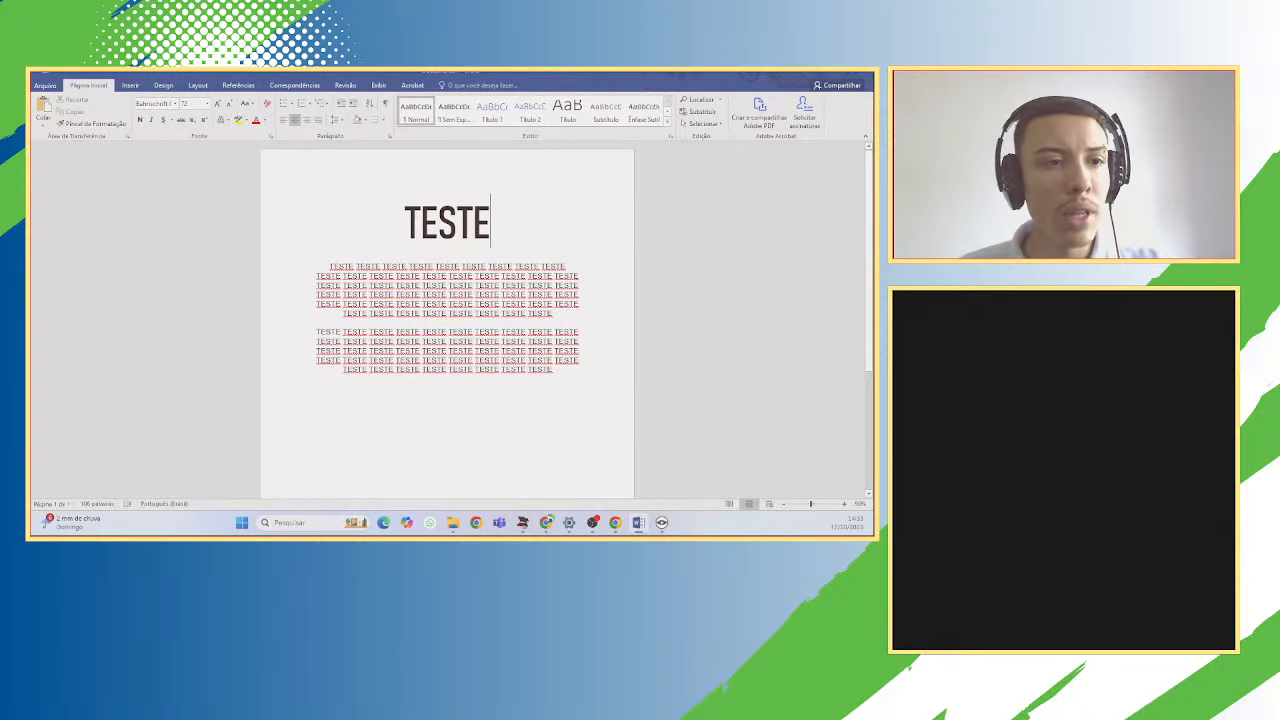
pyautogui.click(130, 85)
pyautogui.click(100, 86)
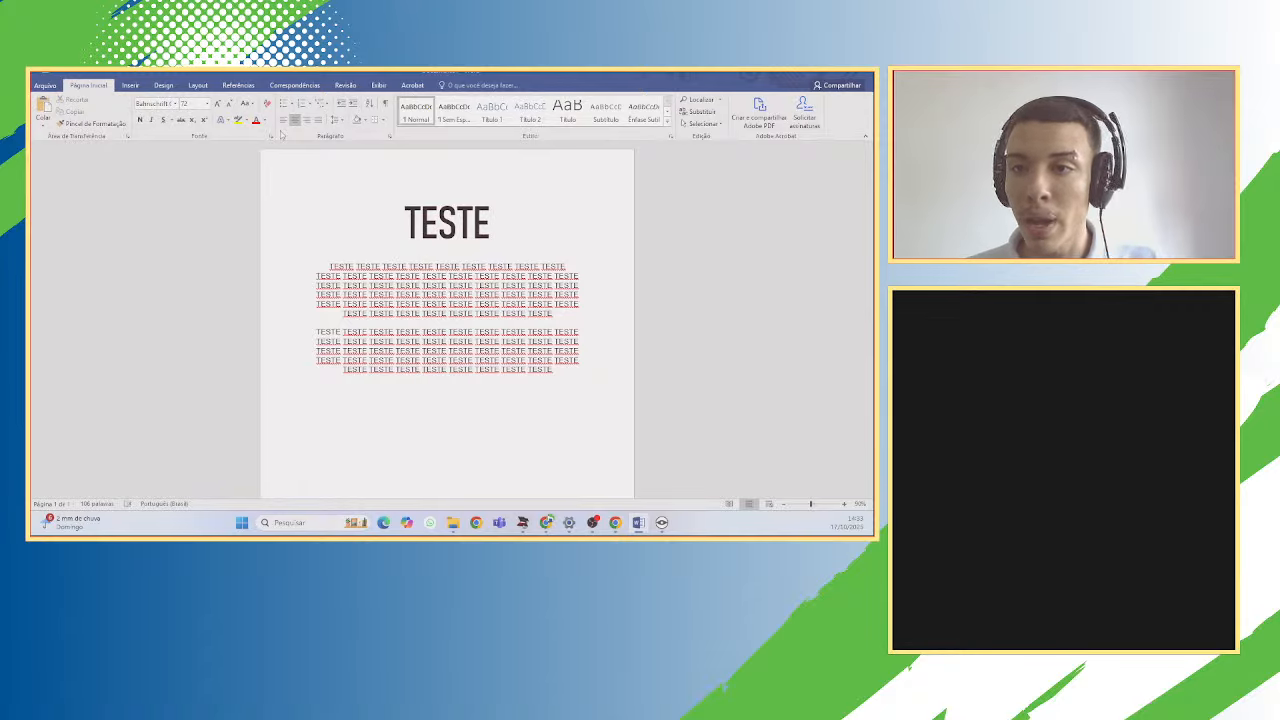
pyautogui.click(336, 266)
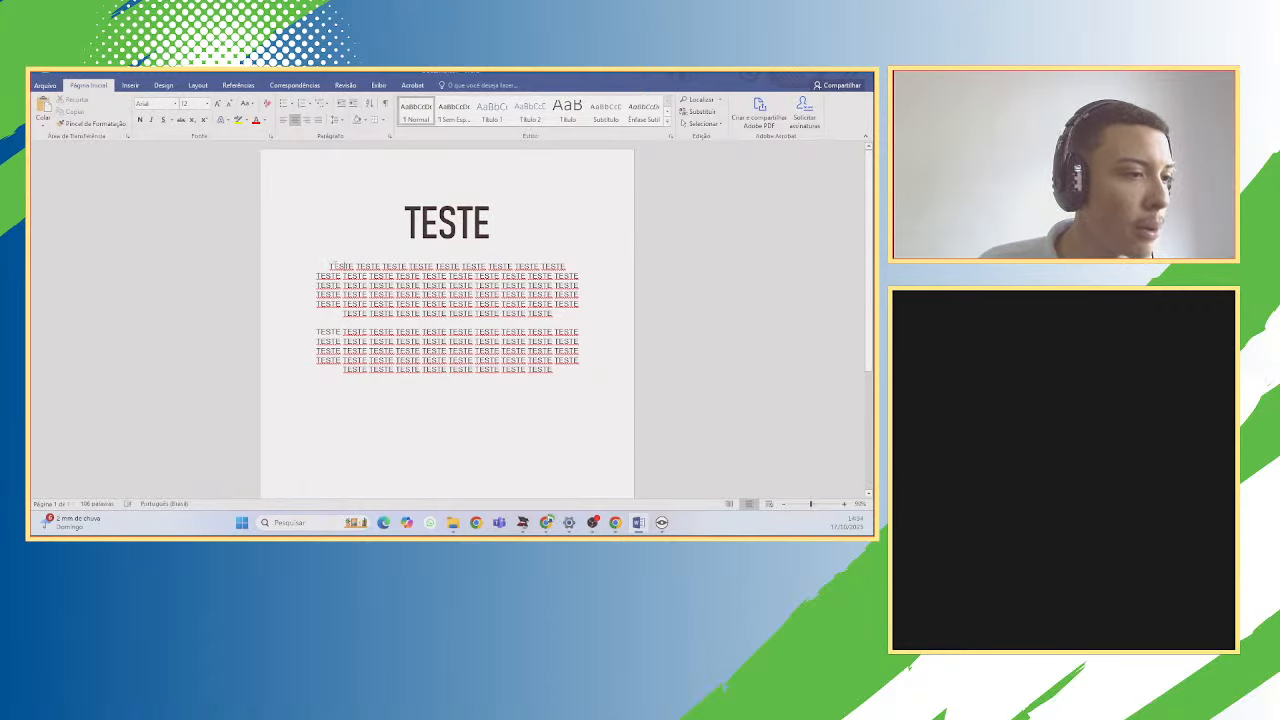
# On Inserir, look at the Tabela options, then bring up the Imagens file browser.
pyautogui.click(131, 86)
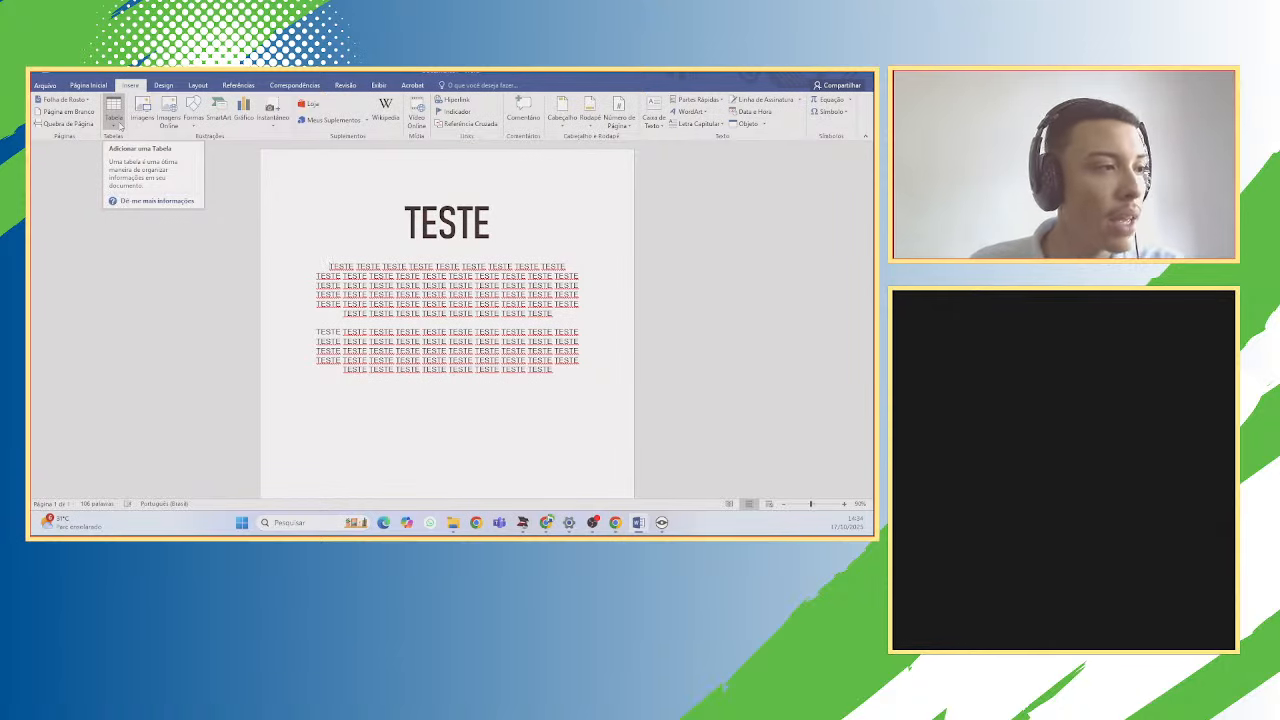
pyautogui.click(119, 124)
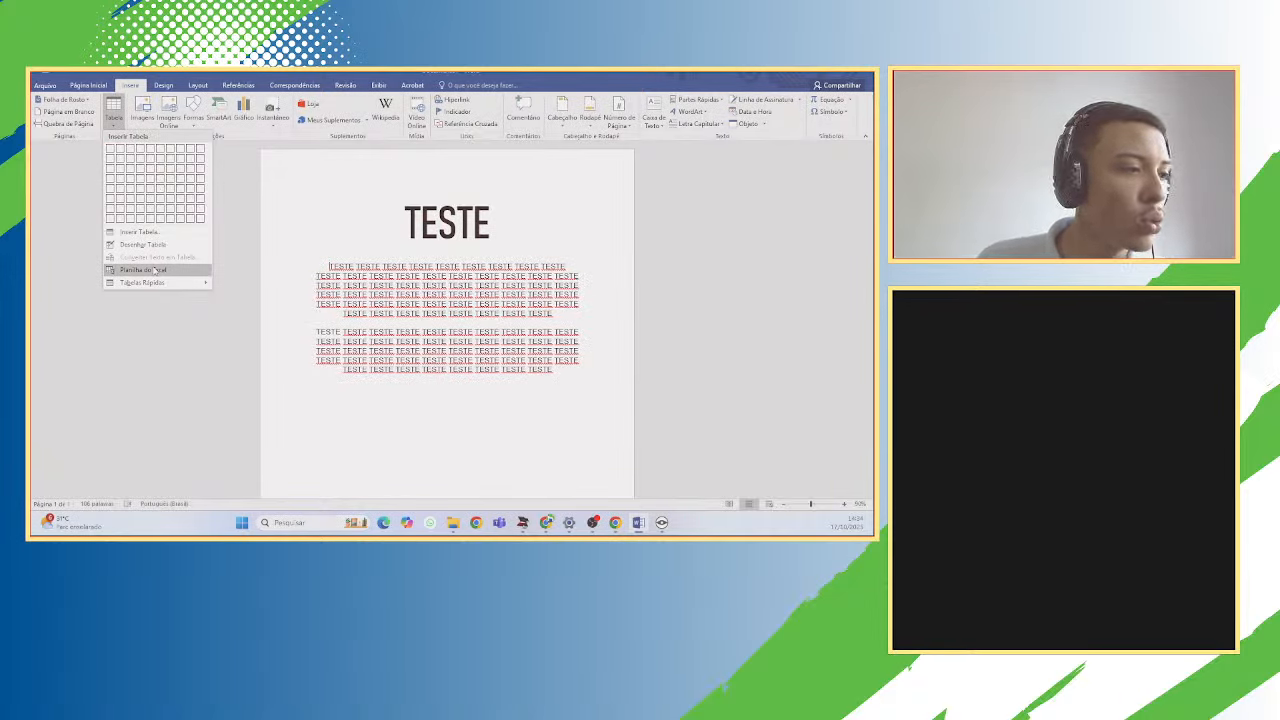
pyautogui.click(230, 226)
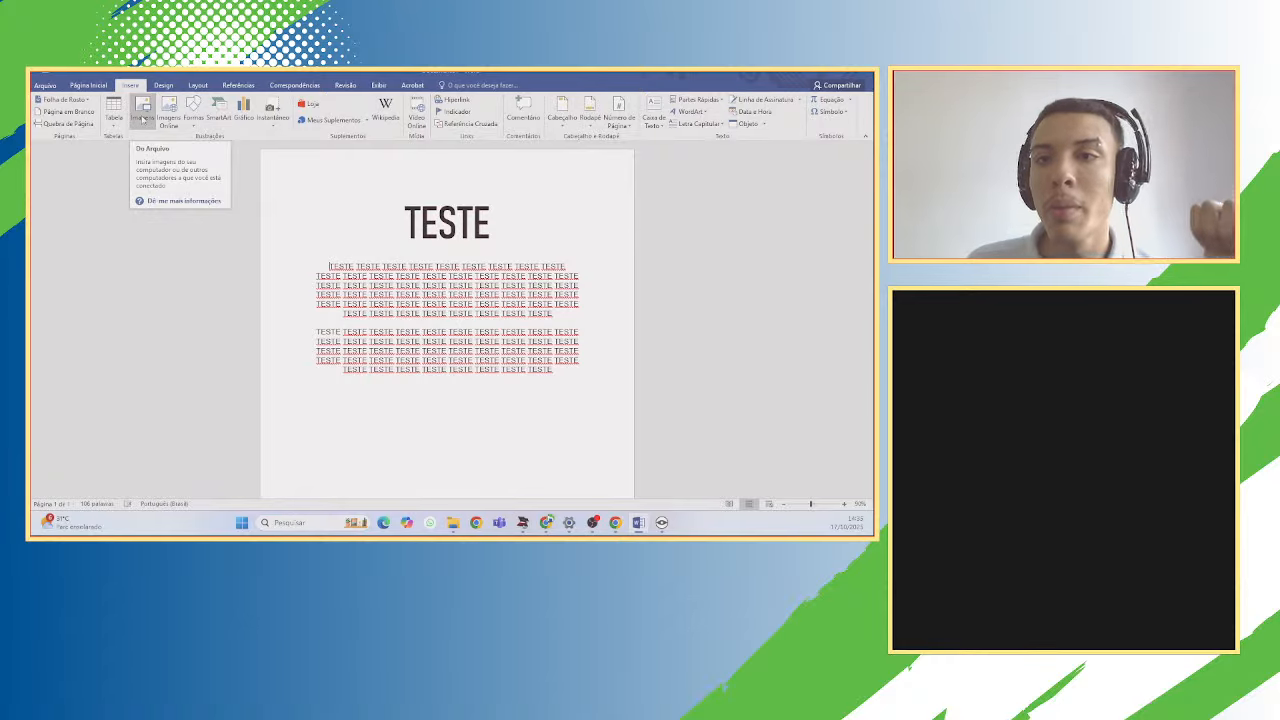
pyautogui.click(144, 118)
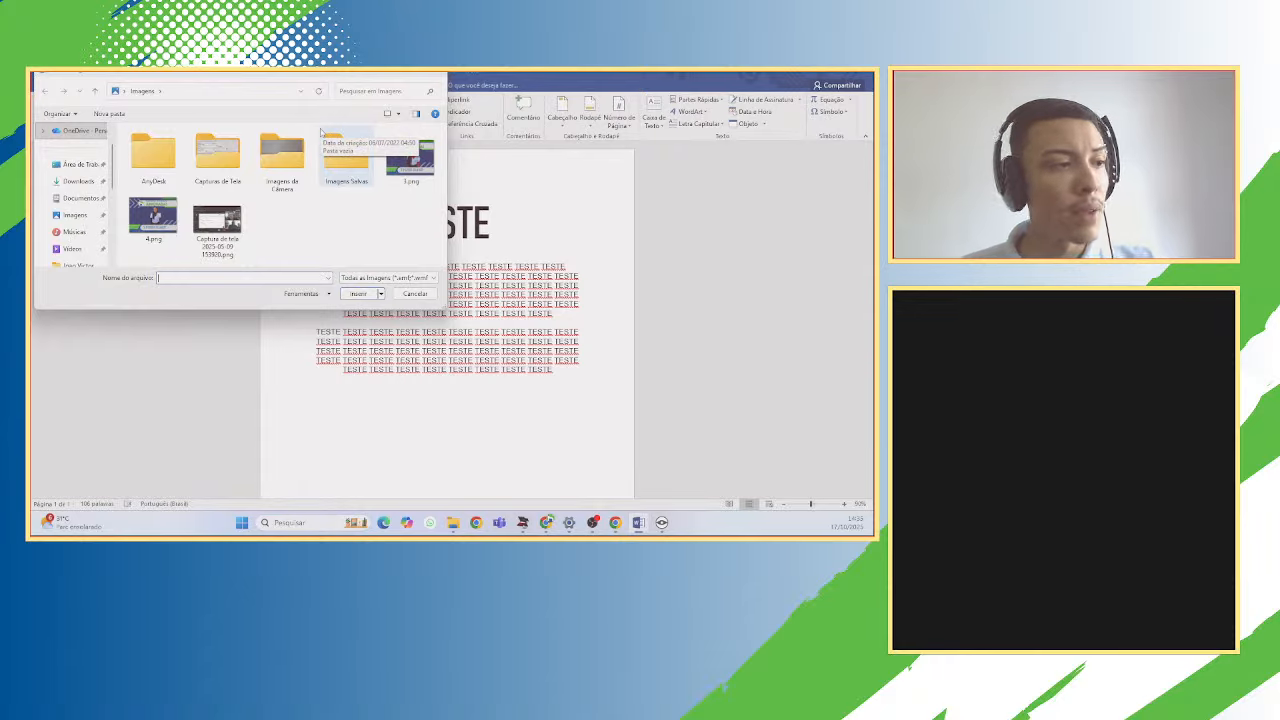
# Cancel the picture browser, open and close Imagens Online, then return to the Inserir tab.
pyautogui.click(436, 75)
pyautogui.click(168, 117)
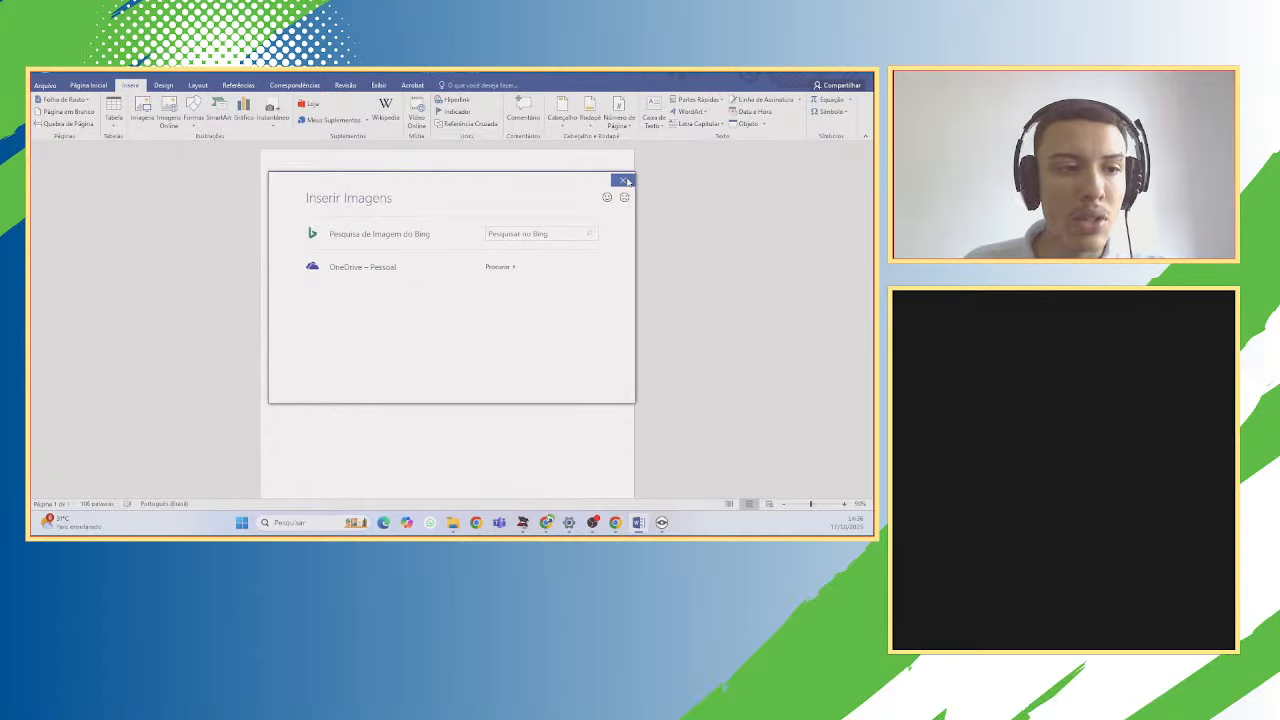
pyautogui.click(624, 181)
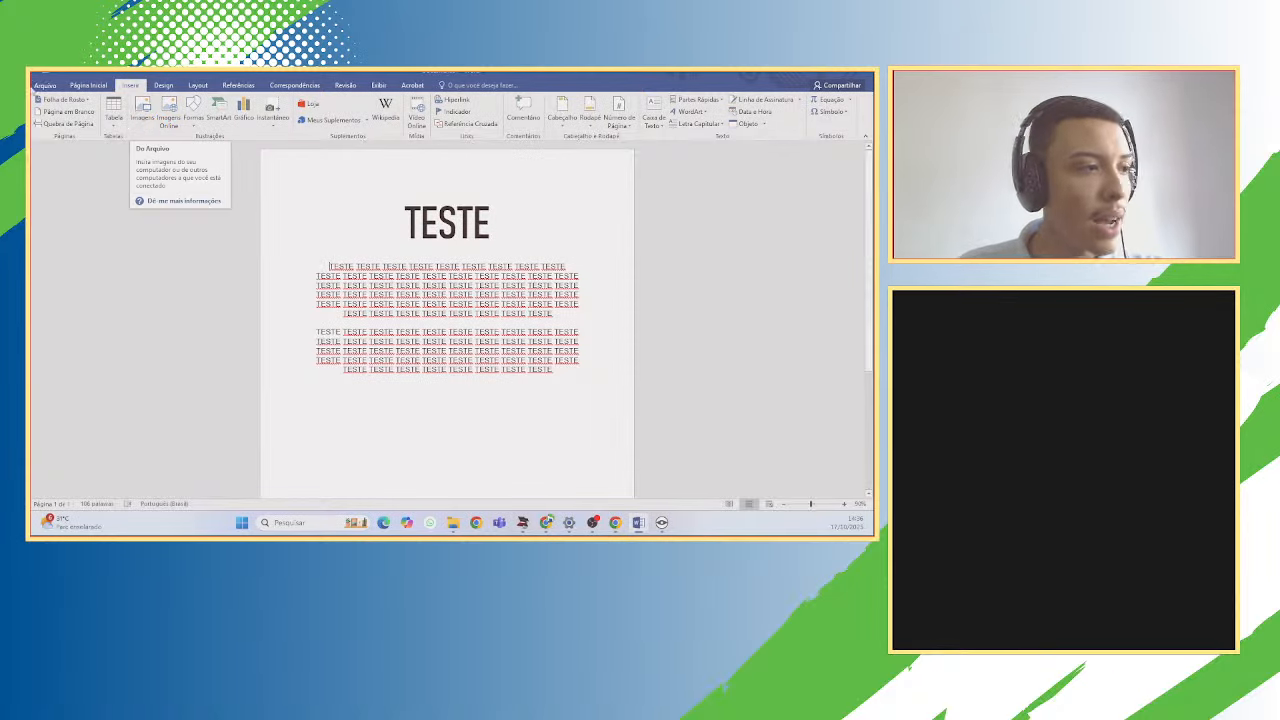
pyautogui.click(88, 85)
pyautogui.click(138, 87)
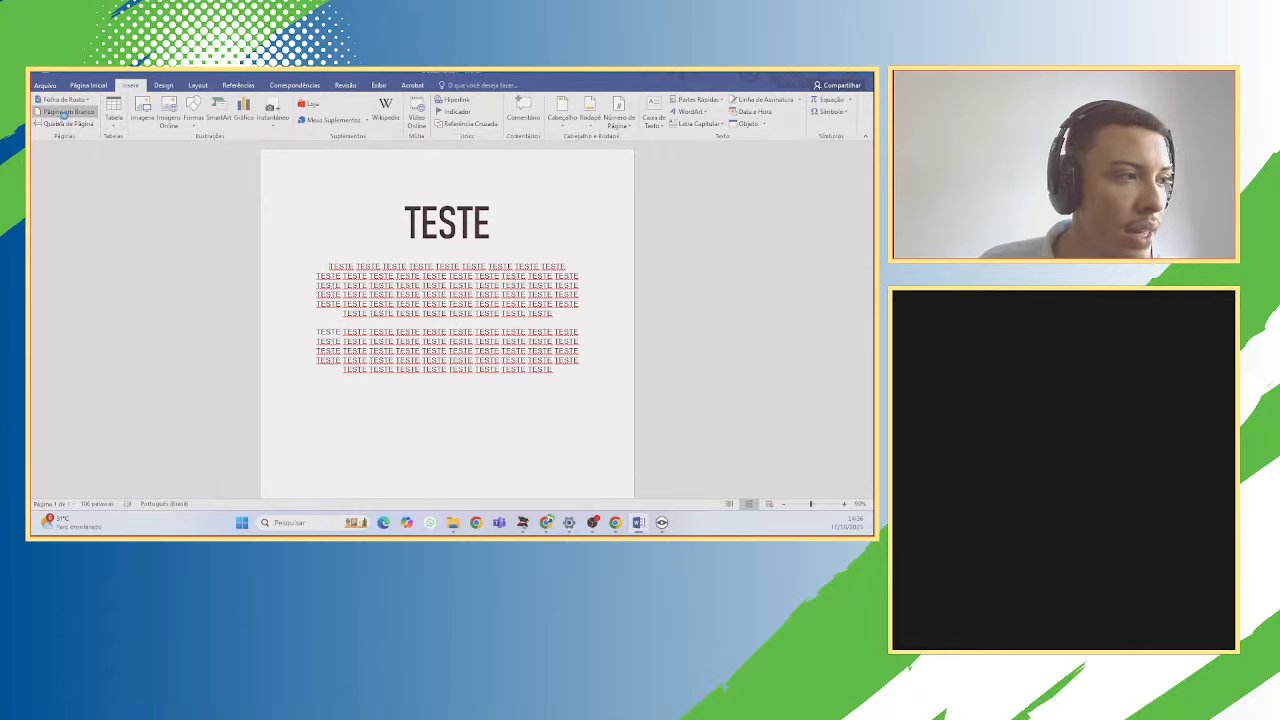
pyautogui.click(61, 112)
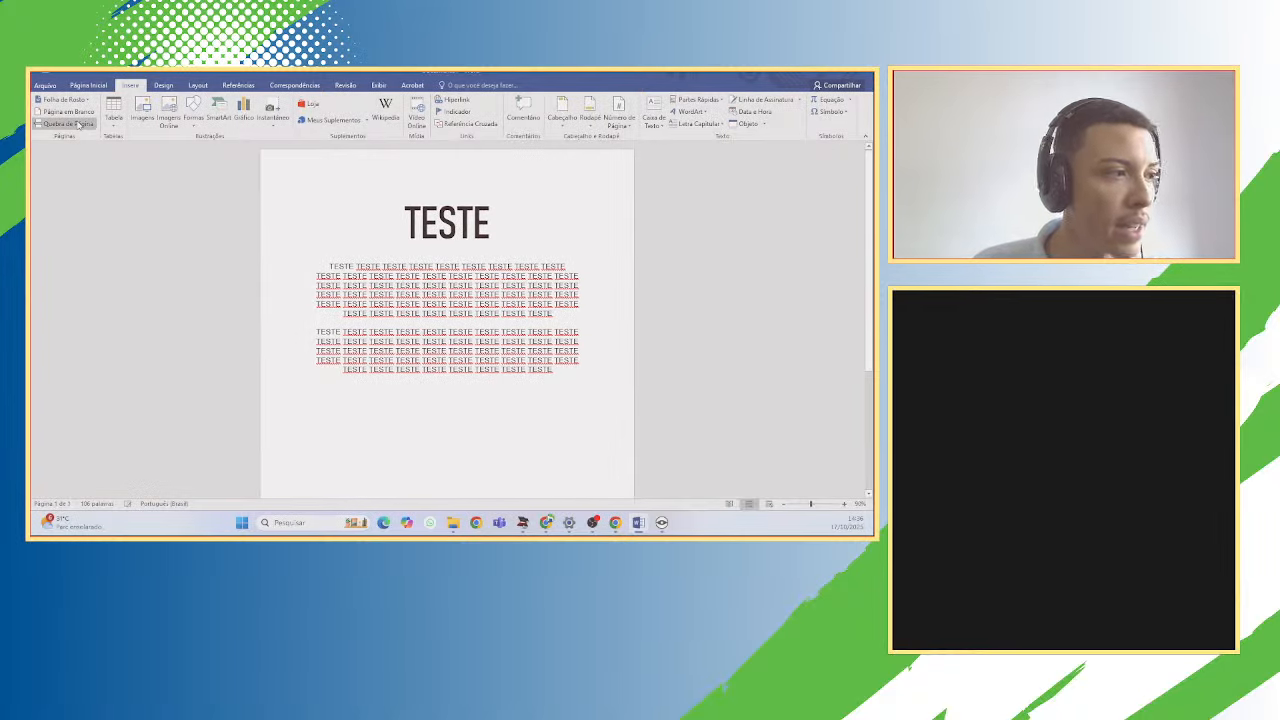
pyautogui.click(78, 123)
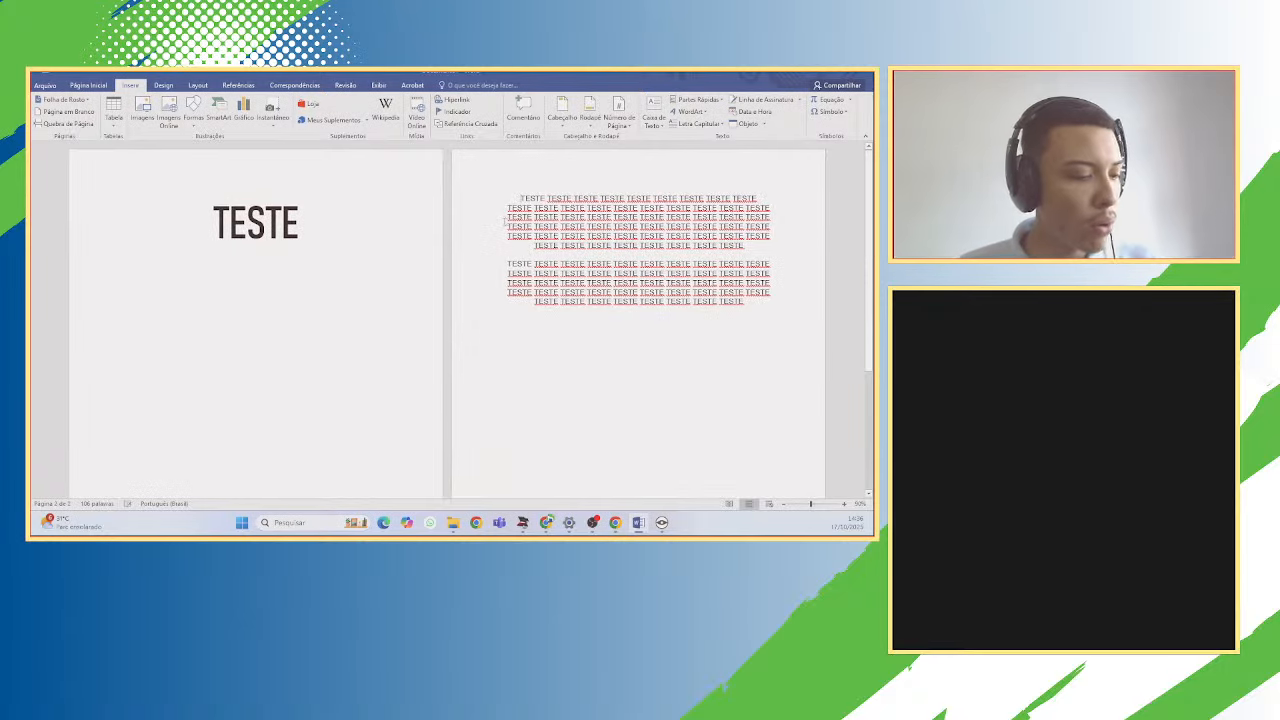
pyautogui.press('BackSpace')
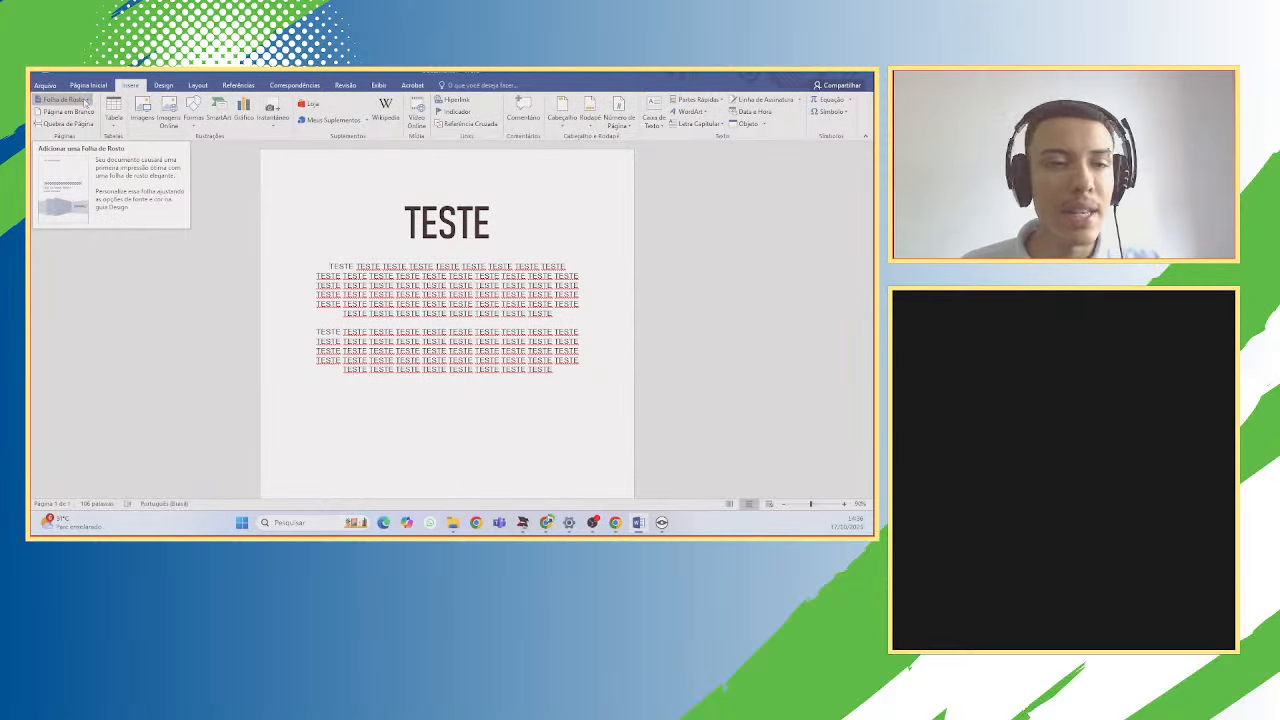
# Select the TESTE title and show the Formas shapes gallery.
pyautogui.hotkey('shift', 'Up')
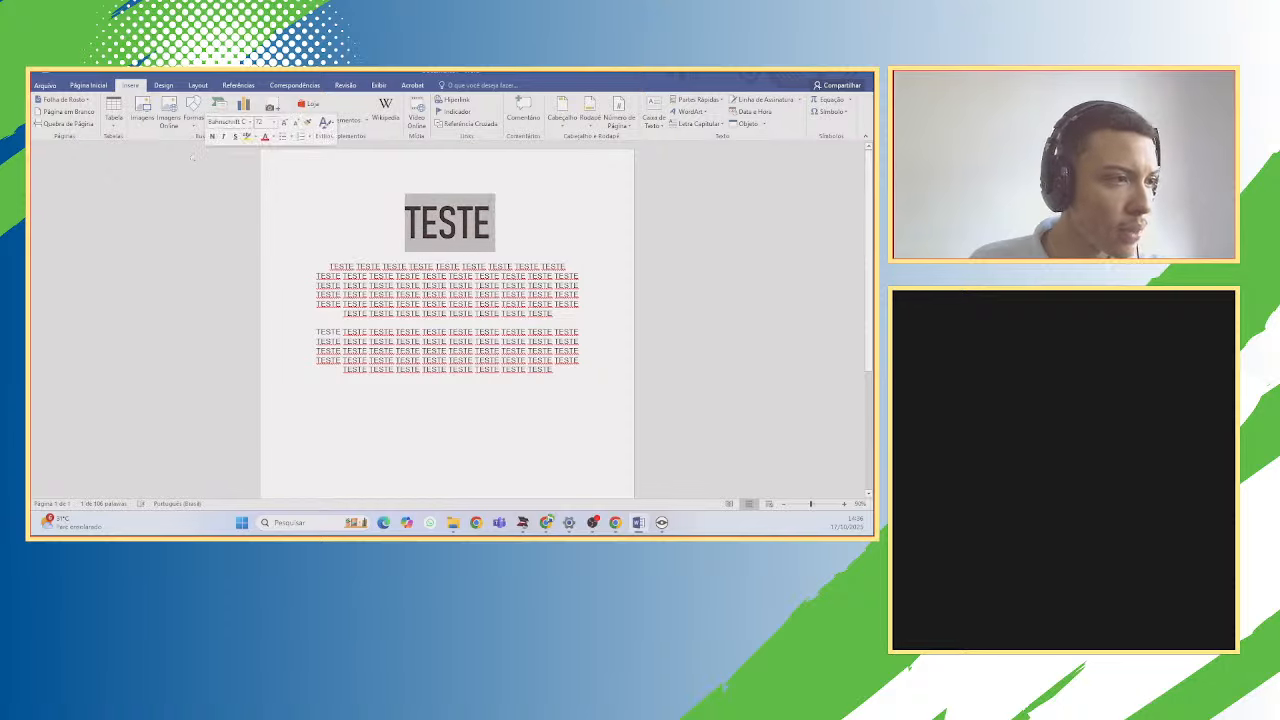
pyautogui.click(193, 112)
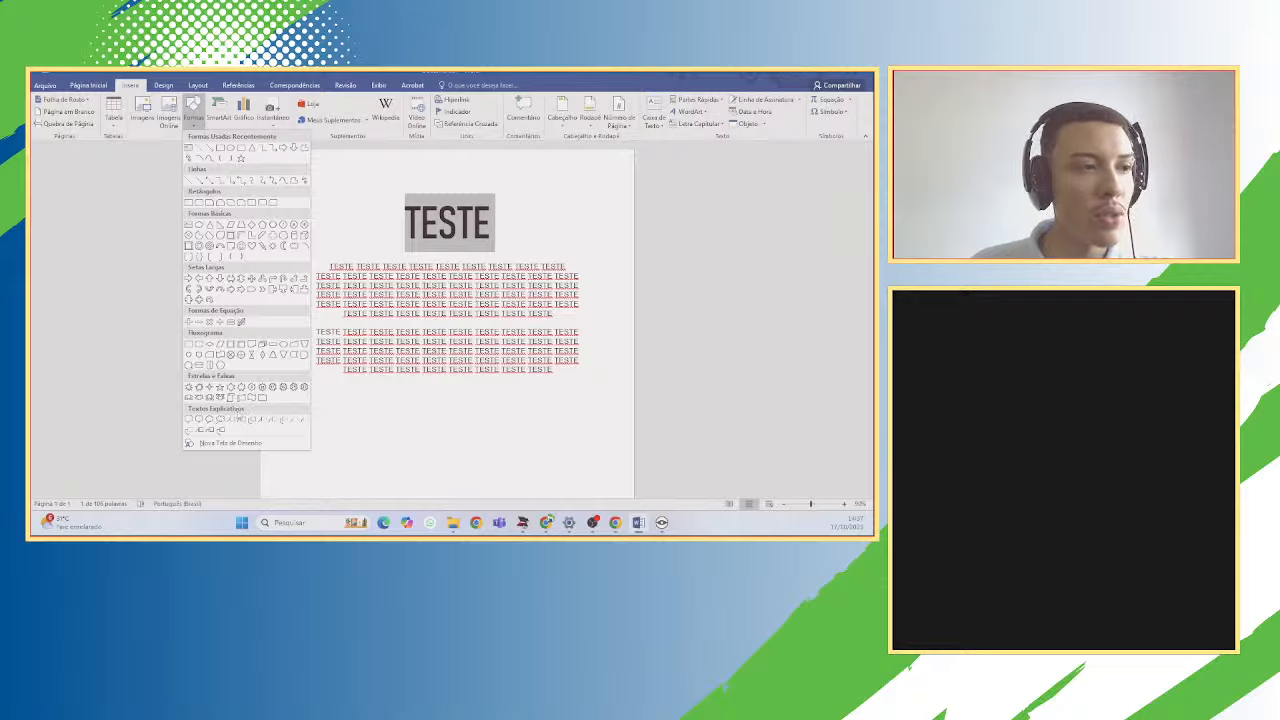
# Dismiss the Formas gallery by clicking on the page, with no shape inserted.
pyautogui.click(363, 200)
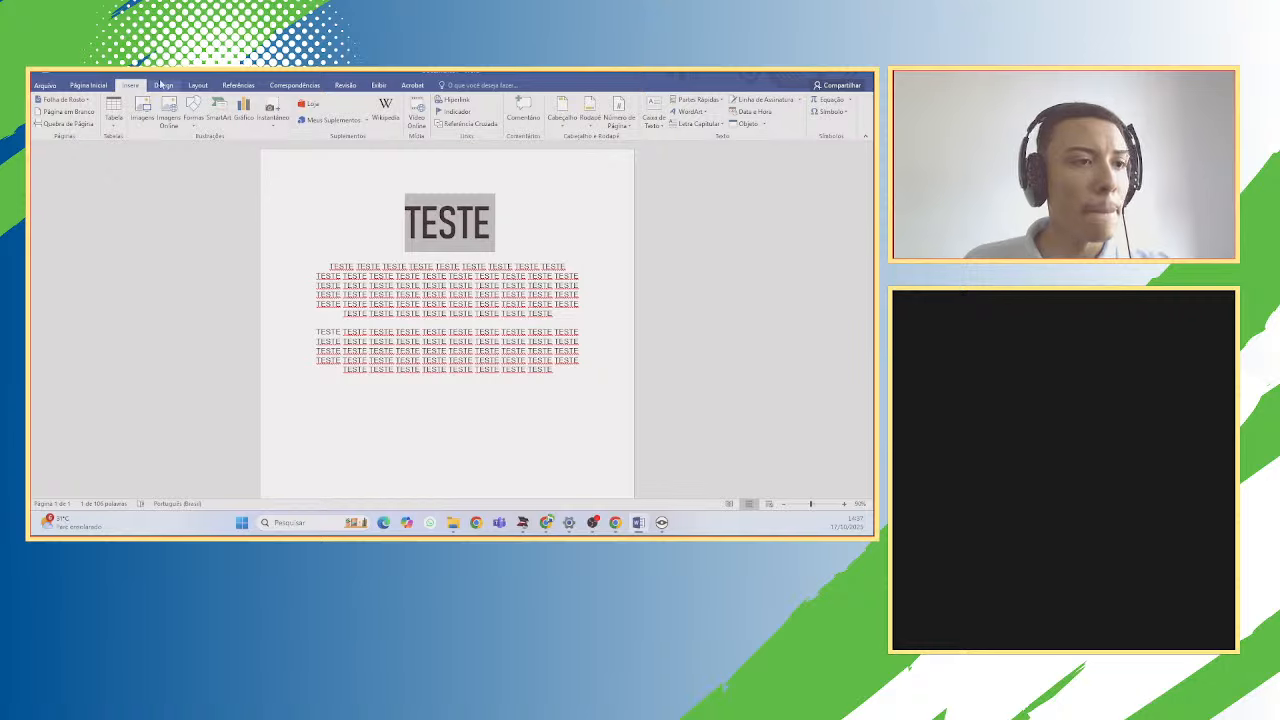
# Close the header gallery without adding a header, then enter and leave header editing twice.
pyautogui.click(566, 122)
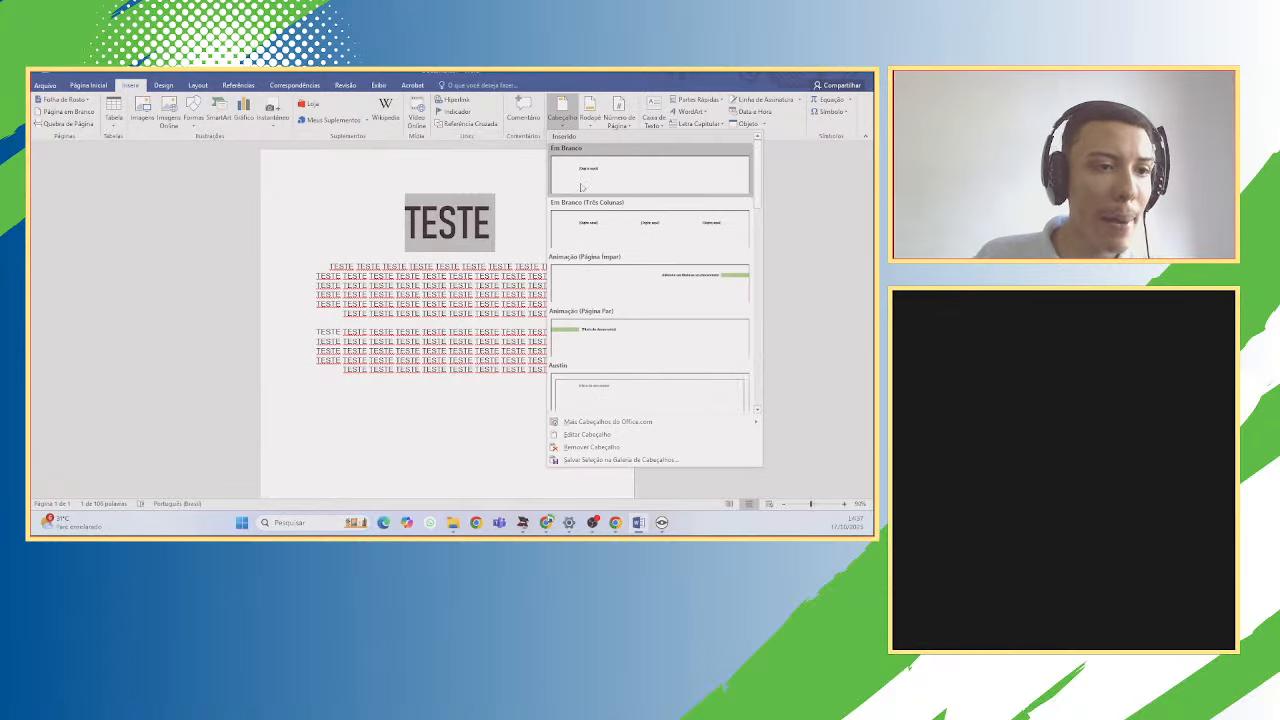
pyautogui.click(434, 177)
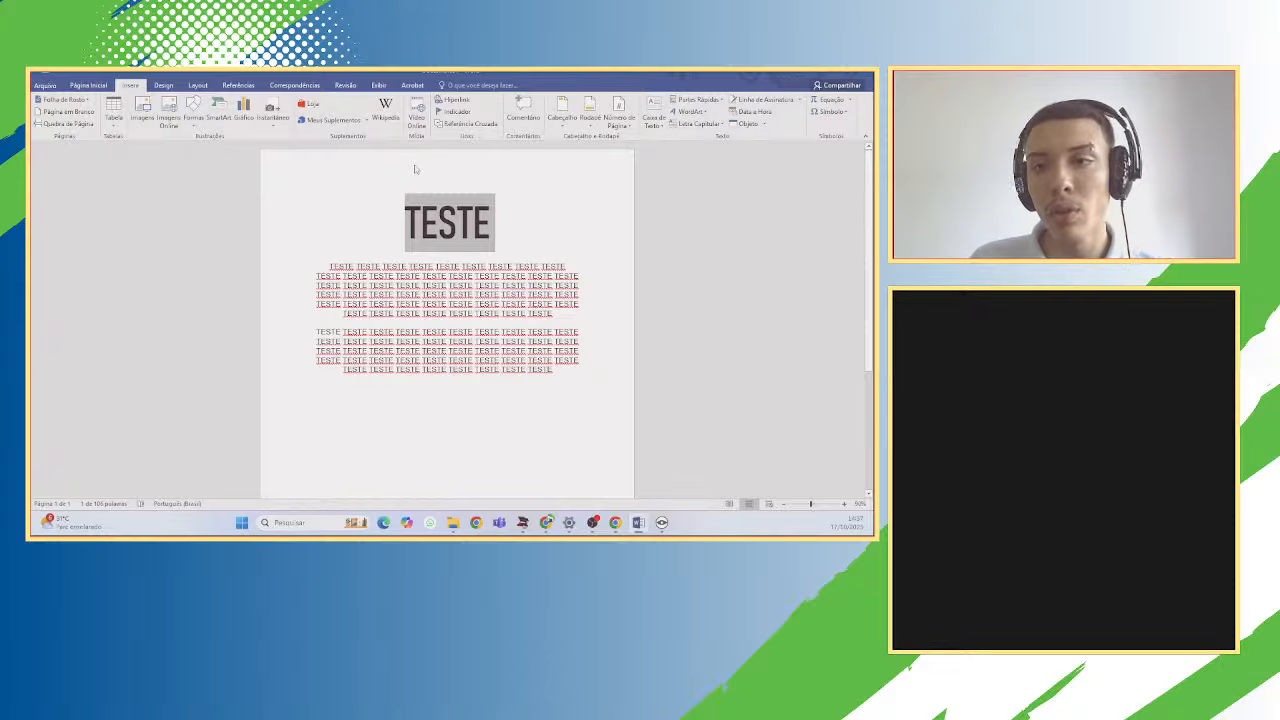
pyautogui.doubleClick(416, 168)
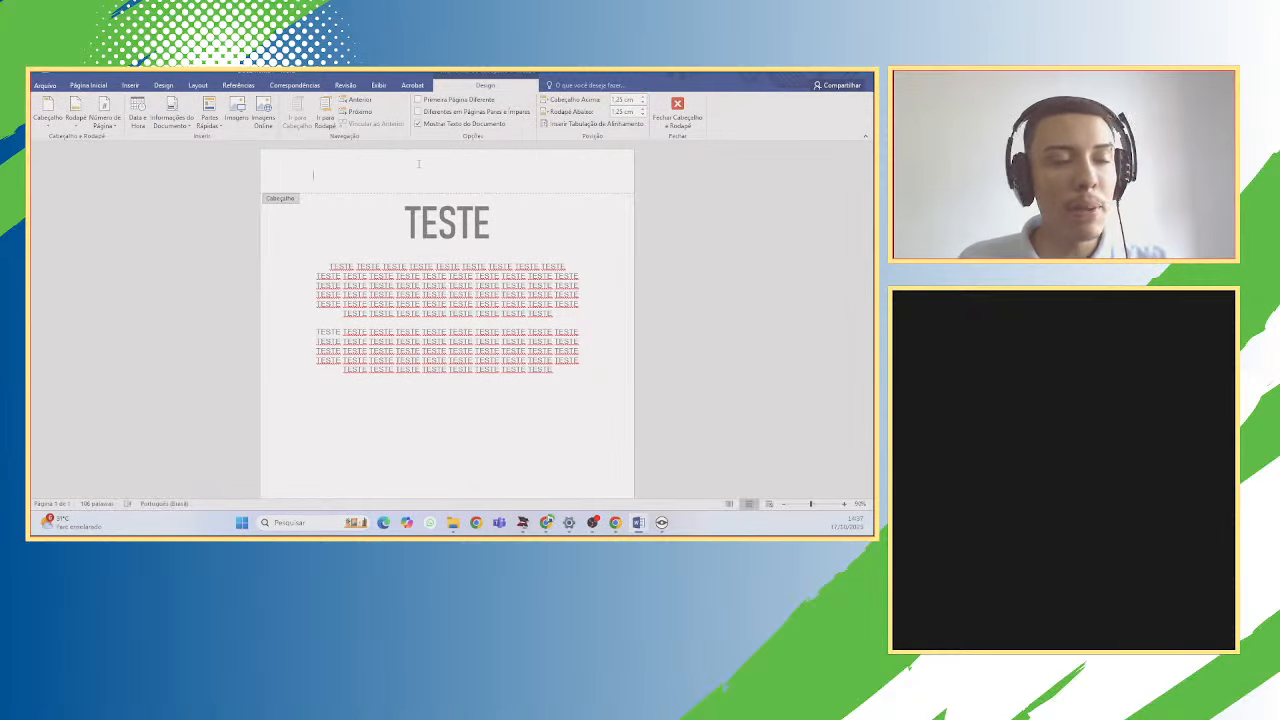
pyautogui.click(677, 110)
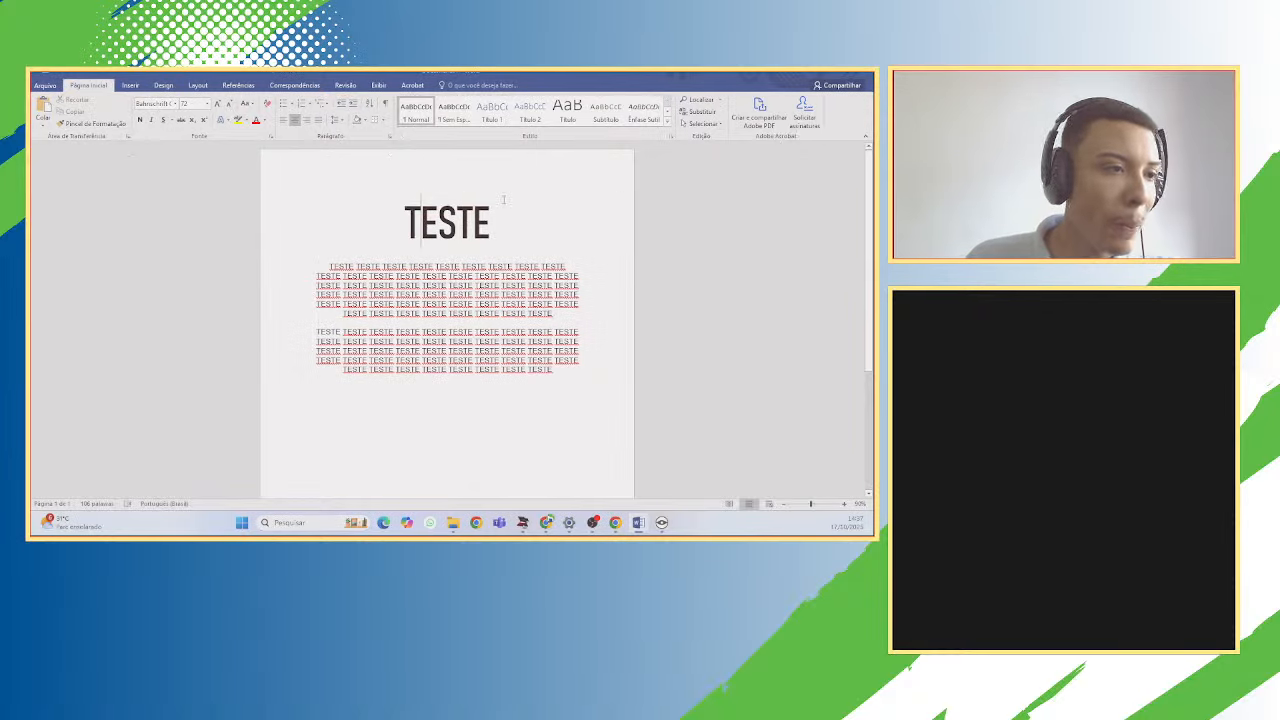
pyautogui.doubleClick(478, 165)
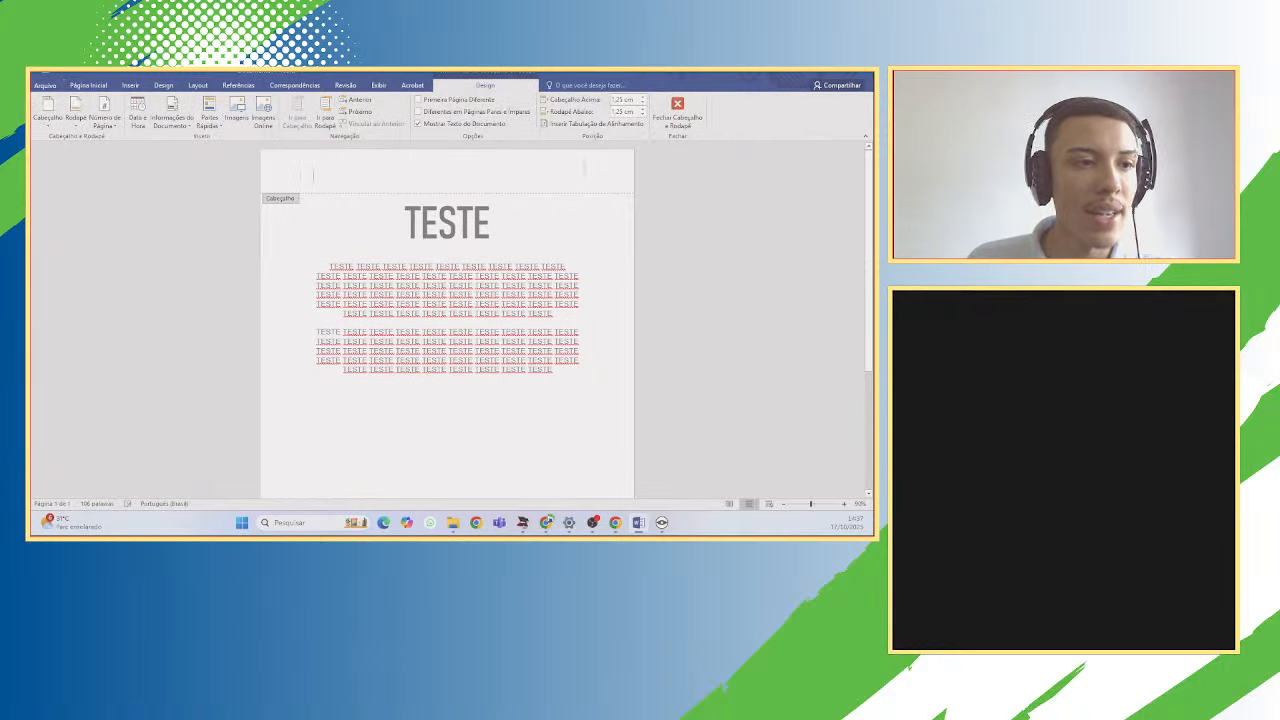
pyautogui.click(677, 110)
# Edit the footer and then the header, and close header and footer editing with nothing added.
pyautogui.scroll(-1, 466, 238)
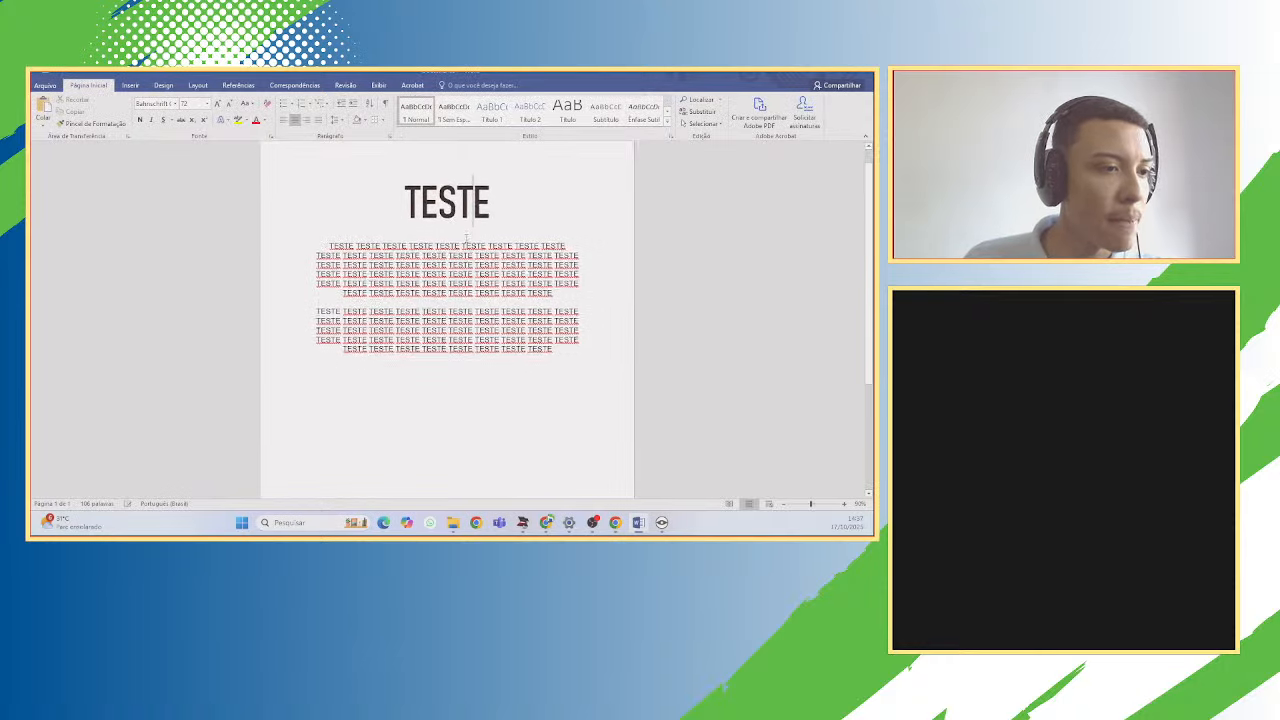
pyautogui.scroll(-5, 466, 238)
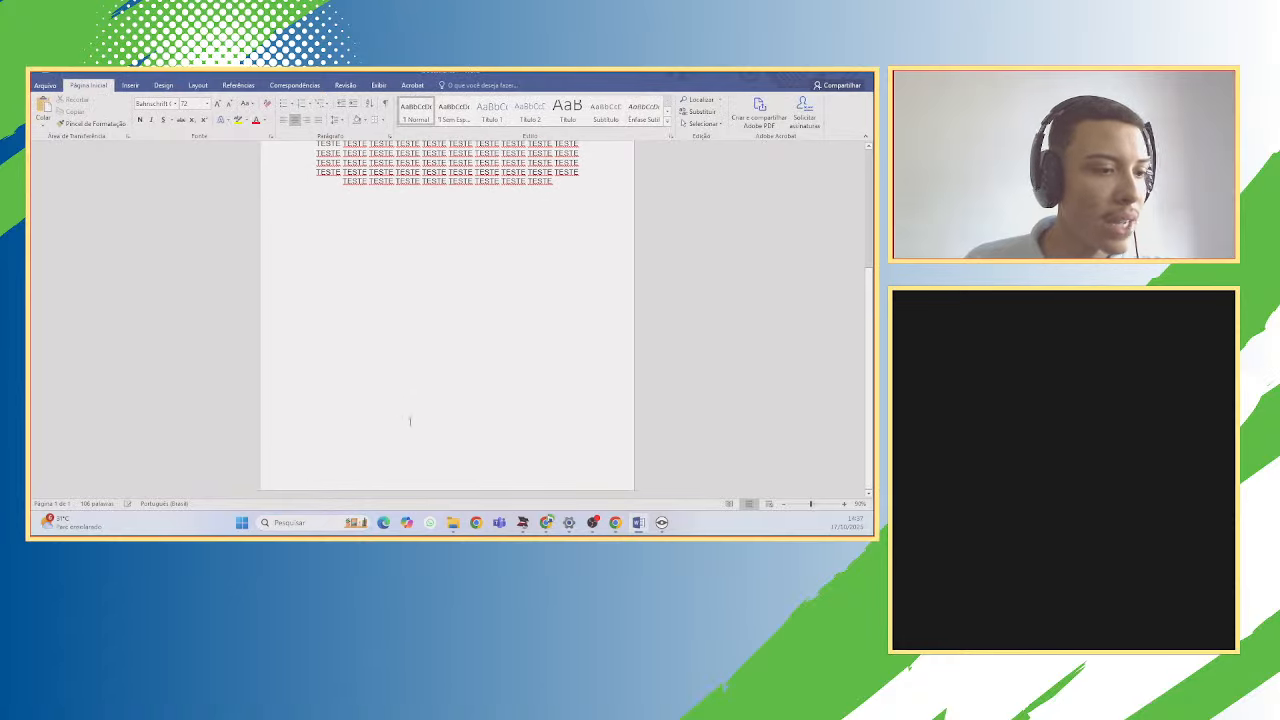
pyautogui.doubleClick(402, 460)
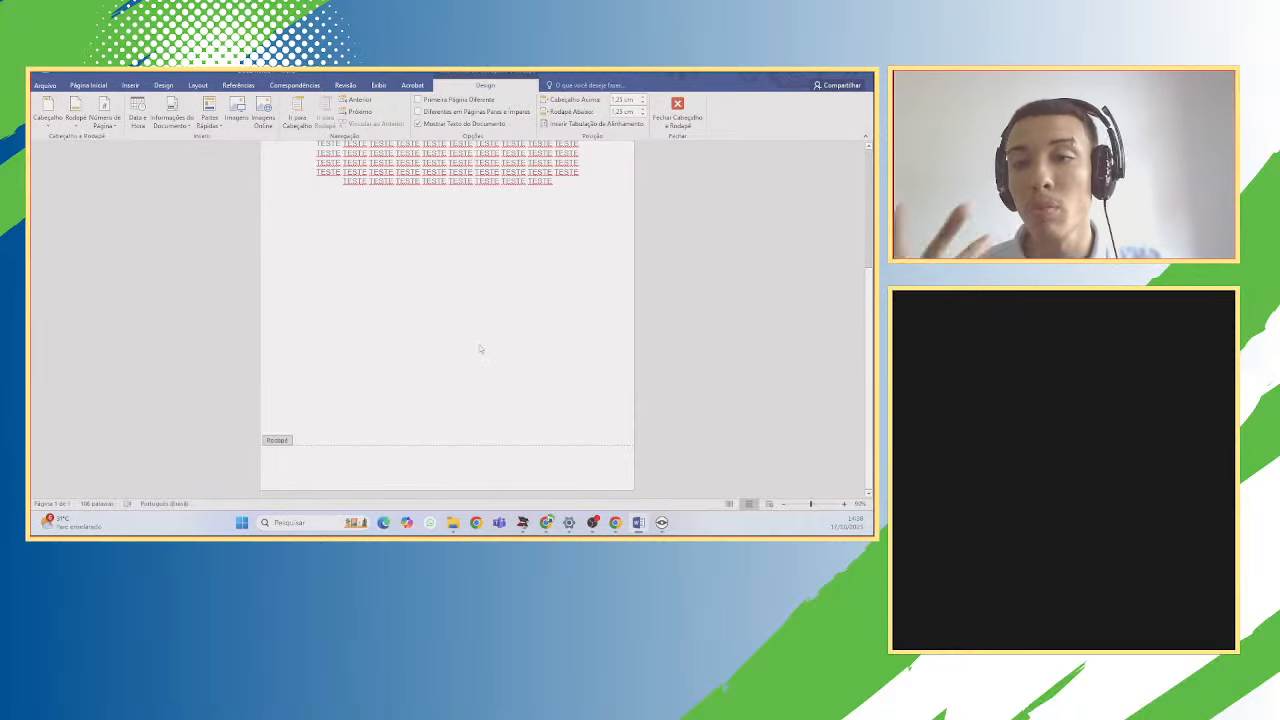
pyautogui.scroll(5, 452, 322)
pyautogui.scroll(1, 457, 320)
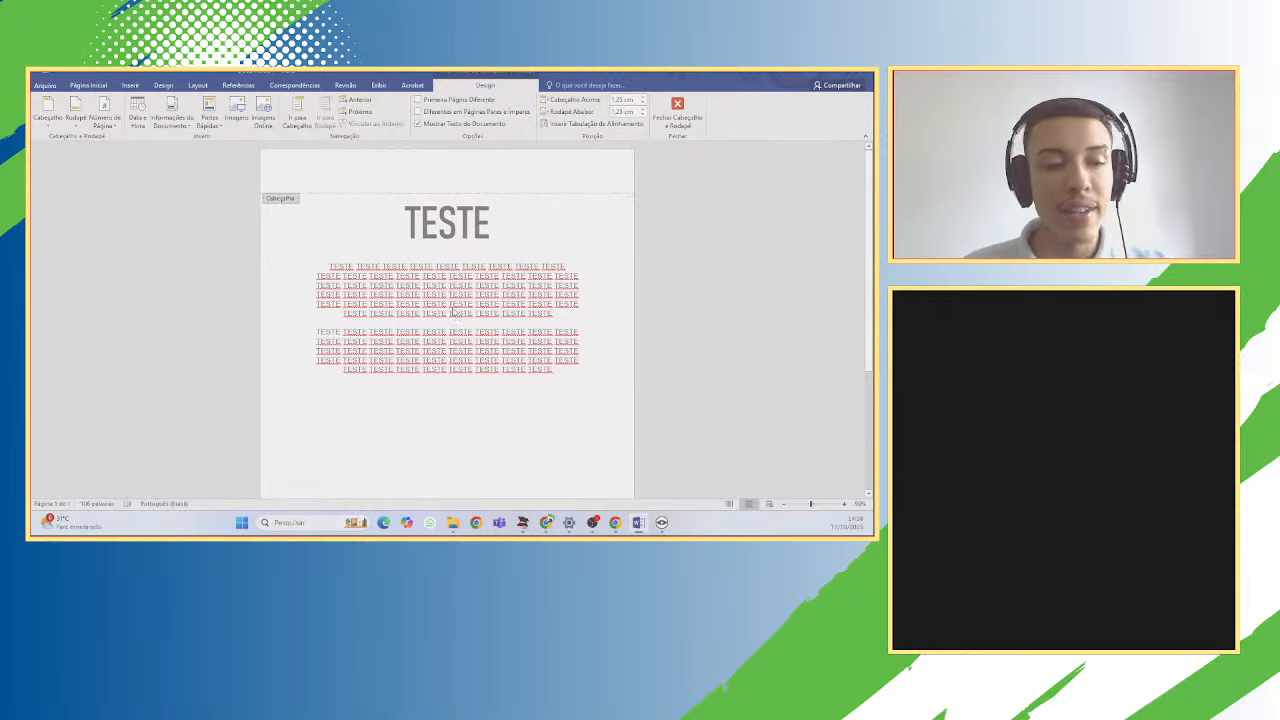
pyautogui.scroll(-5, 525, 249)
pyautogui.doubleClick(526, 246)
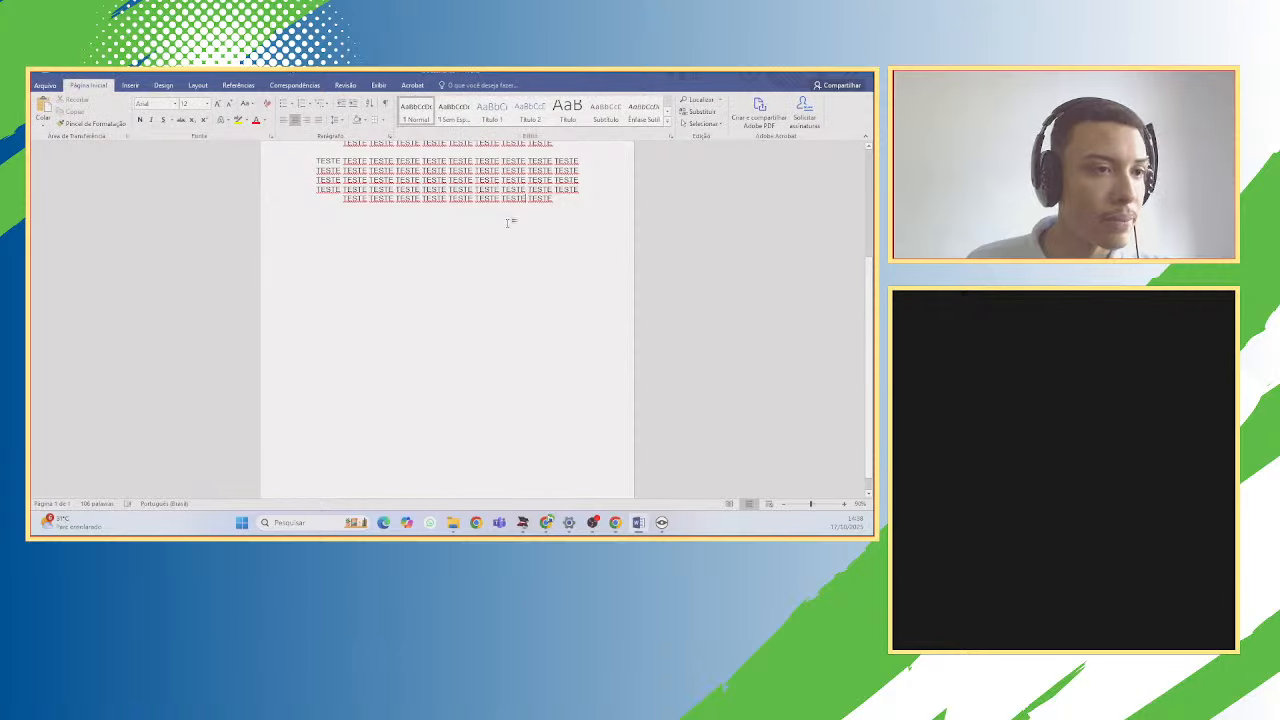
pyautogui.scroll(3, 502, 218)
pyautogui.scroll(2, 526, 305)
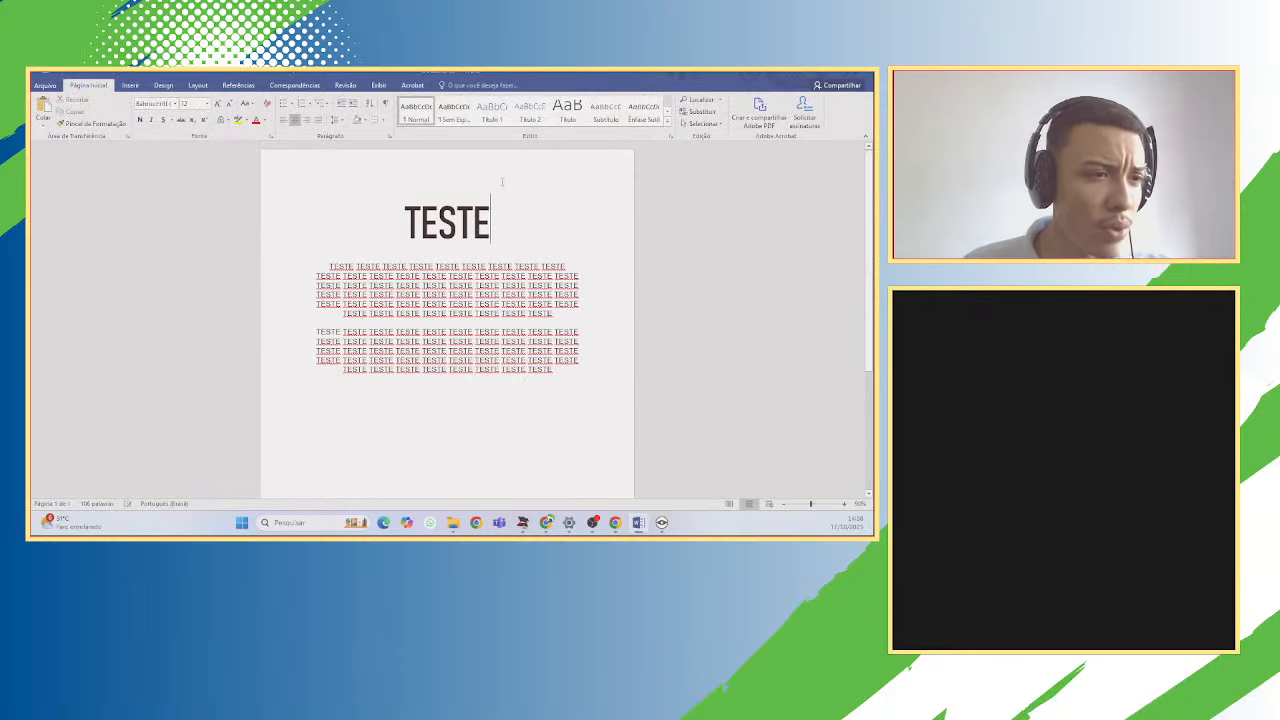
pyautogui.doubleClick(502, 181)
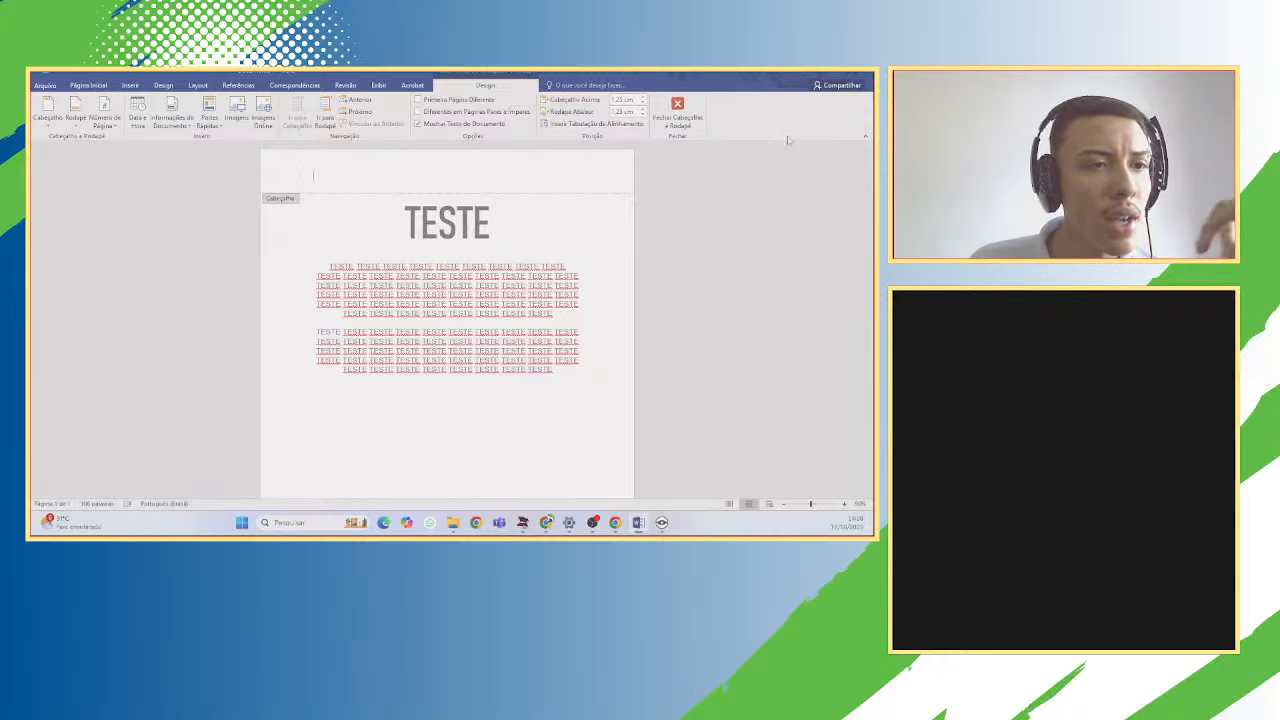
pyautogui.click(690, 115)
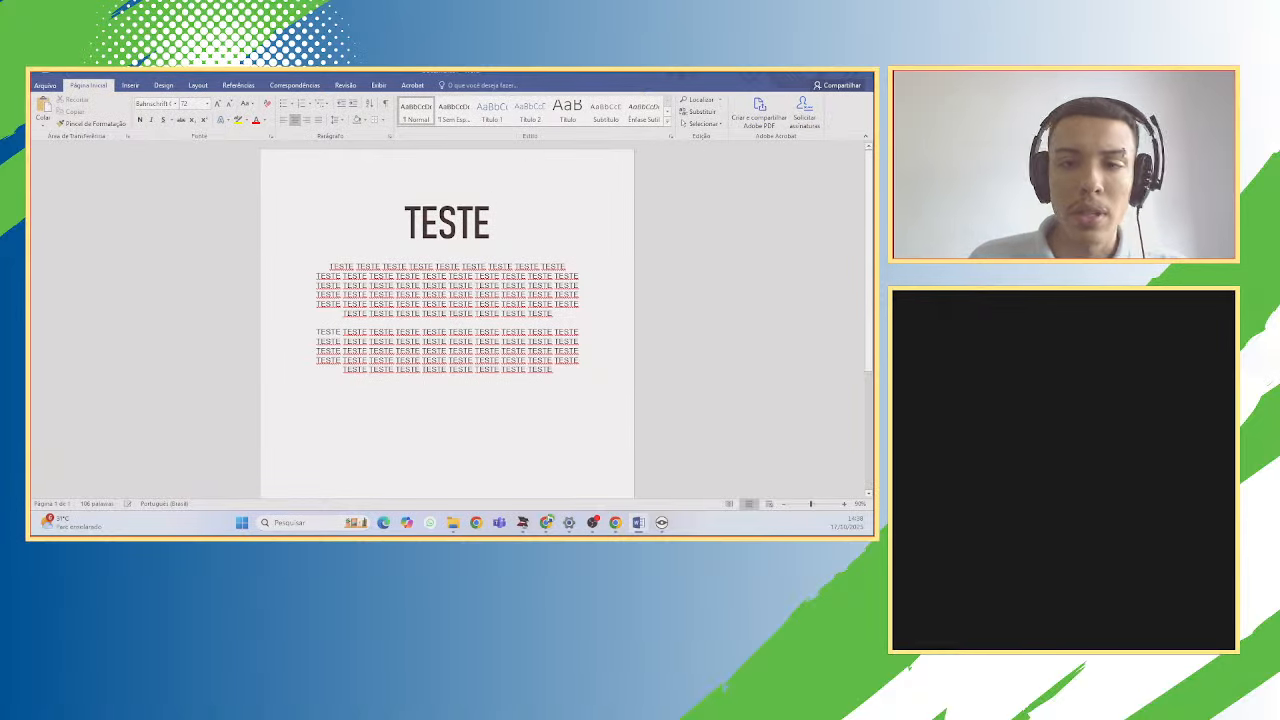
# Insert a page break after the TESTE title, then undo it.
pyautogui.click(133, 86)
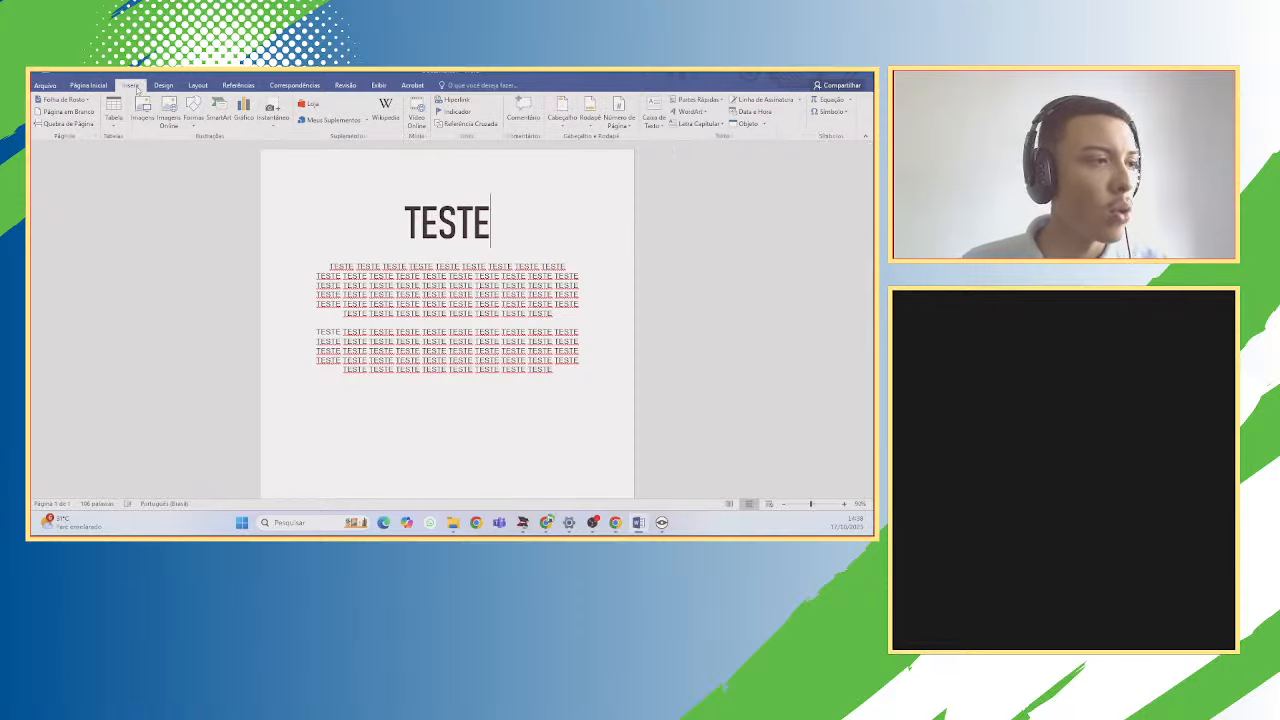
pyautogui.click(37, 124)
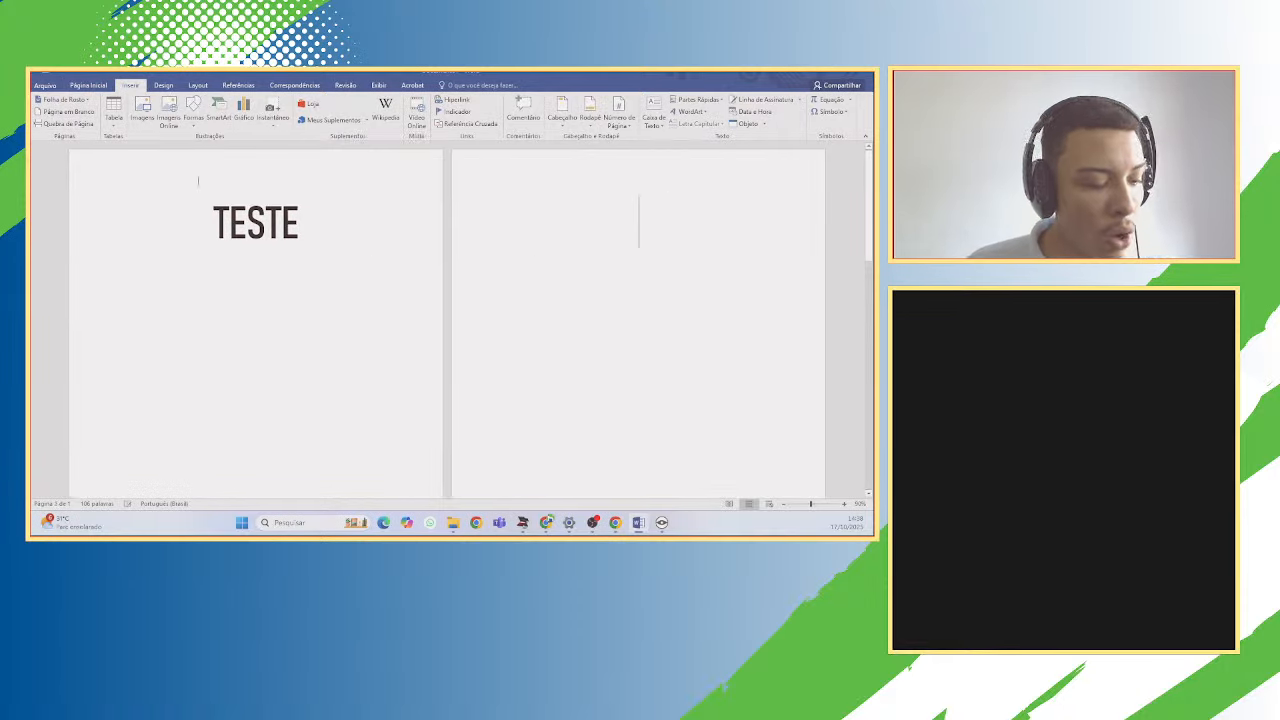
pyautogui.hotkey('ctrl', 'z')
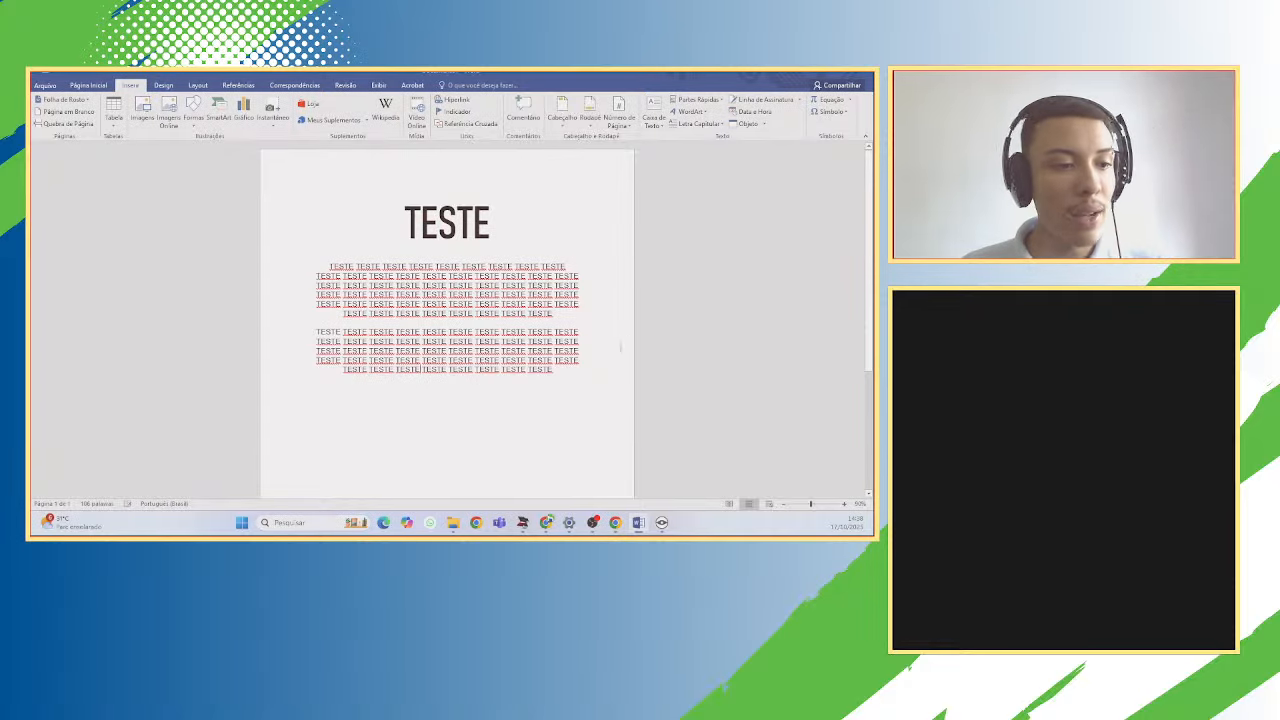
# Delete both repeated-TESTE paragraphs and left-align the TESTE title.
pyautogui.press('Return')
pyautogui.press('Return')
pyautogui.press('Return')
pyautogui.press('Return')
pyautogui.press('Return')
pyautogui.press('Return')
pyautogui.press('Return')
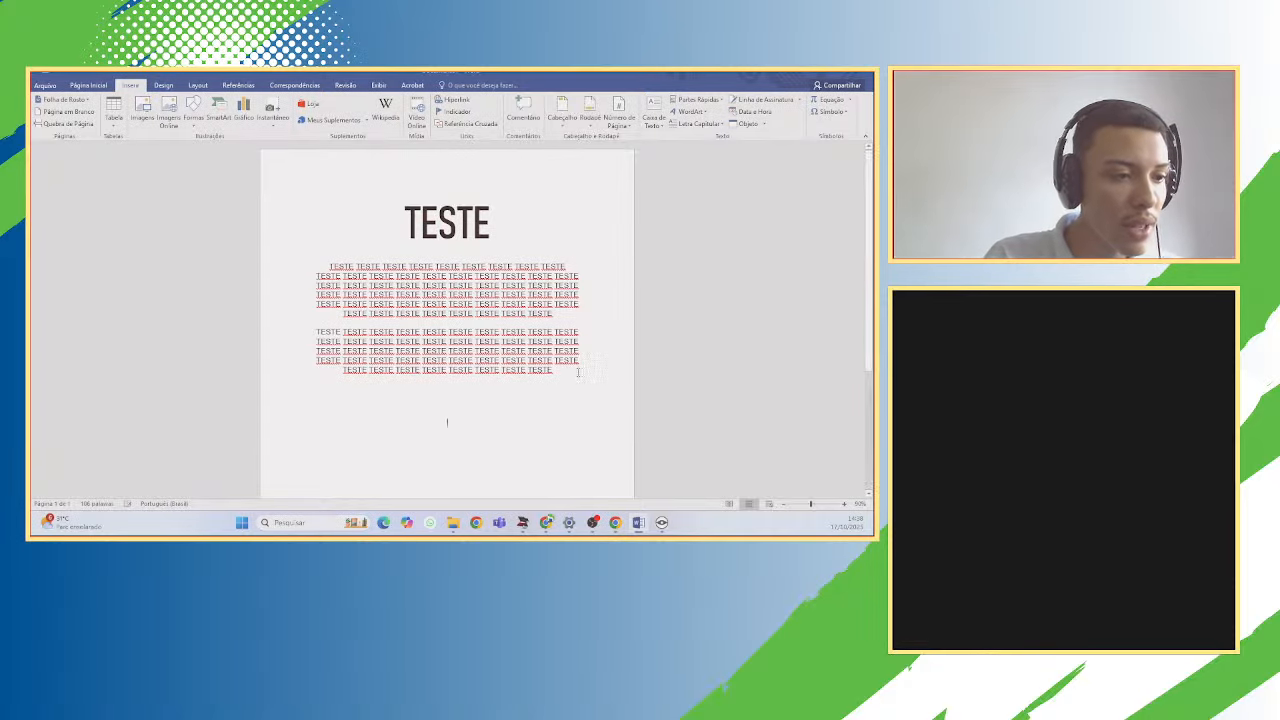
pyautogui.moveTo(592, 366); pyautogui.dragTo(332, 264)
pyautogui.press('BackSpace')
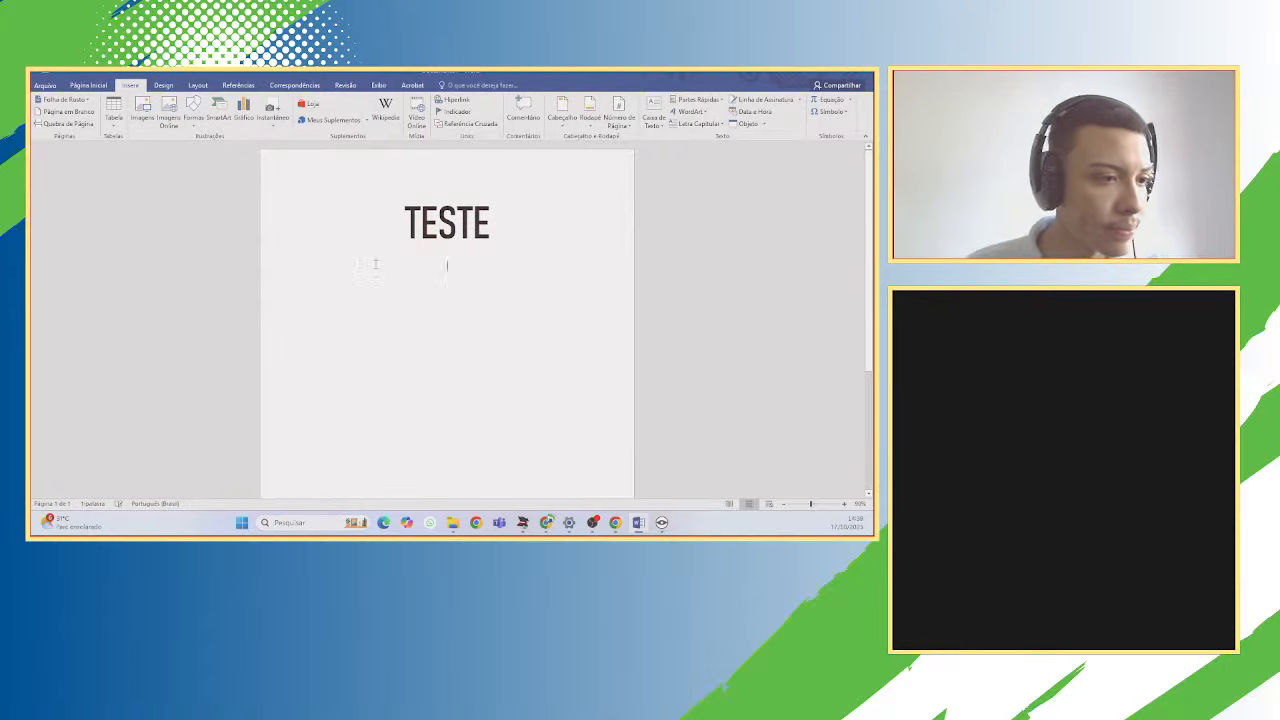
pyautogui.click(93, 87)
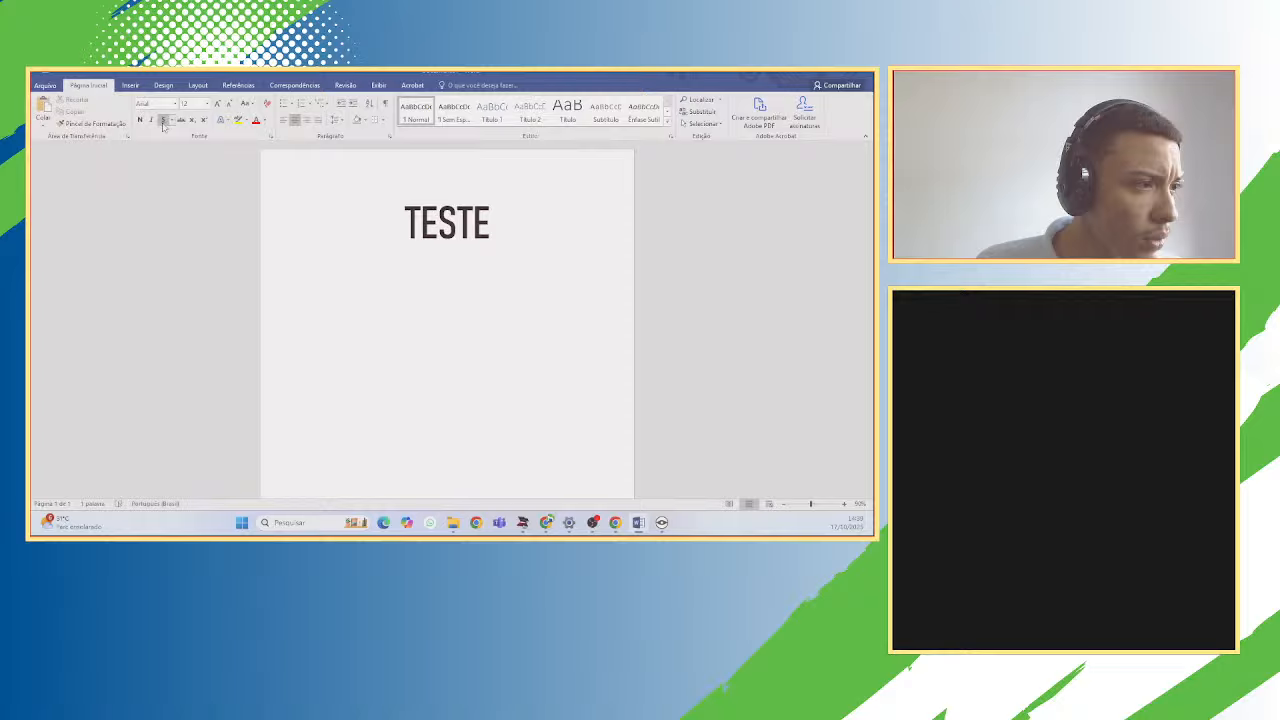
pyautogui.click(284, 119)
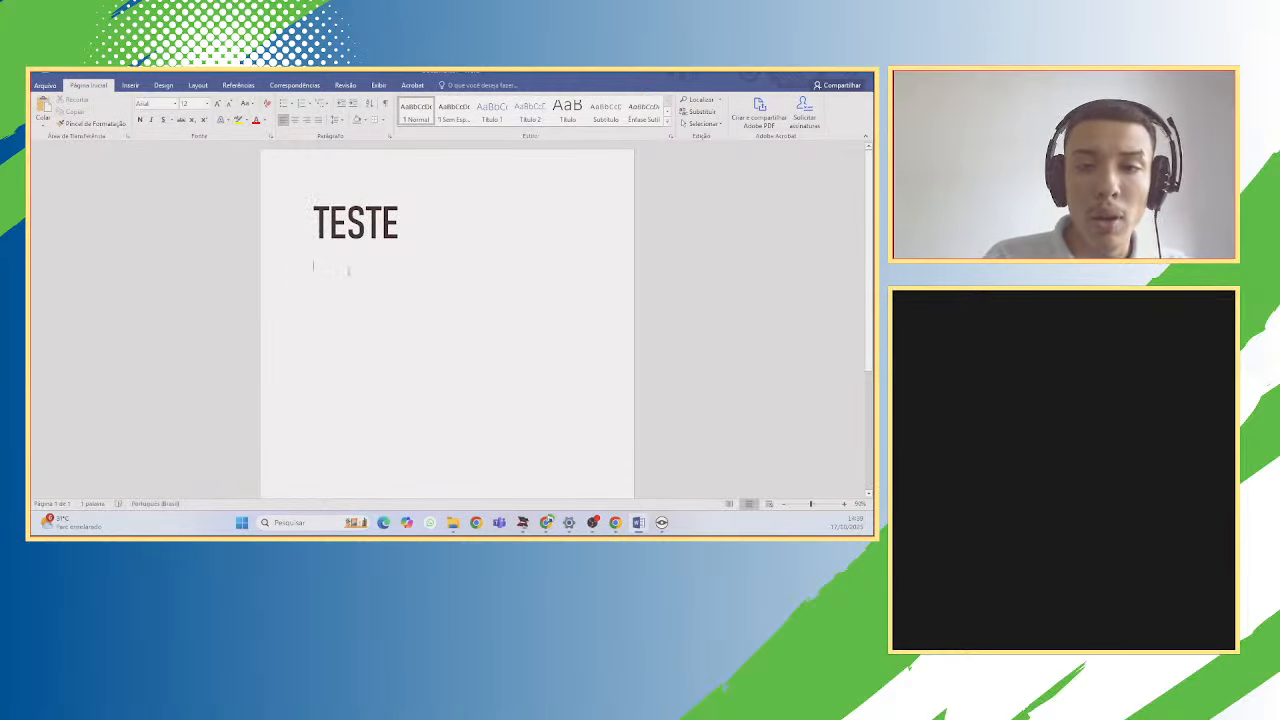
# Type the 'CTRL + Z=' line under TESTE and begin the next line with 'CRTL'.
pyautogui.write('c')
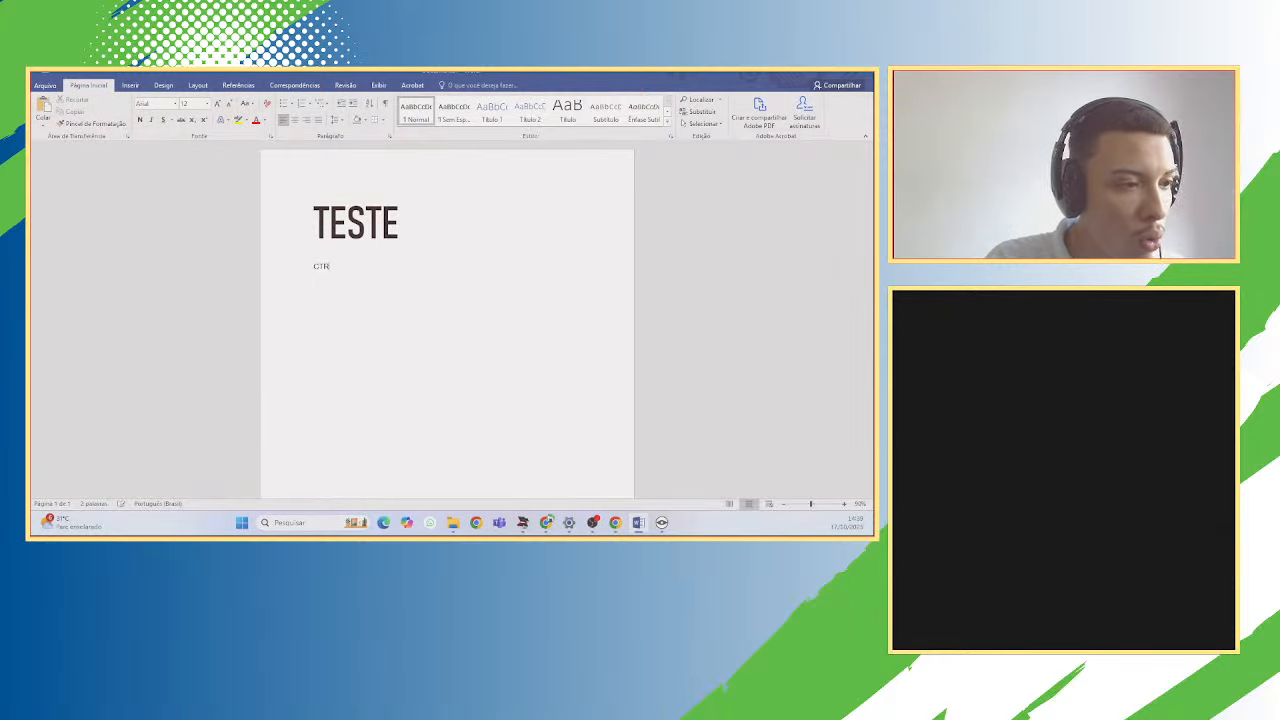
pyautogui.write('TRL')
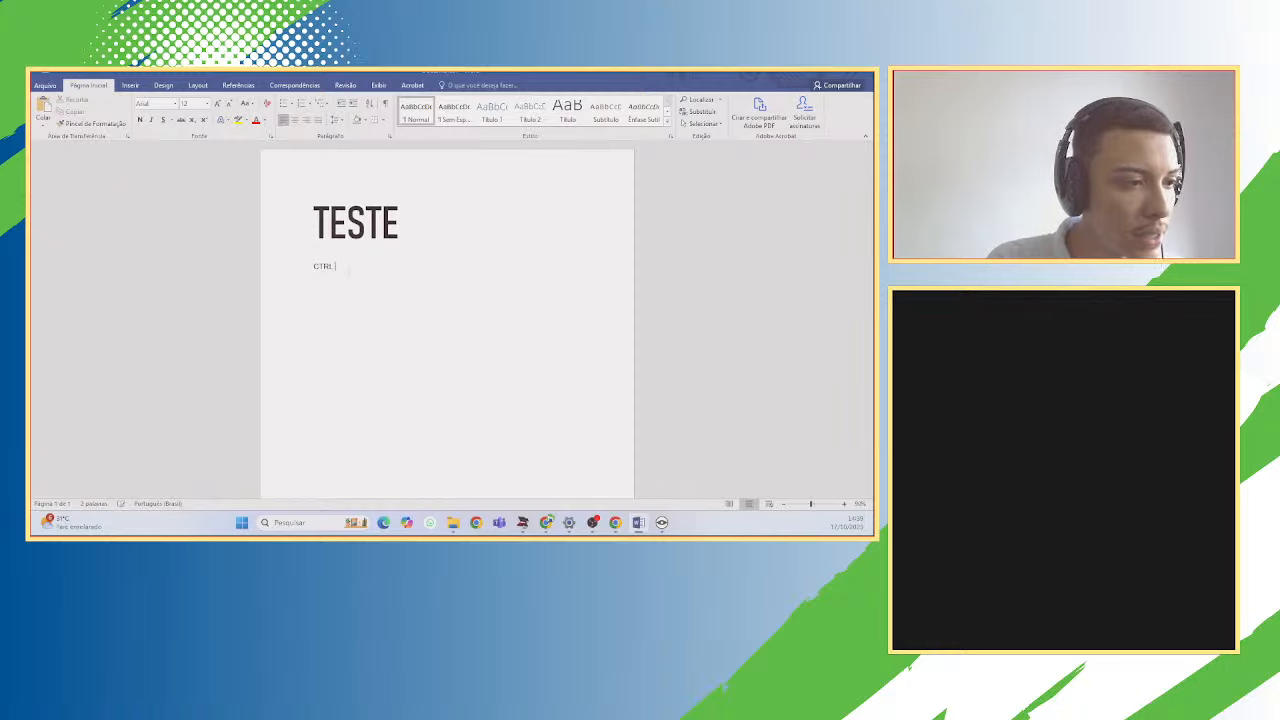
pyautogui.write(' + Z')
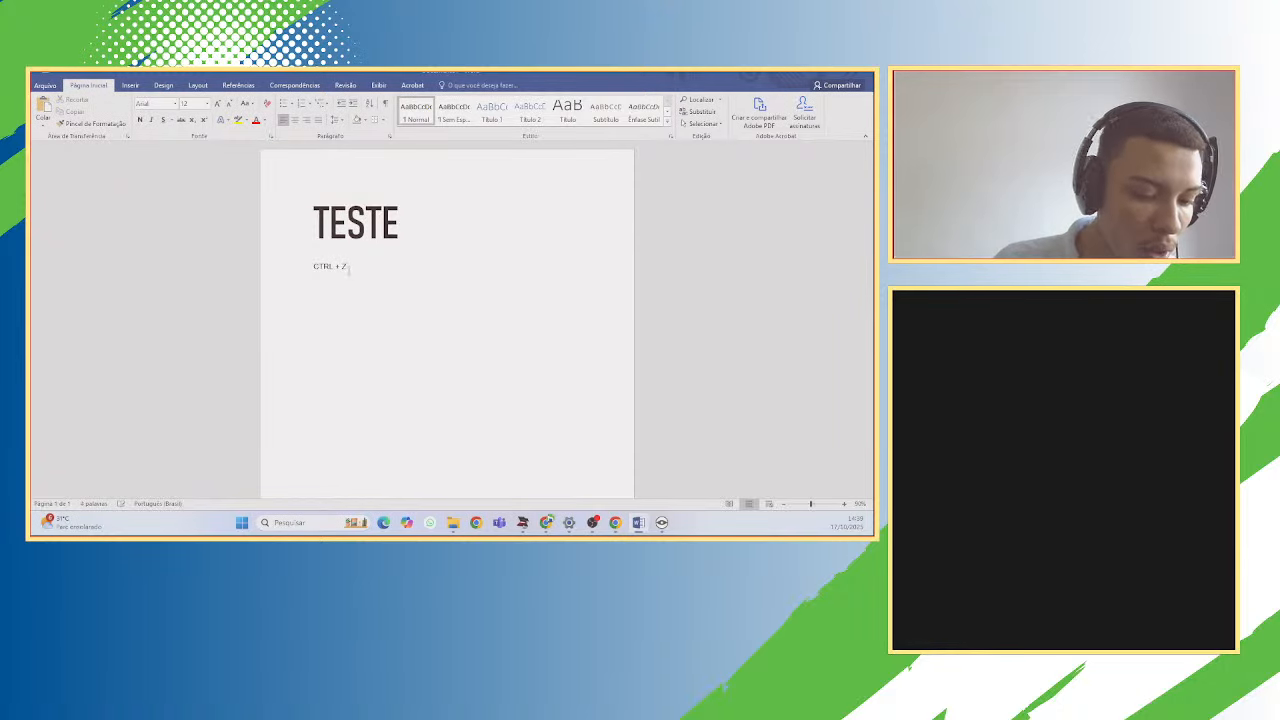
pyautogui.write('+')
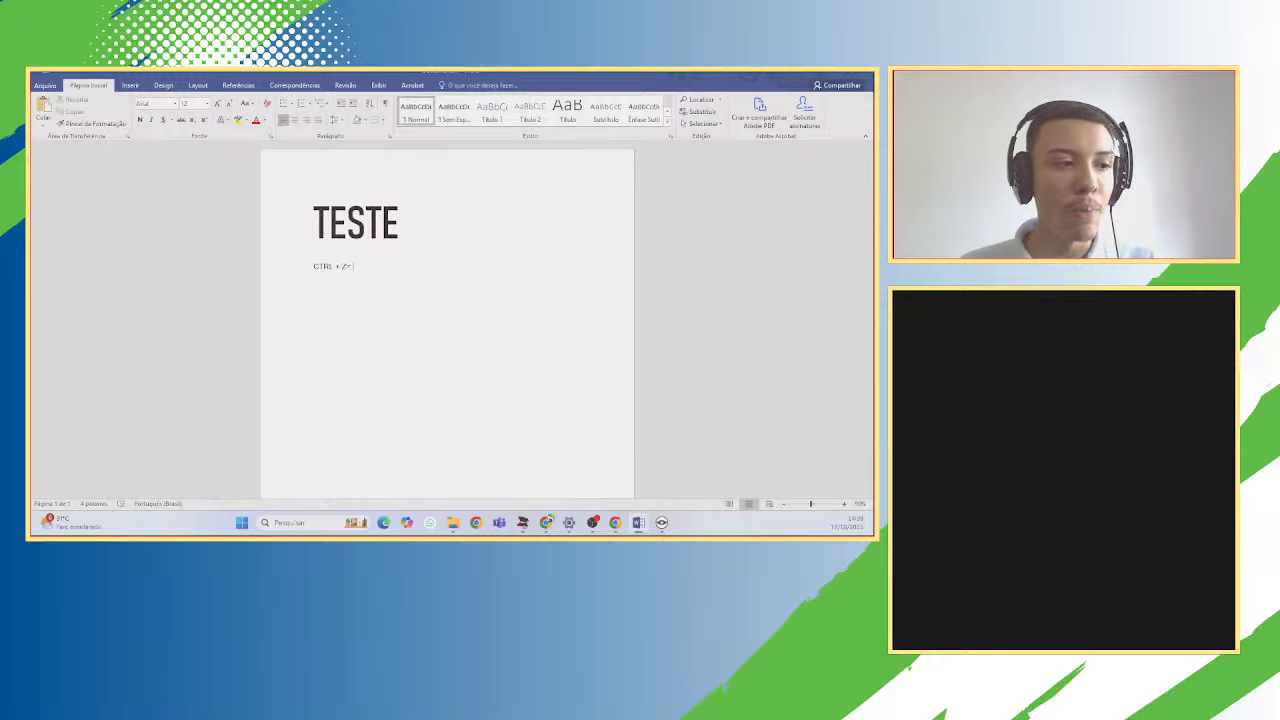
pyautogui.moveTo(364, 270)
pyautogui.mouseDown()
pyautogui.moveTo(312, 268)
pyautogui.moveTo(356, 270)
pyautogui.mouseUp()
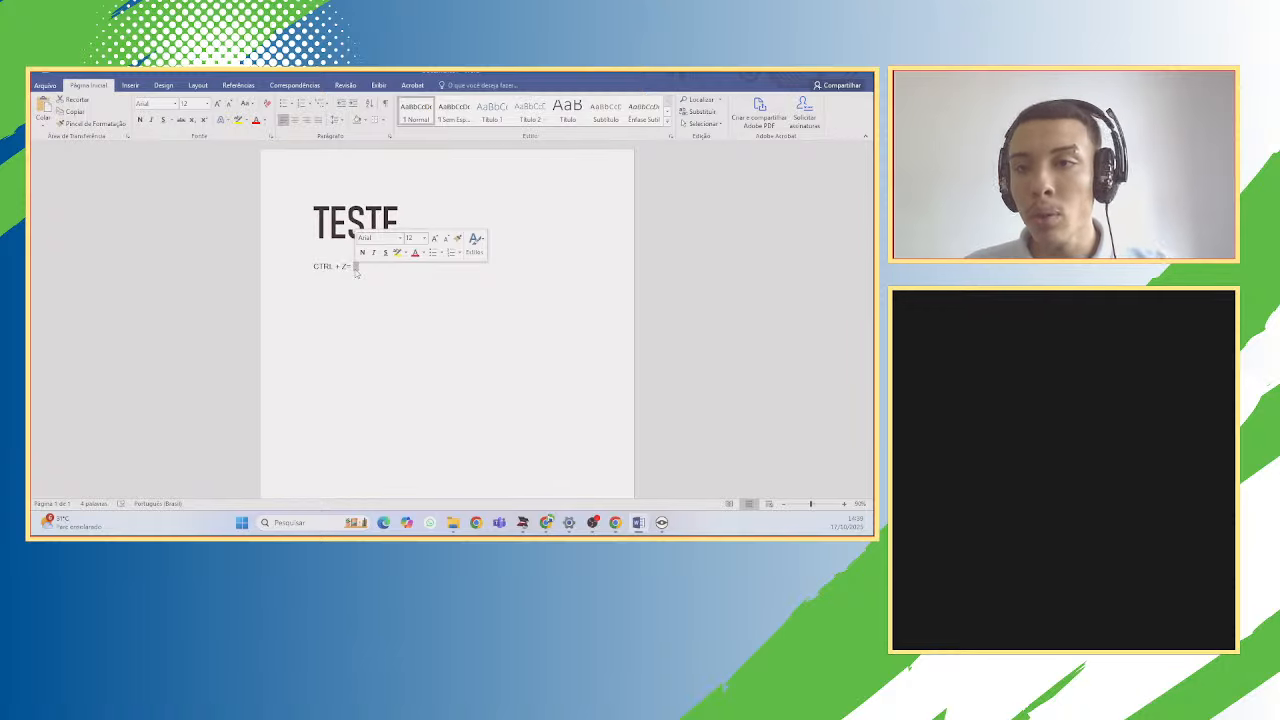
pyautogui.click(356, 270)
pyautogui.doubleClick(356, 268)
pyautogui.press('Return')
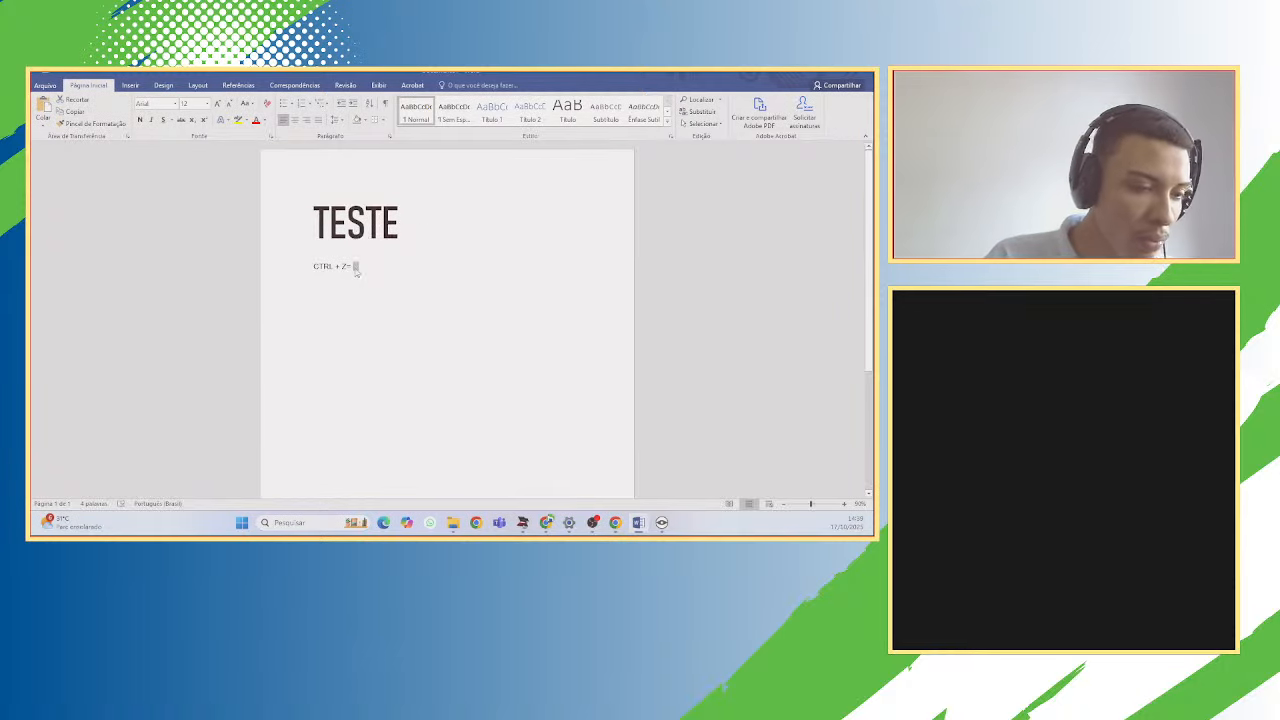
pyautogui.write('C')
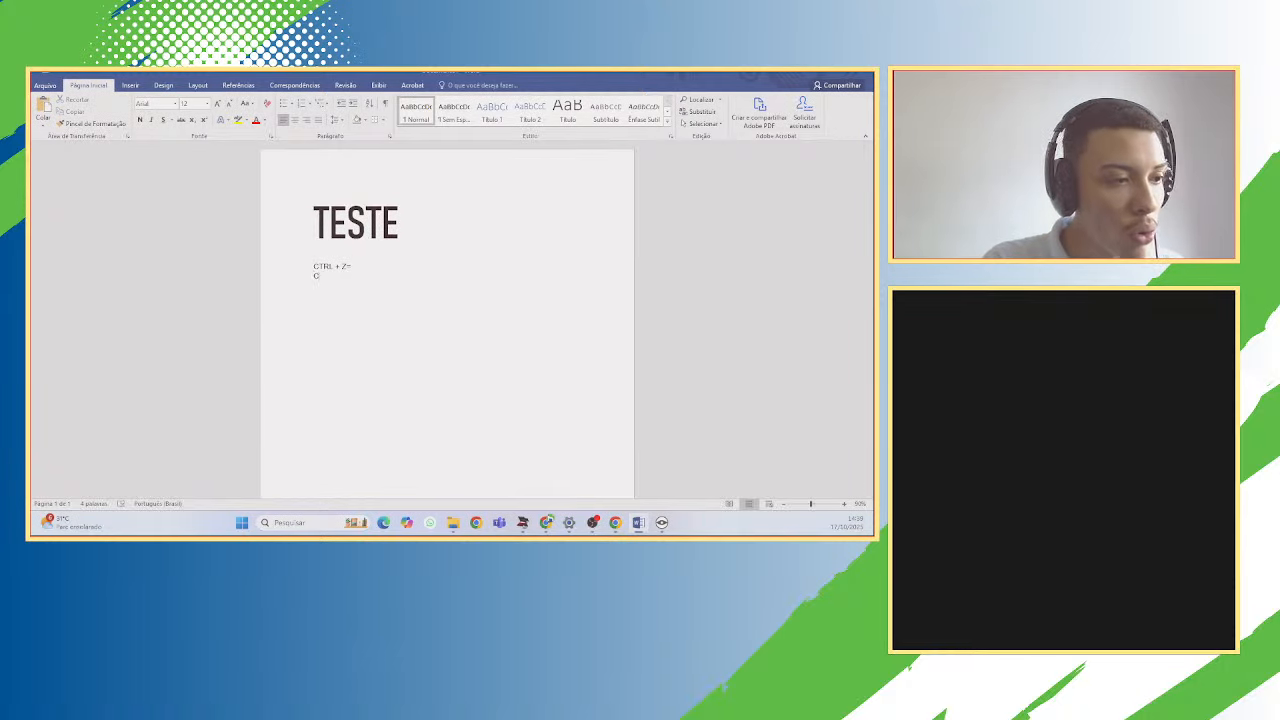
pyautogui.write('RT')
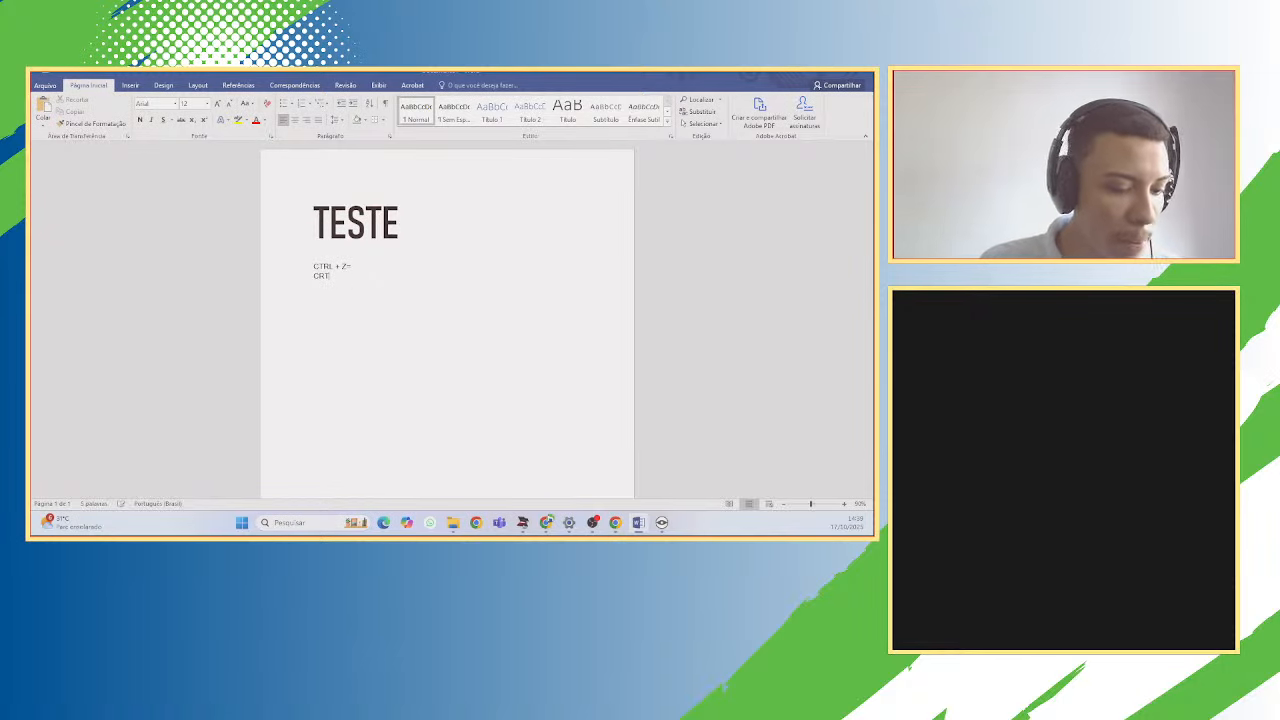
pyautogui.write('L + C=')
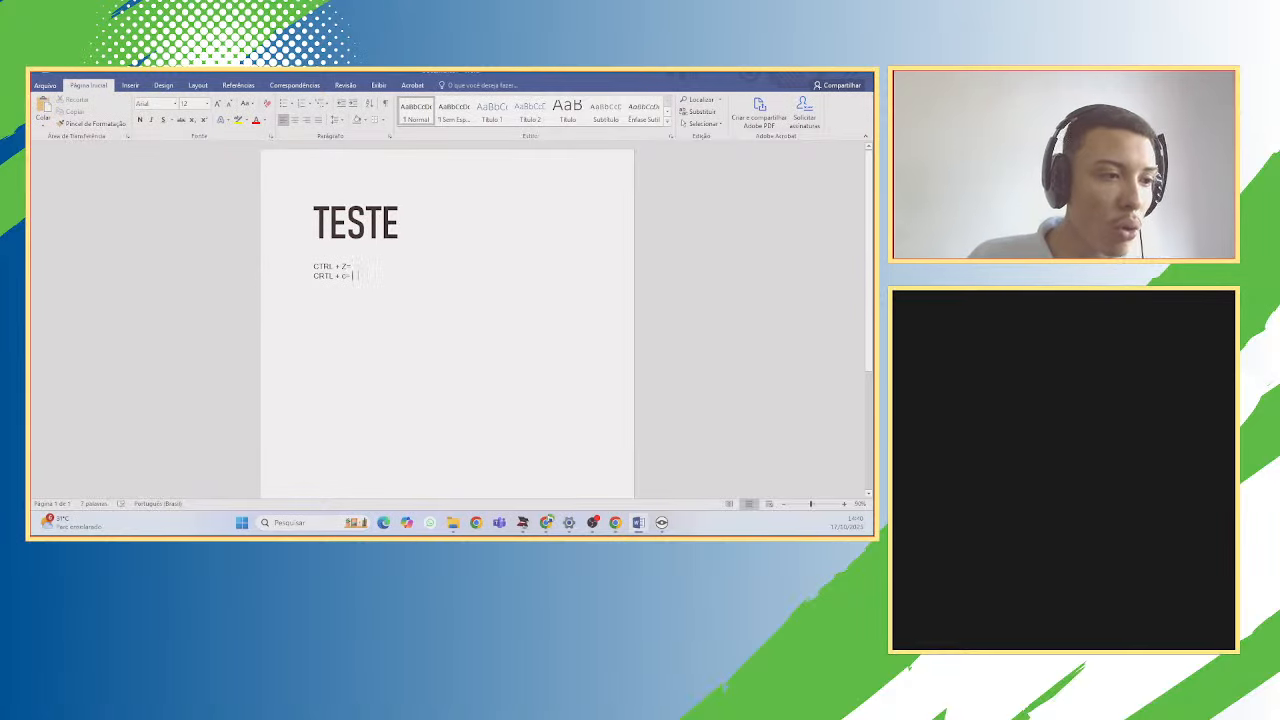
# Type 'CRTL + V=' as the third shortcut line.
pyautogui.moveTo(363, 268); pyautogui.dragTo(312, 266)
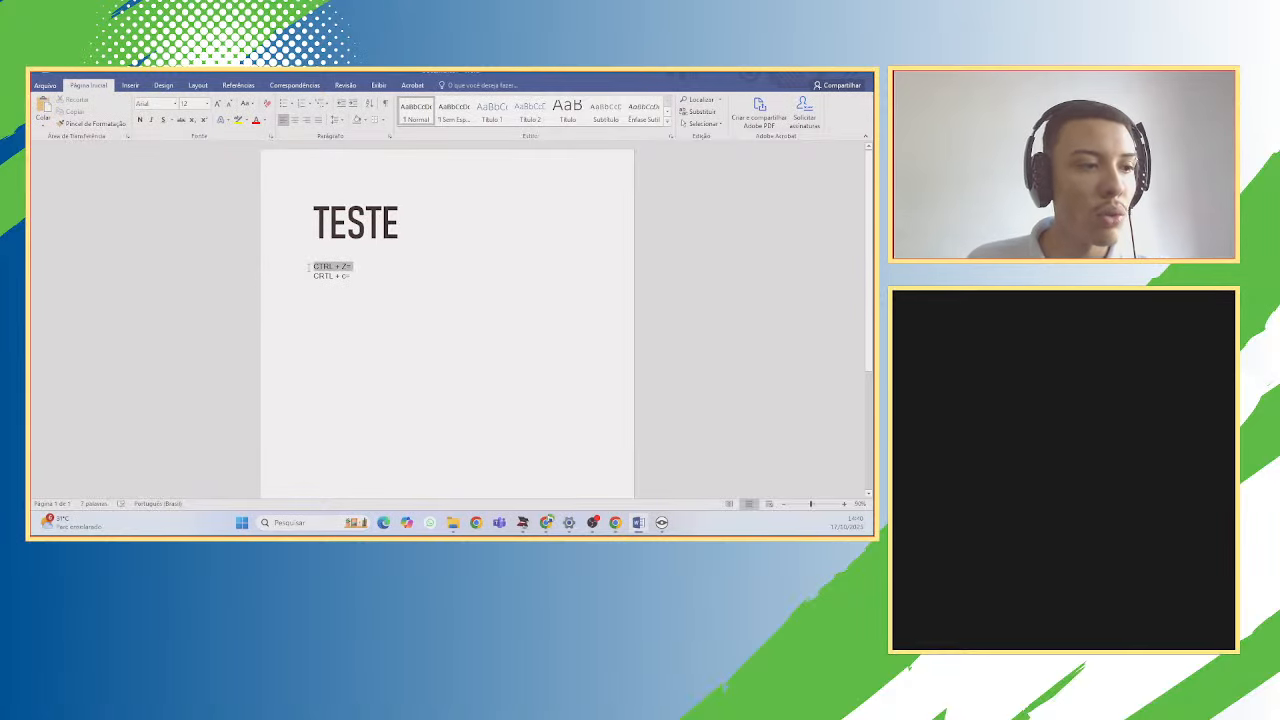
pyautogui.click(391, 274)
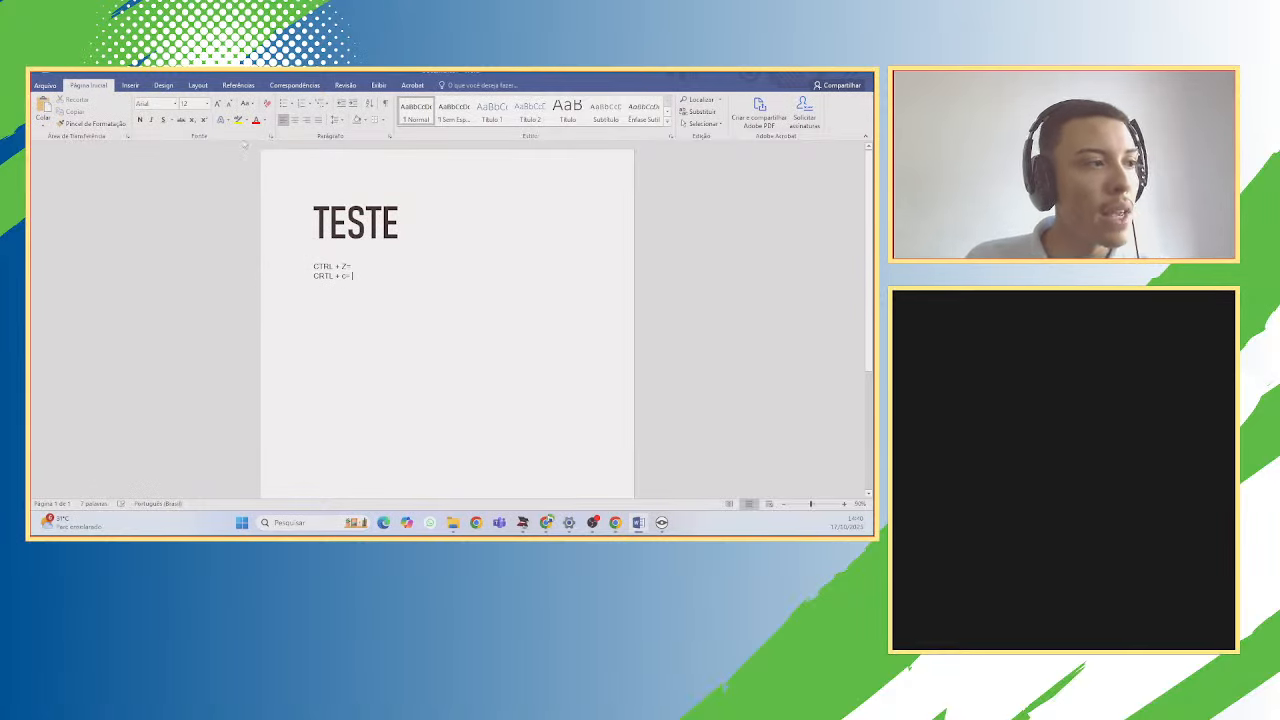
pyautogui.click(268, 257)
pyautogui.click(367, 283)
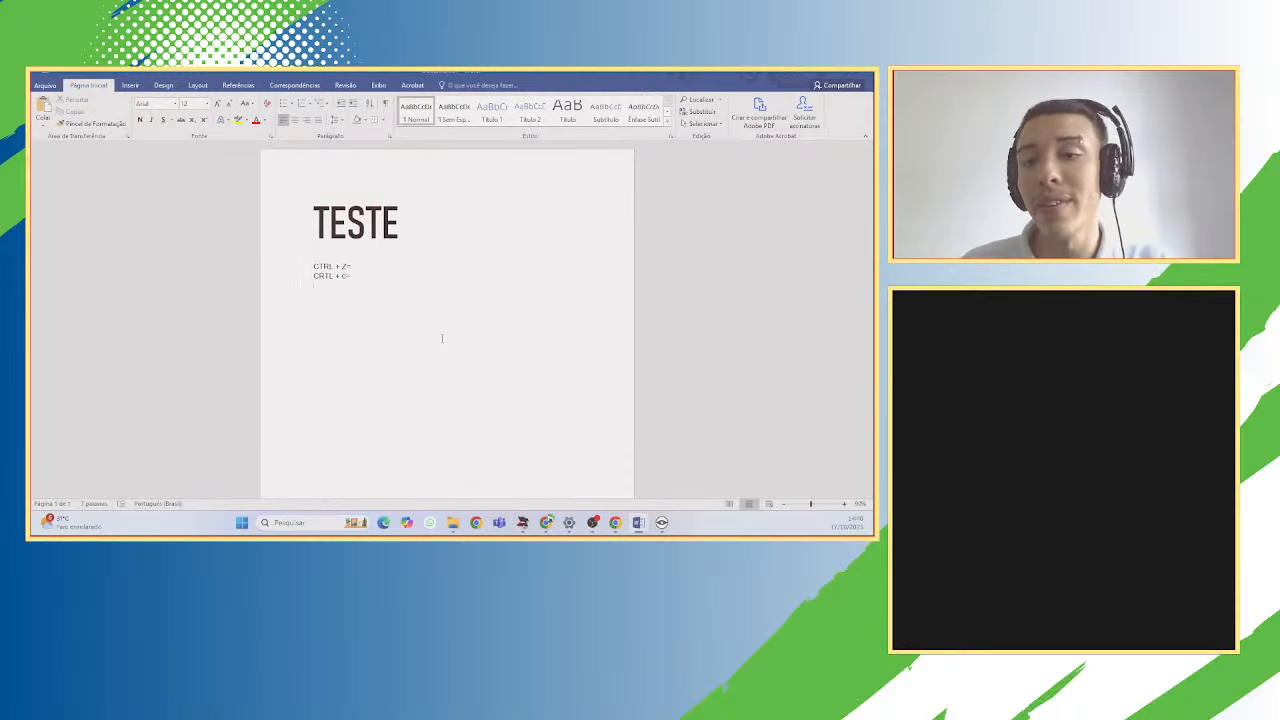
pyautogui.write('CRT')
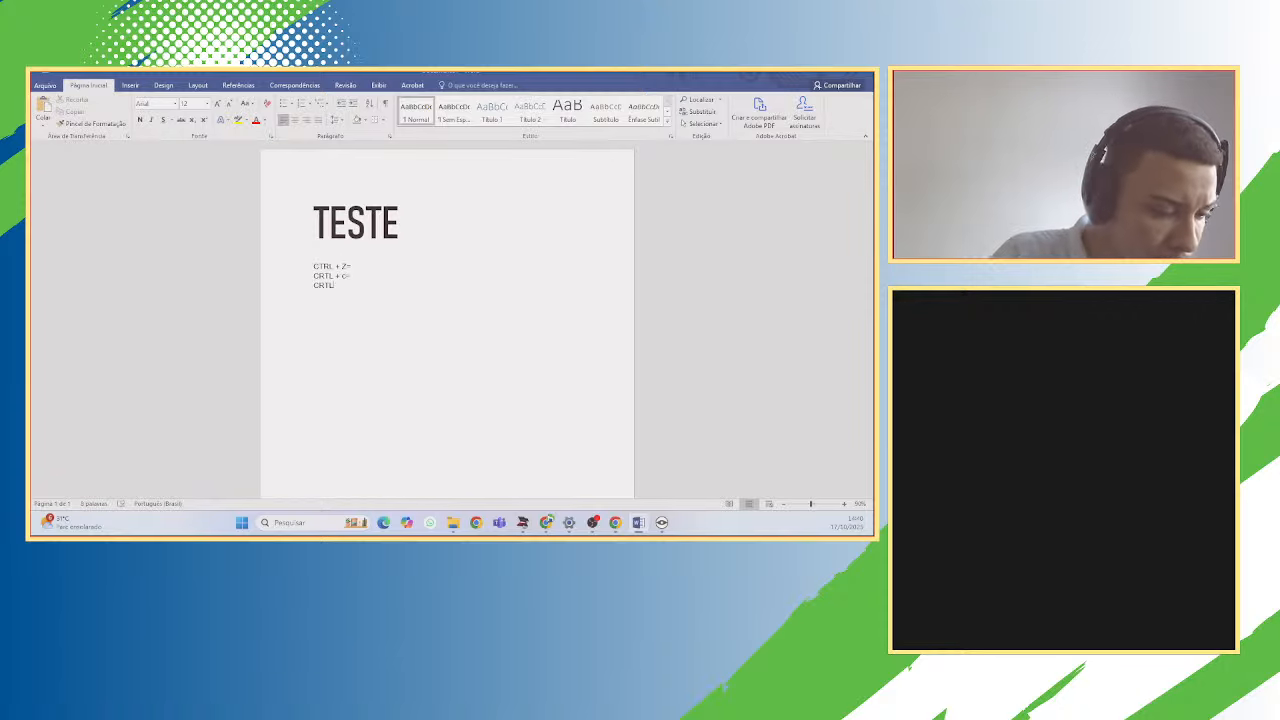
pyautogui.write('L')
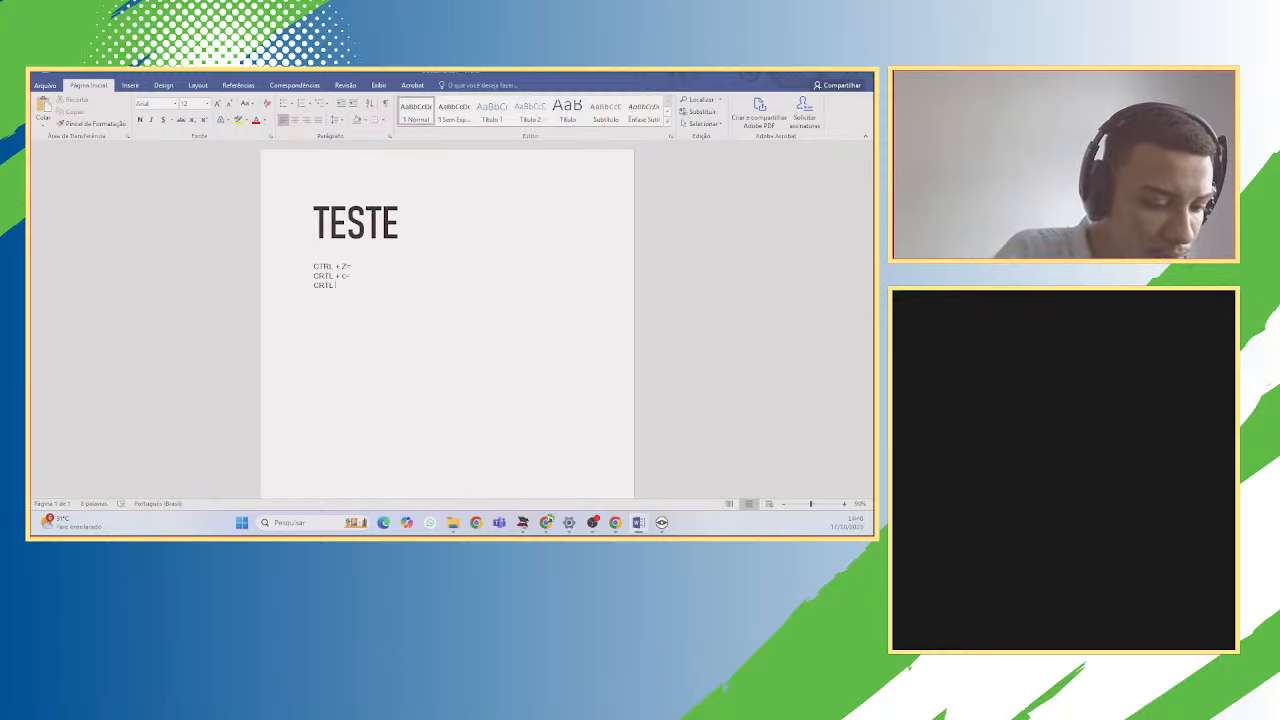
pyautogui.write(' + ')
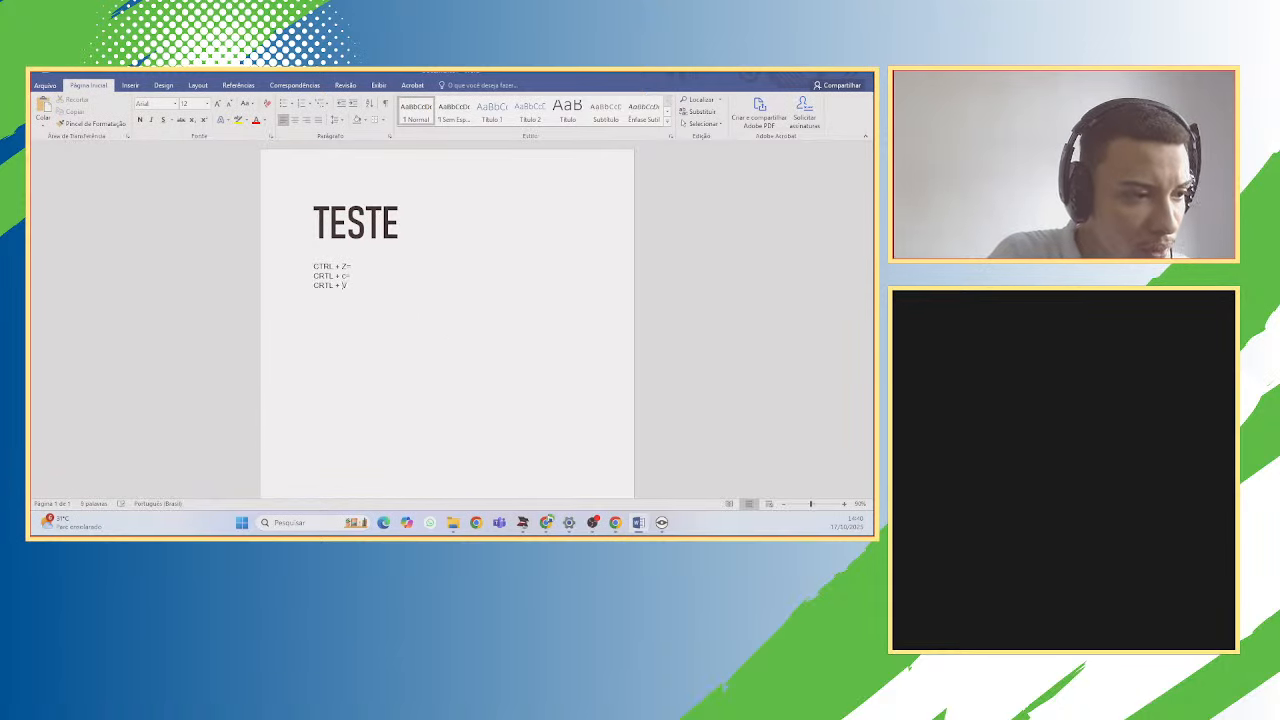
pyautogui.write('V=')
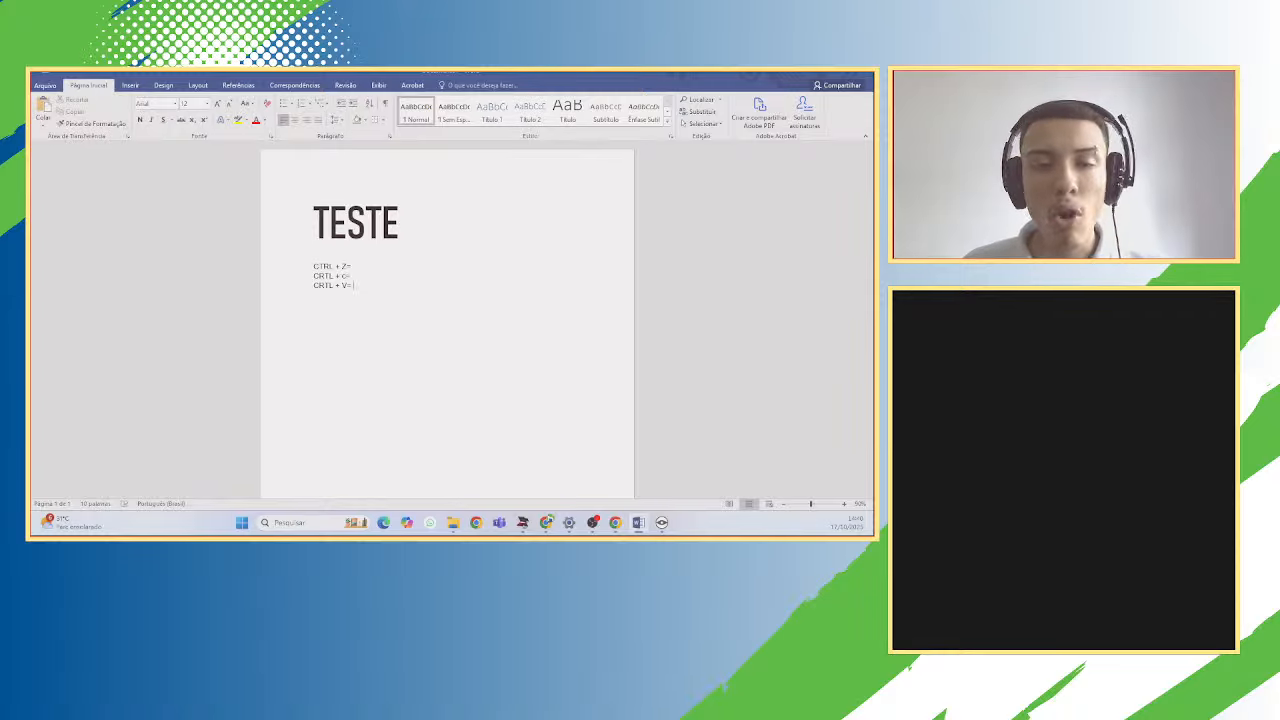
# Copy 'CRTL + c=', paste it after 'CRTL + V=', then undo the paste.
pyautogui.moveTo(268, 286); pyautogui.dragTo(268, 276)
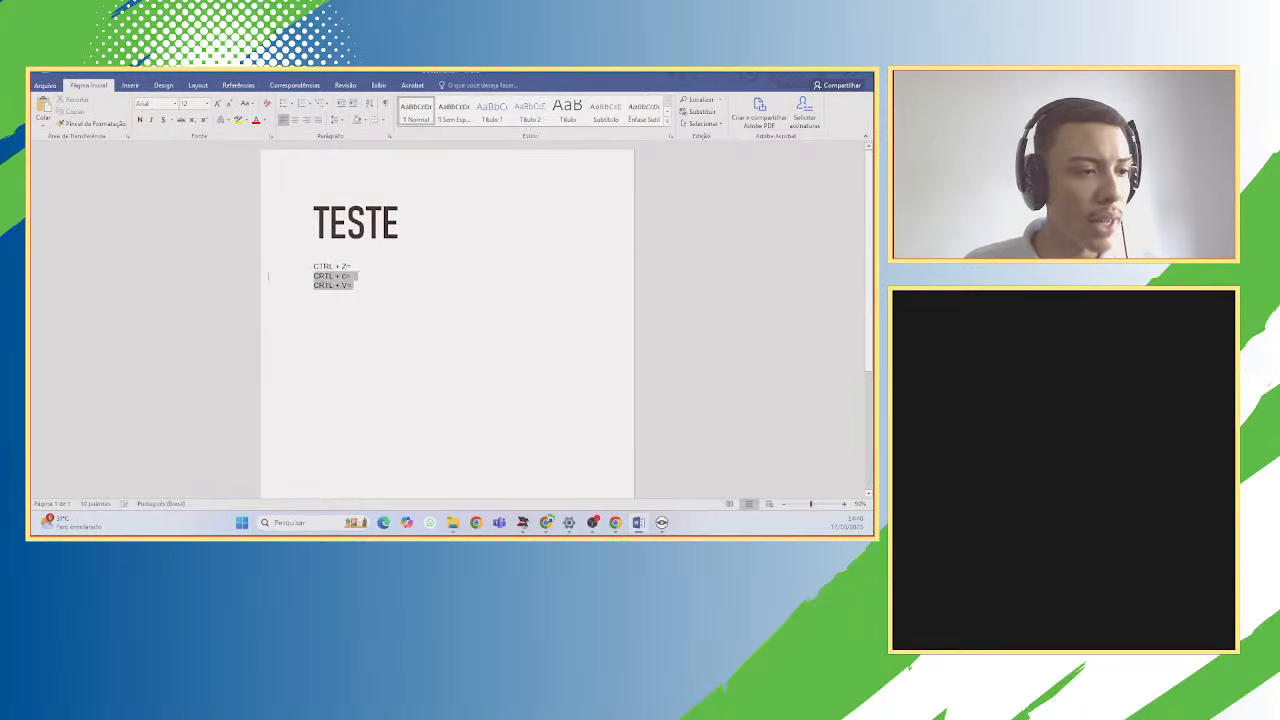
pyautogui.click(354, 276)
pyautogui.moveTo(354, 276); pyautogui.dragTo(313, 277)
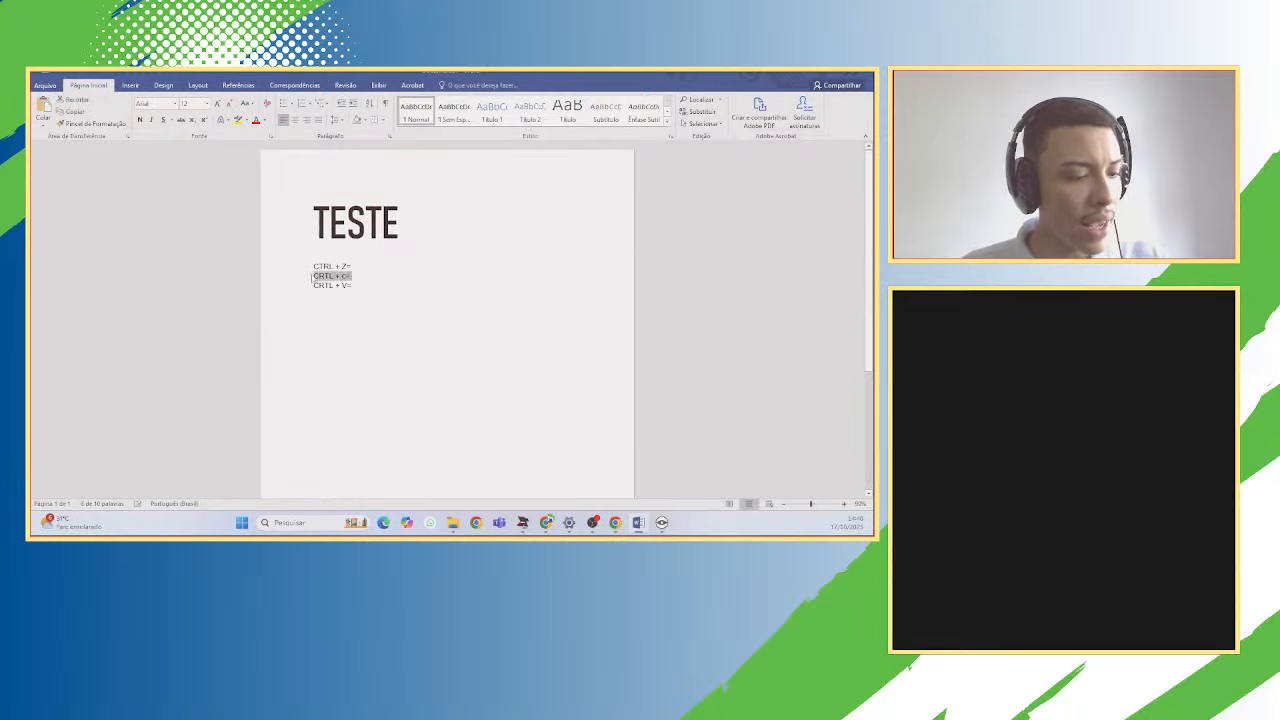
pyautogui.hotkey('ctrl', 'c')
pyautogui.click(355, 285)
pyautogui.hotkey('ctrl', 'v')
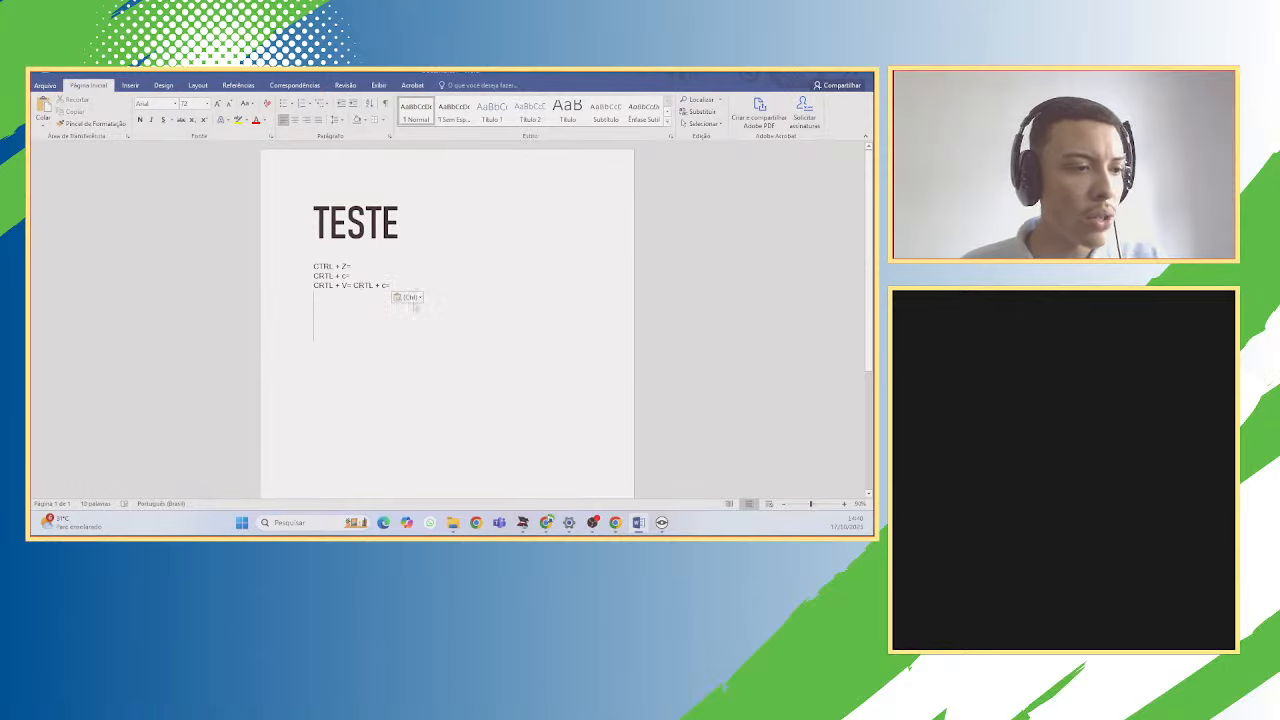
pyautogui.click(410, 299)
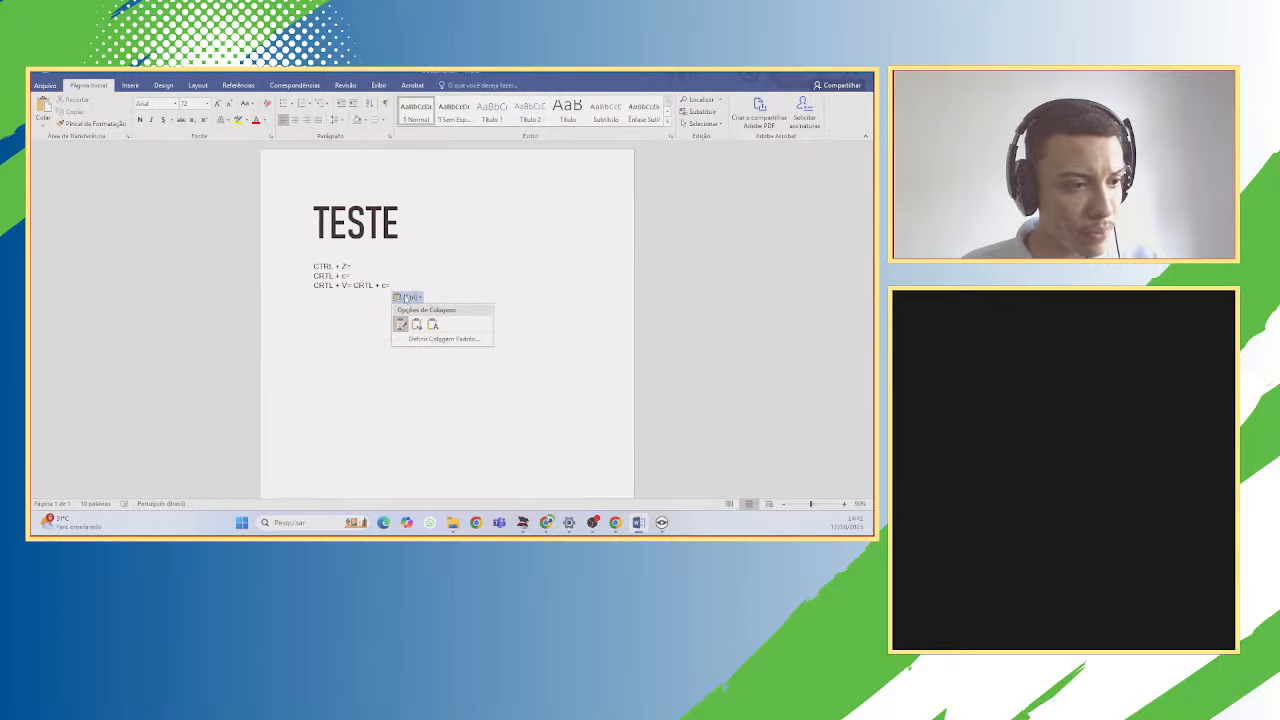
pyautogui.press('Escape')
pyautogui.hotkey('ctrl', 'z')
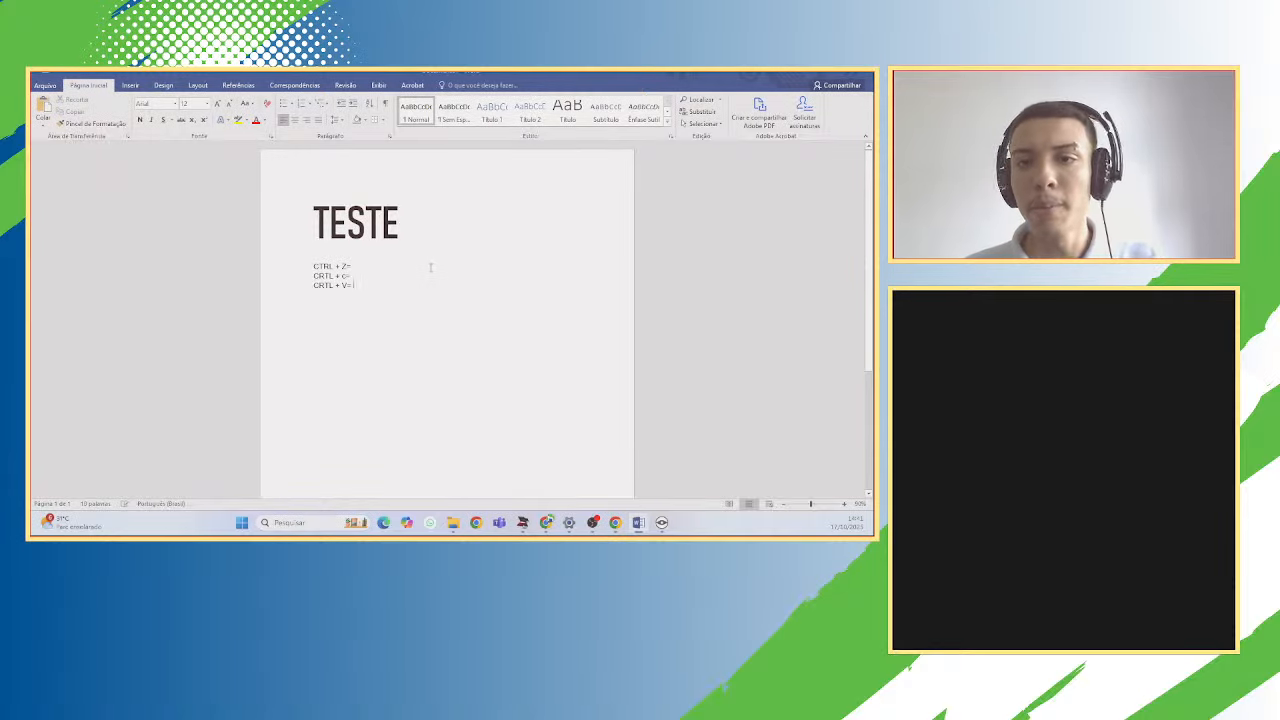
# Set the font size to 12 on the empty line below the list.
pyautogui.click(352, 296)
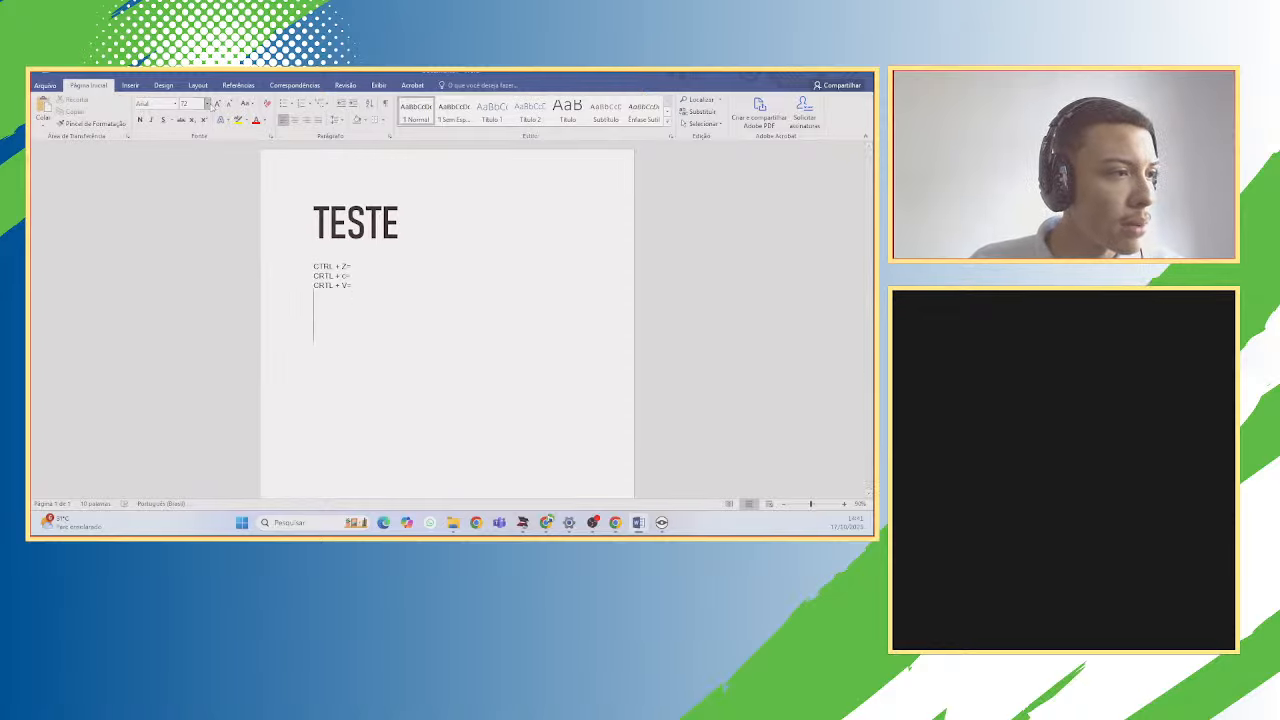
pyautogui.click(207, 104)
pyautogui.click(194, 156)
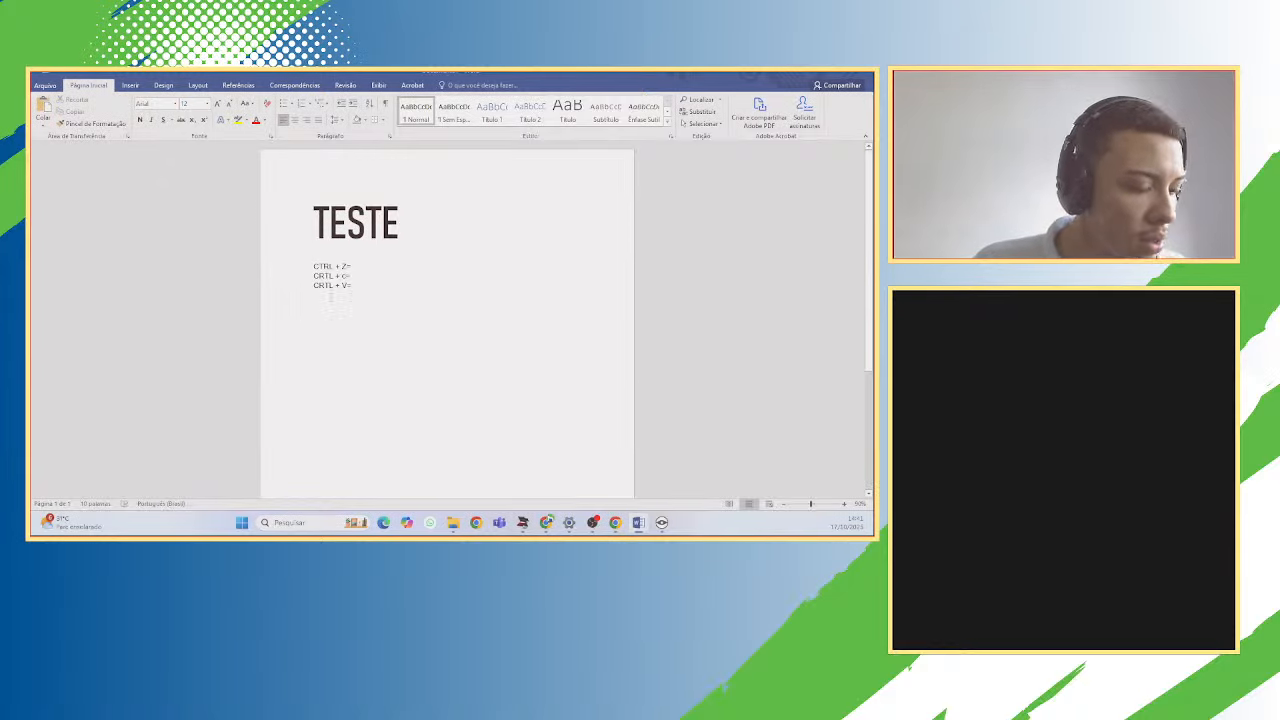
# Type 'CRTL + x=' as the fourth line, then cut 'CRTL + c=', paste it after, and undo.
pyautogui.write('CRTL')
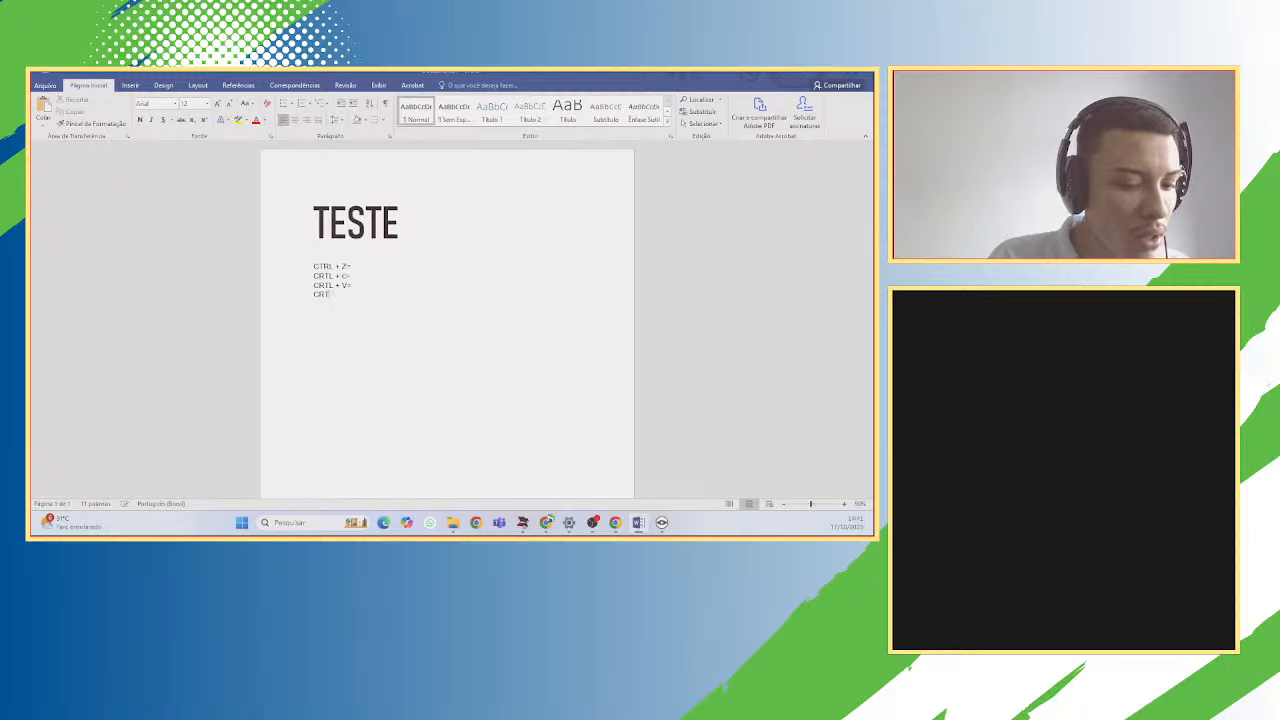
pyautogui.write(' + ')
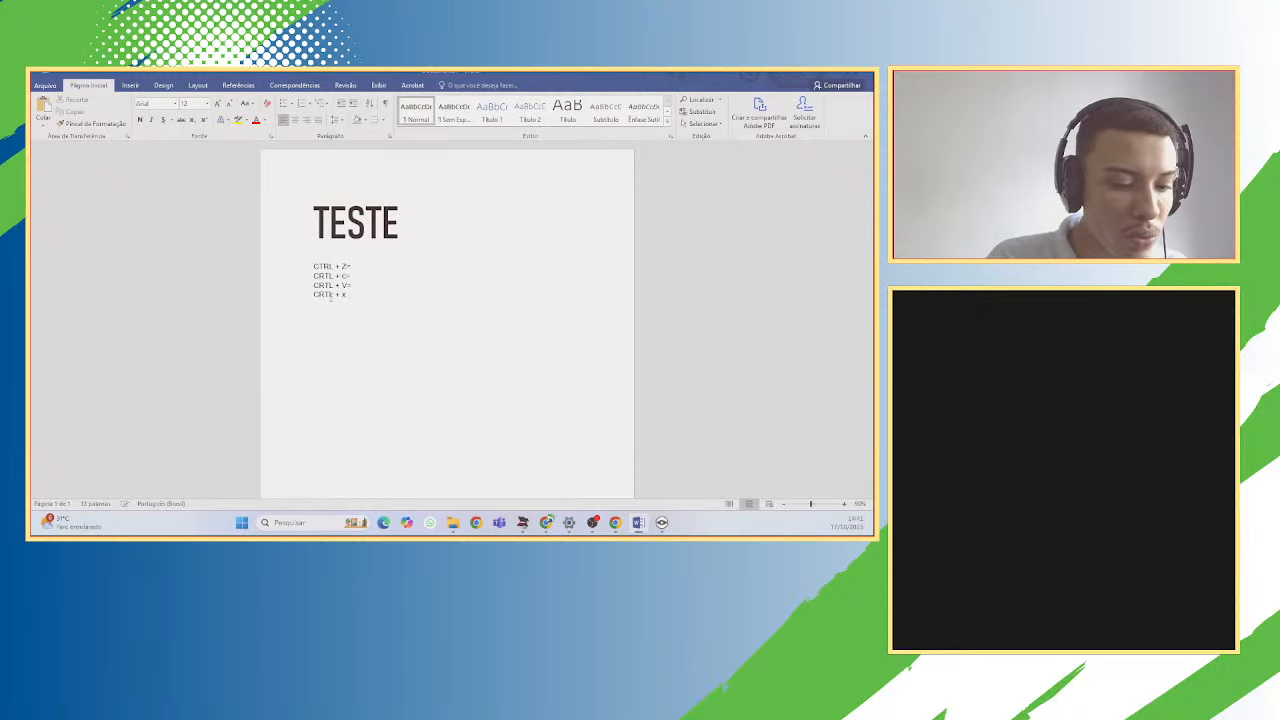
pyautogui.write('x=')
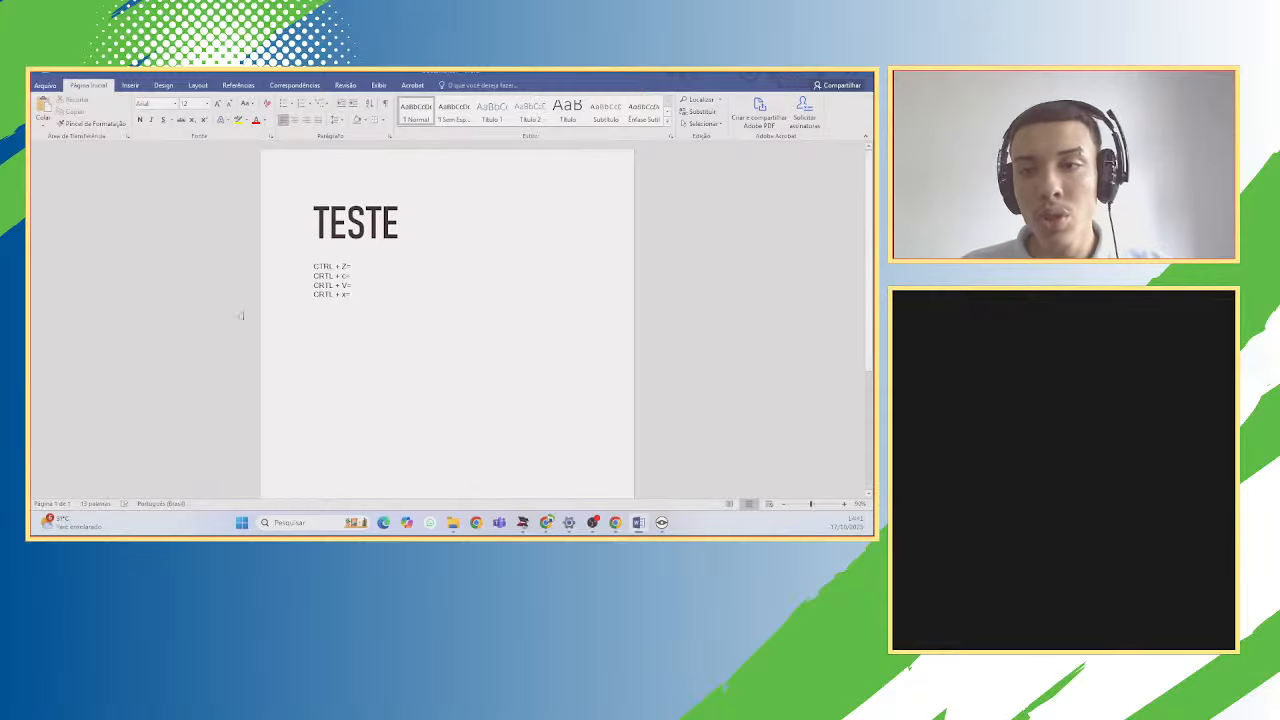
pyautogui.moveTo(365, 276); pyautogui.dragTo(295, 274)
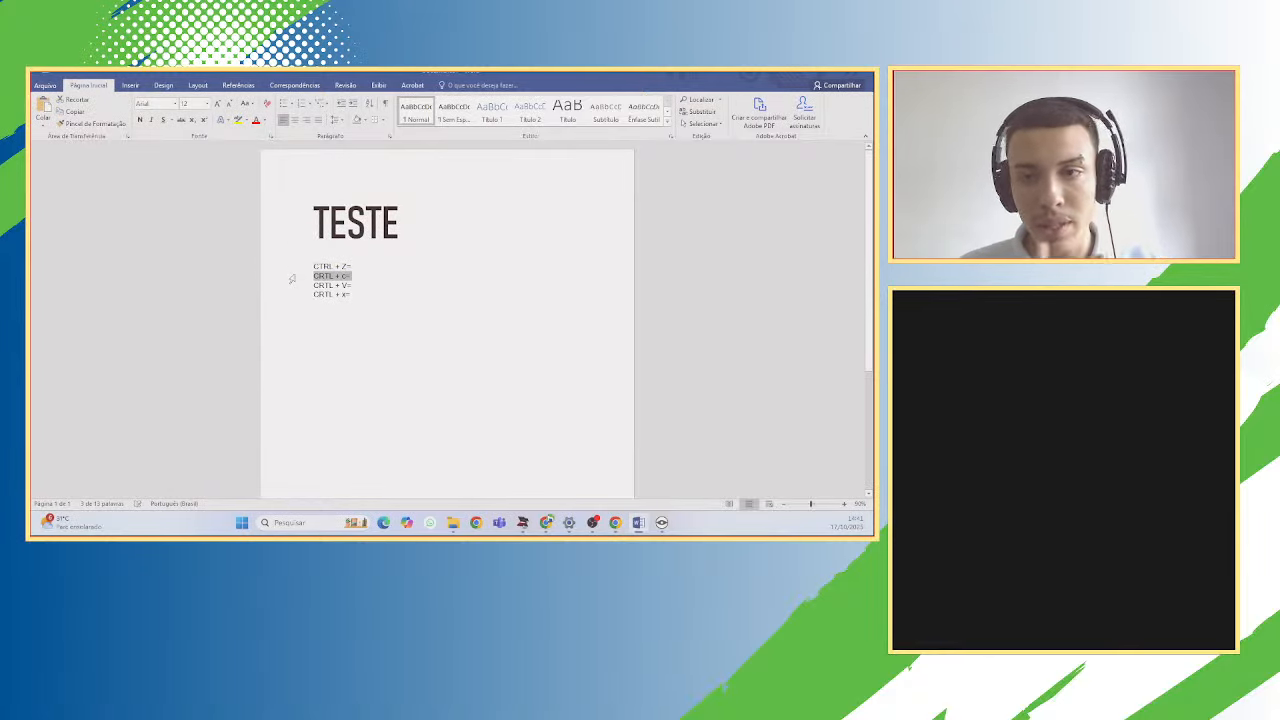
pyautogui.hotkey('ctrl', 'x')
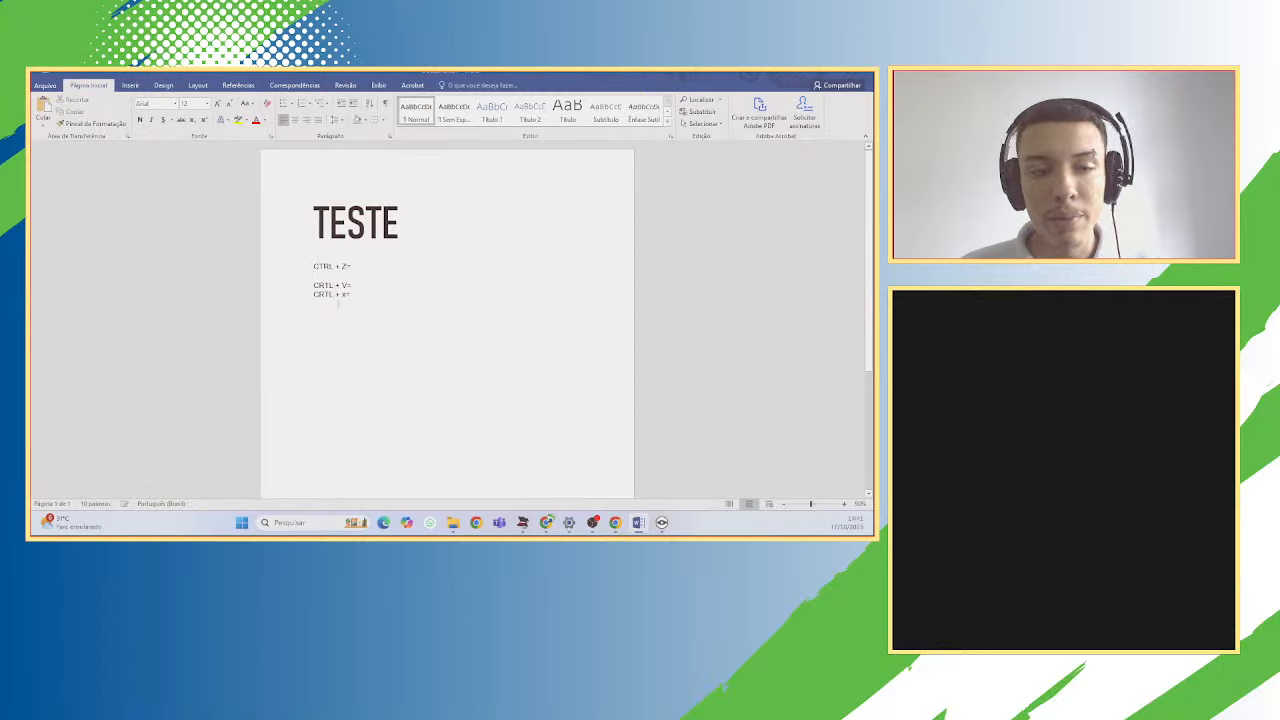
pyautogui.click(376, 300)
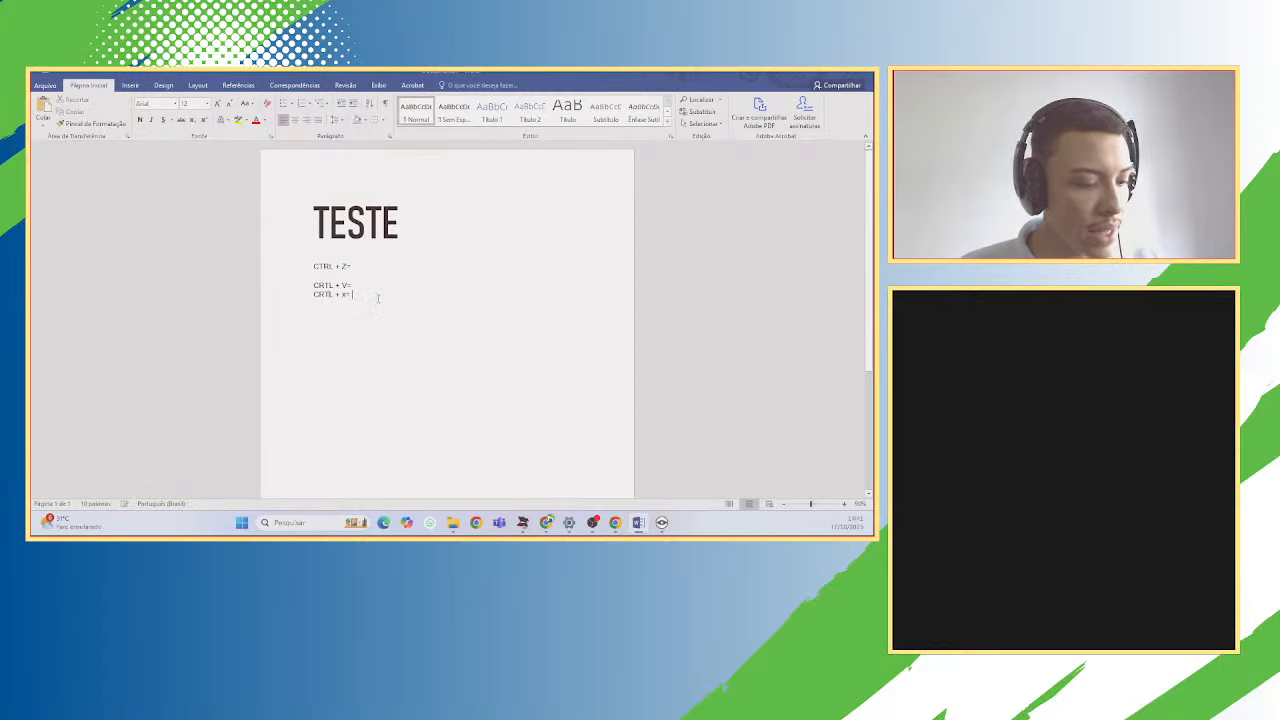
pyautogui.hotkey('ctrl', 'v')
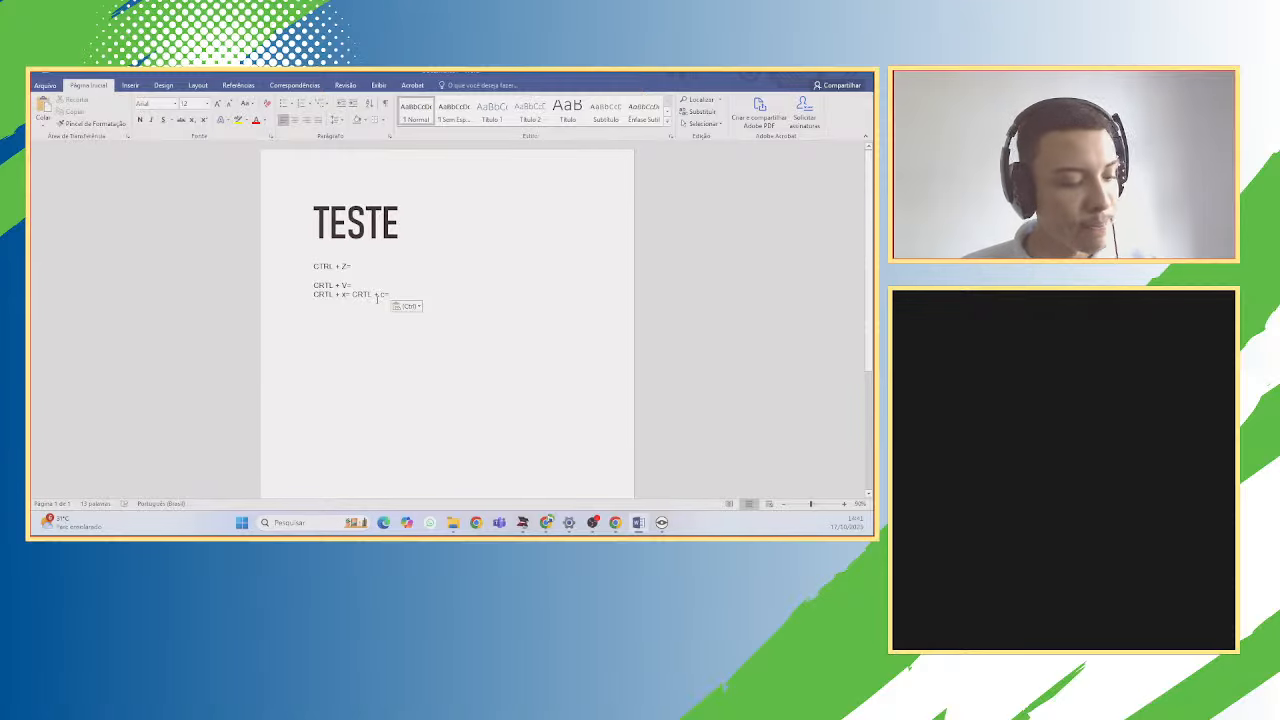
pyautogui.hotkey('ctrl', 'z')
pyautogui.hotkey('ctrl', 'z')
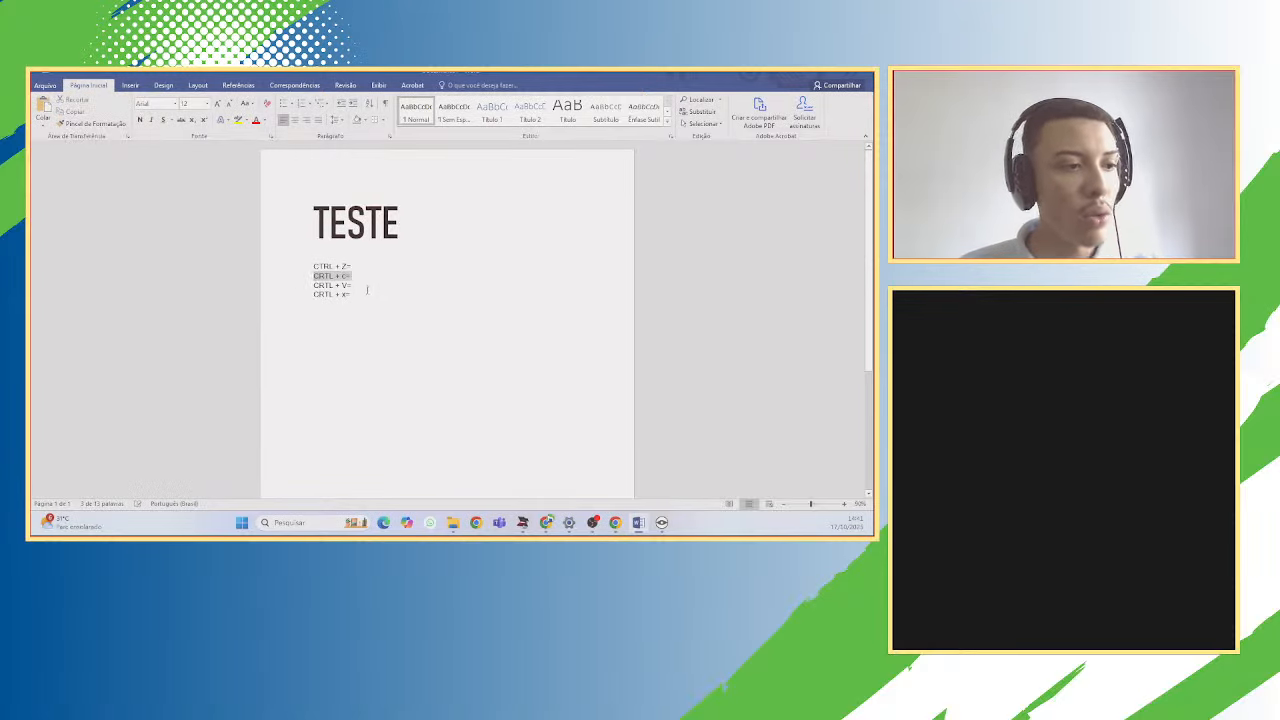
# Paste 'CRTL + c=' at the end of line 2 as a trial, then undo it.
pyautogui.moveTo(356, 277); pyautogui.dragTo(313, 276)
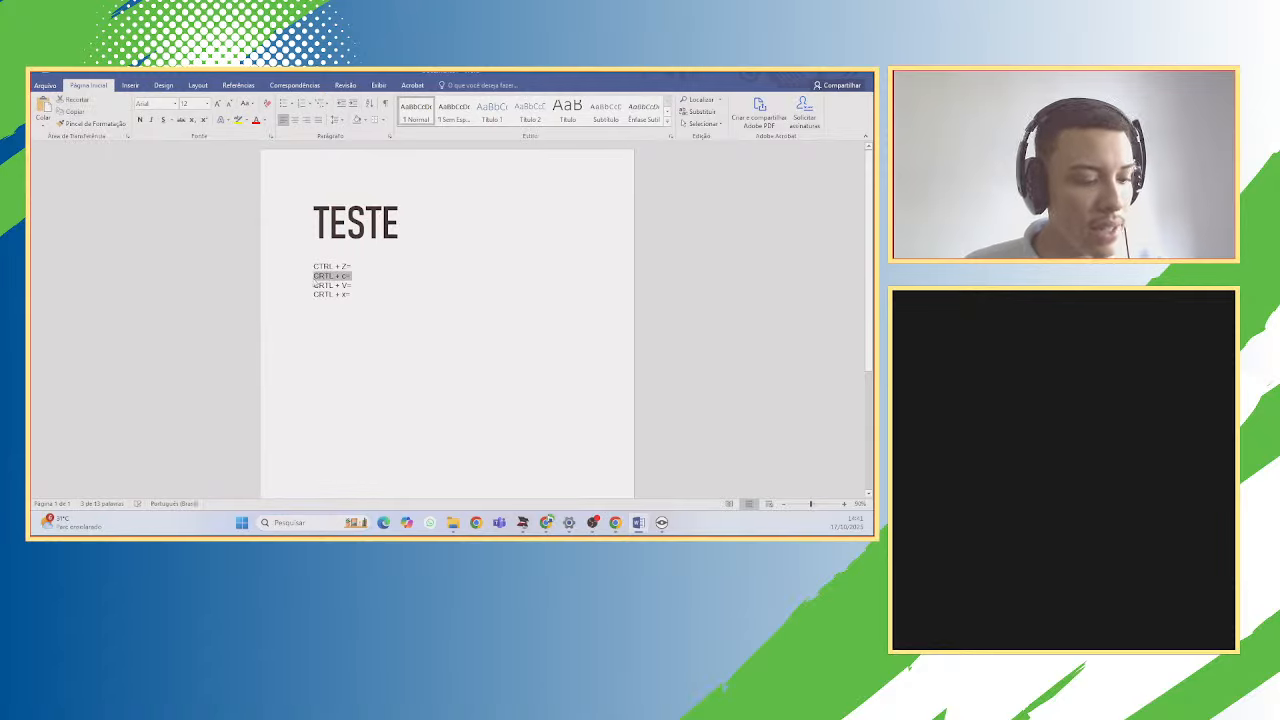
pyautogui.click(364, 279)
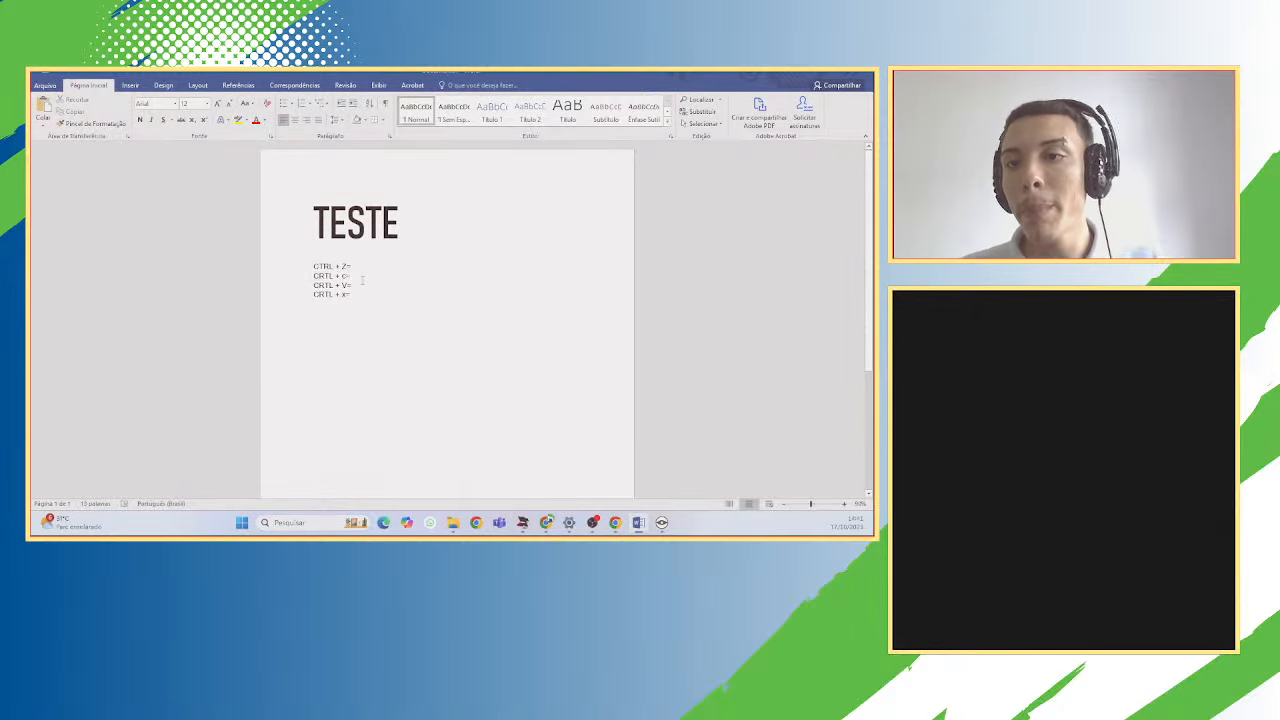
pyautogui.hotkey('ctrl', 'v')
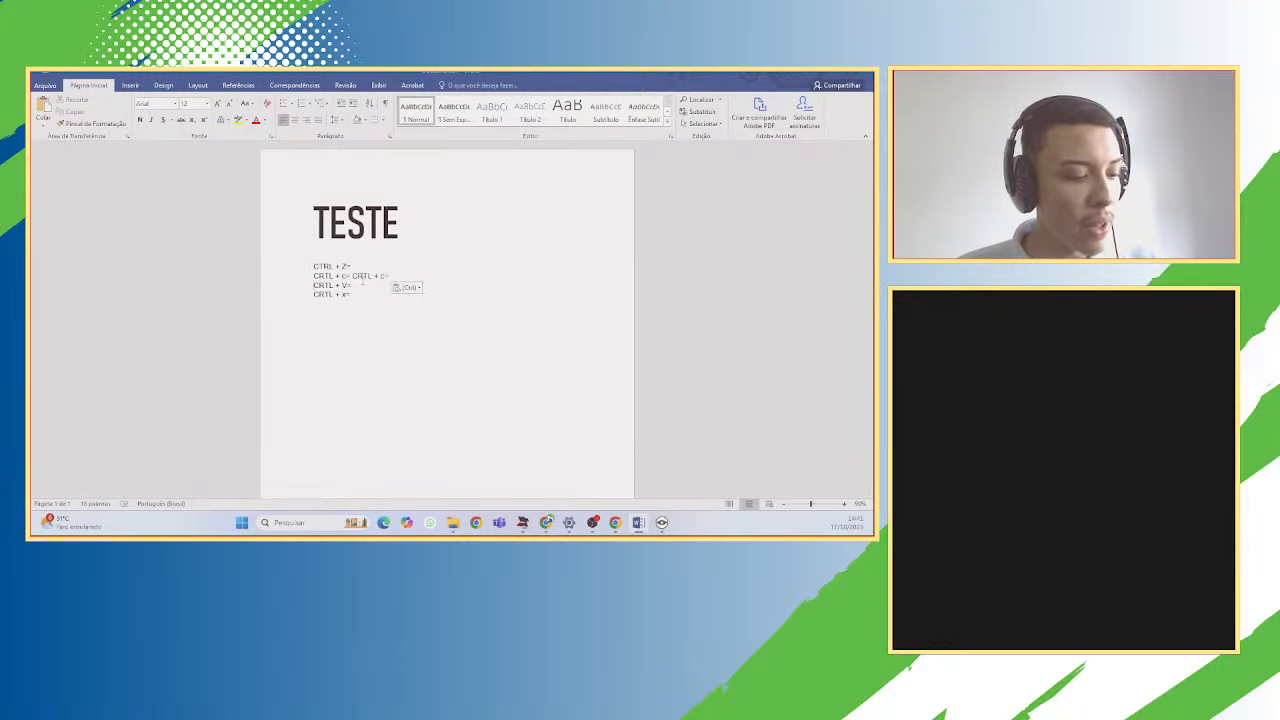
pyautogui.hotkey('ctrl', 'z')
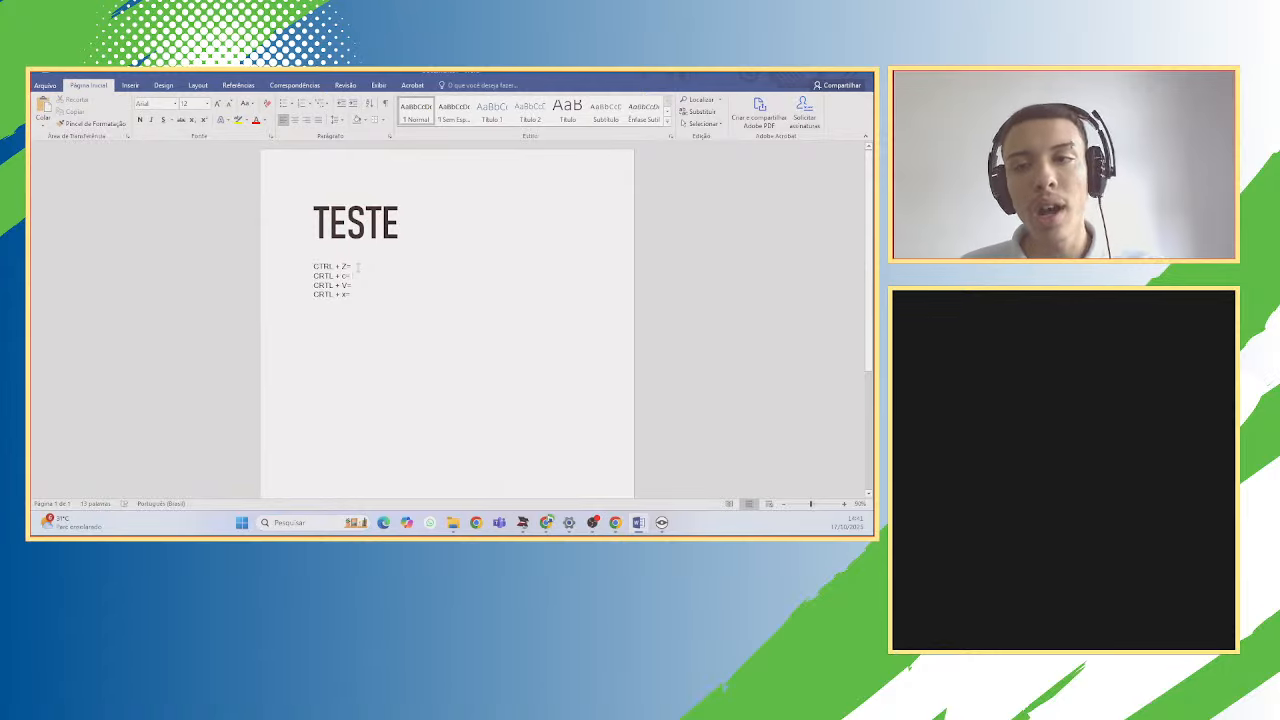
# Browse the Layout, Design and Inserir ribbon tabs, ending back on Design.
pyautogui.click(196, 86)
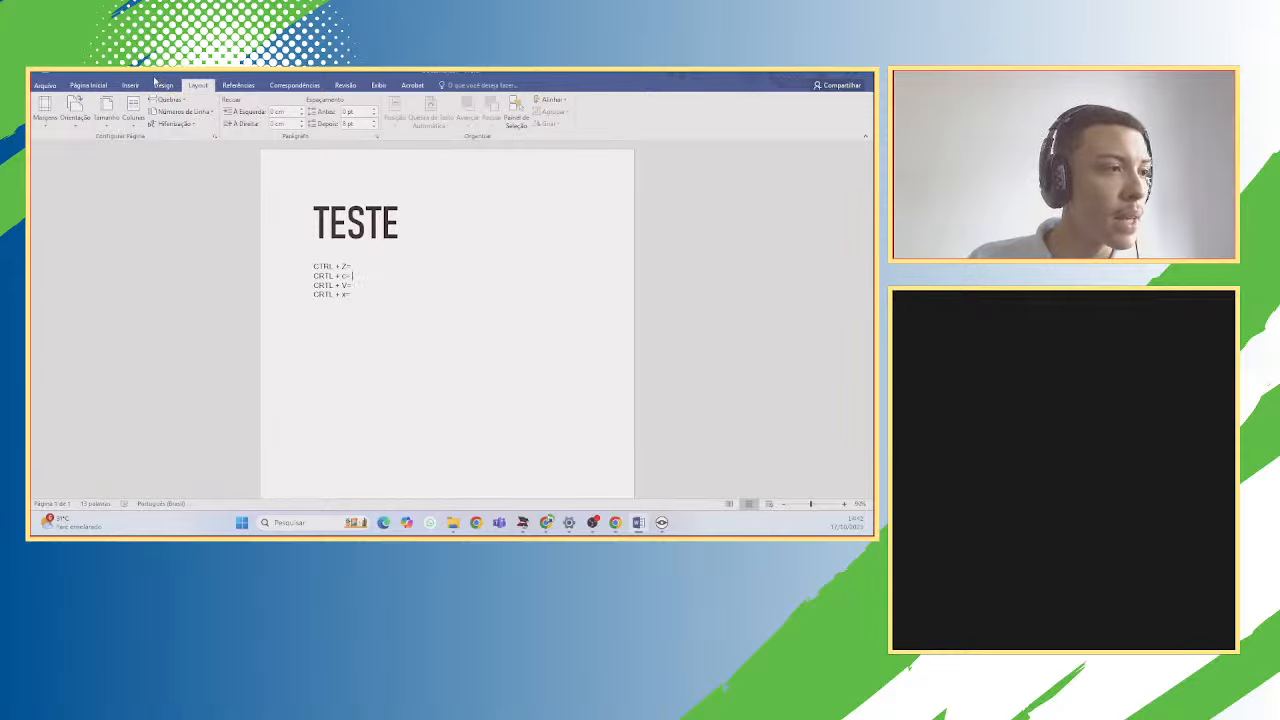
pyautogui.click(163, 85)
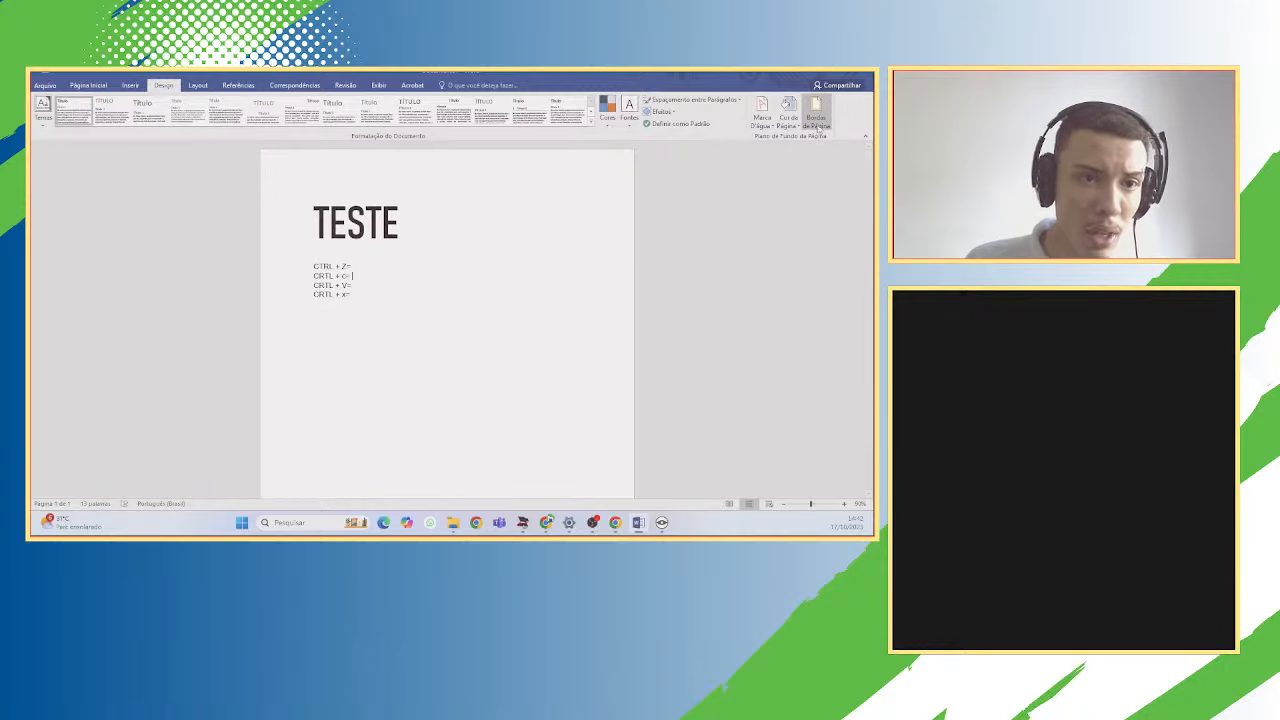
pyautogui.click(129, 86)
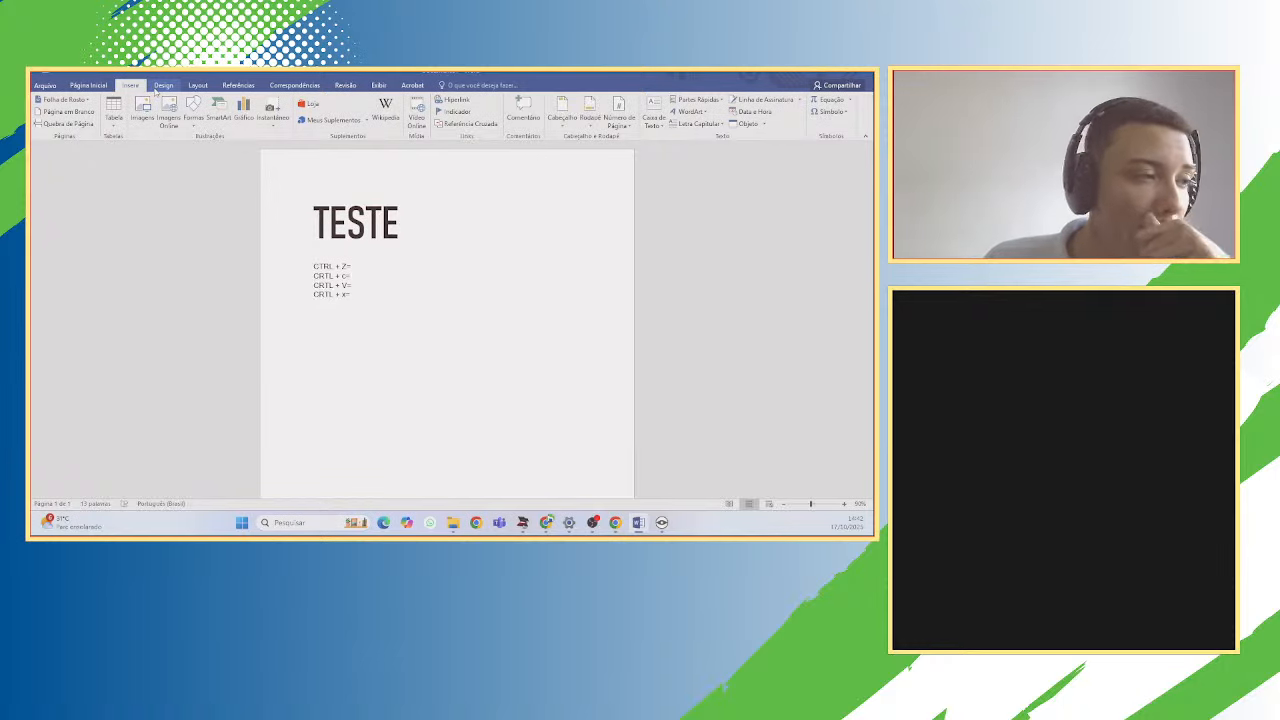
pyautogui.click(160, 87)
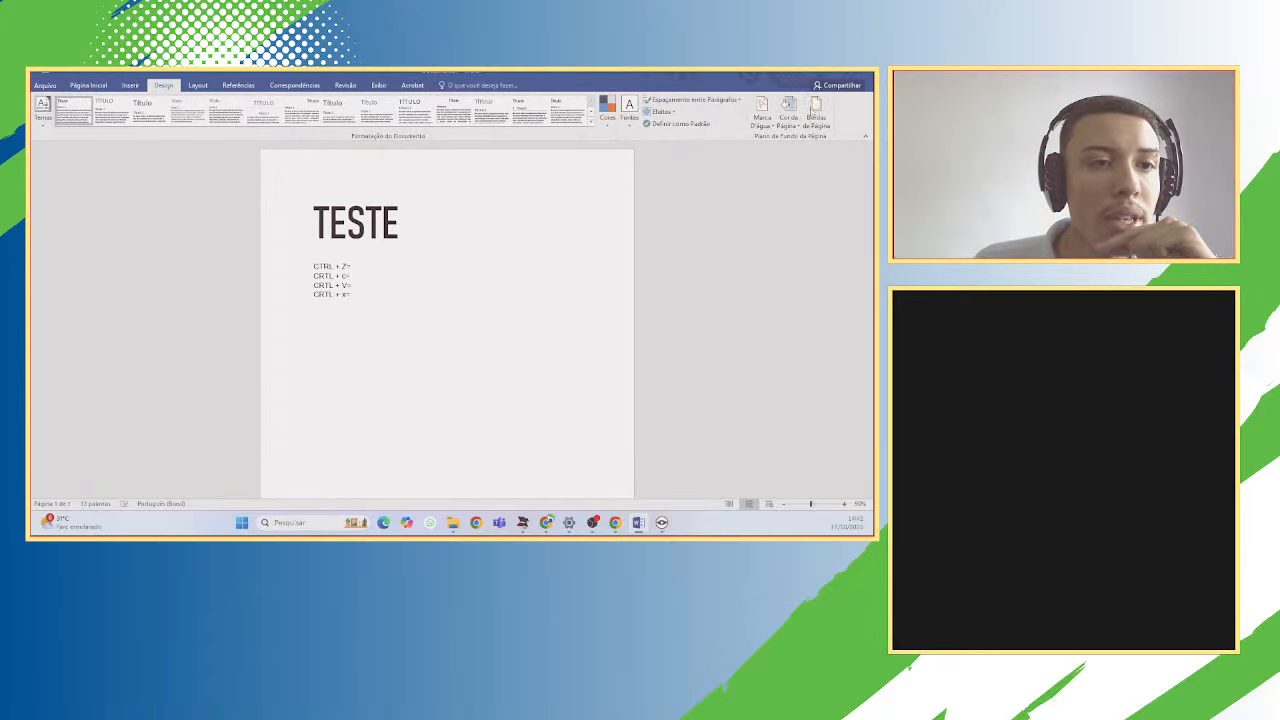
# Preview box and shadow options in Bordas de Página, then apply the Sombra page border.
pyautogui.click(833, 117)
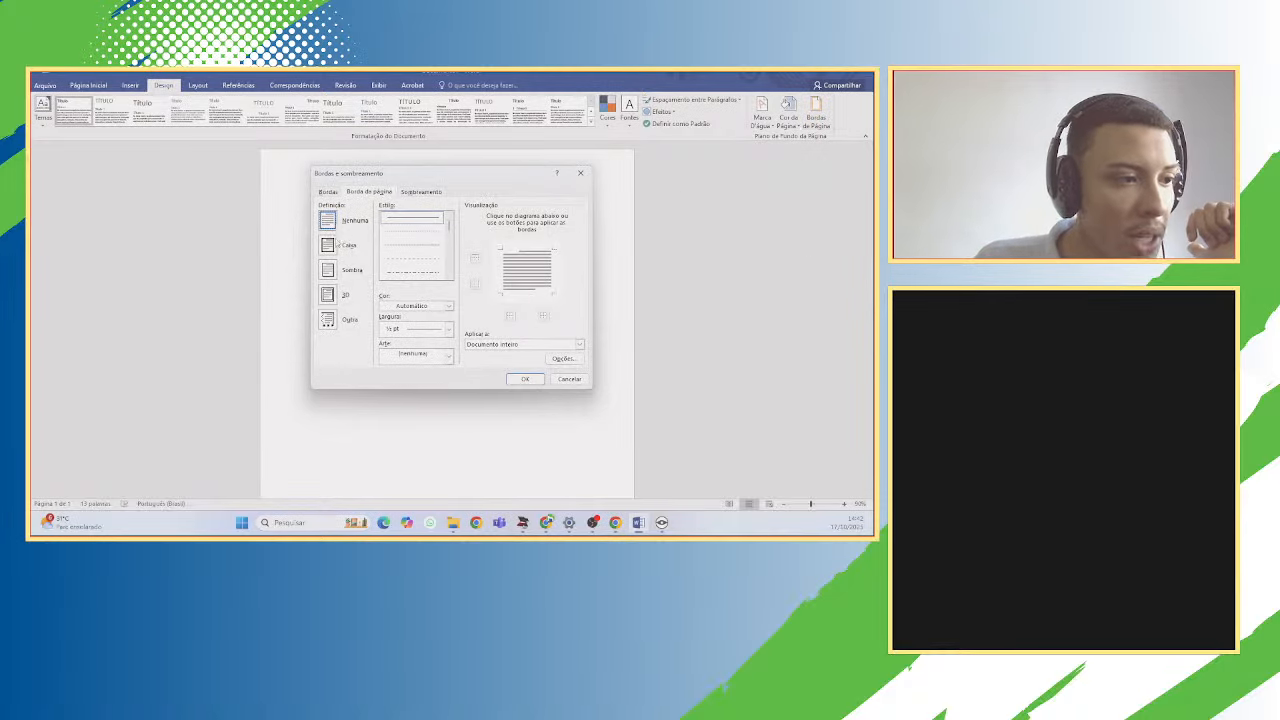
pyautogui.click(328, 245)
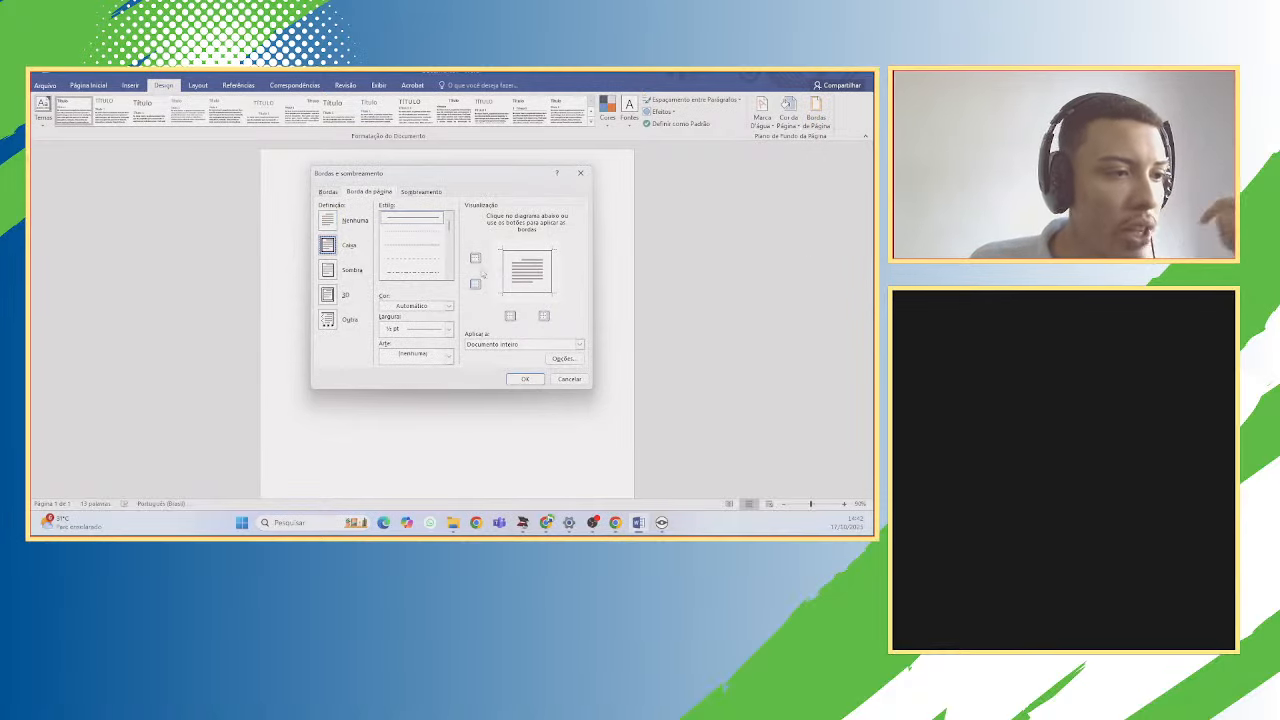
pyautogui.click(328, 270)
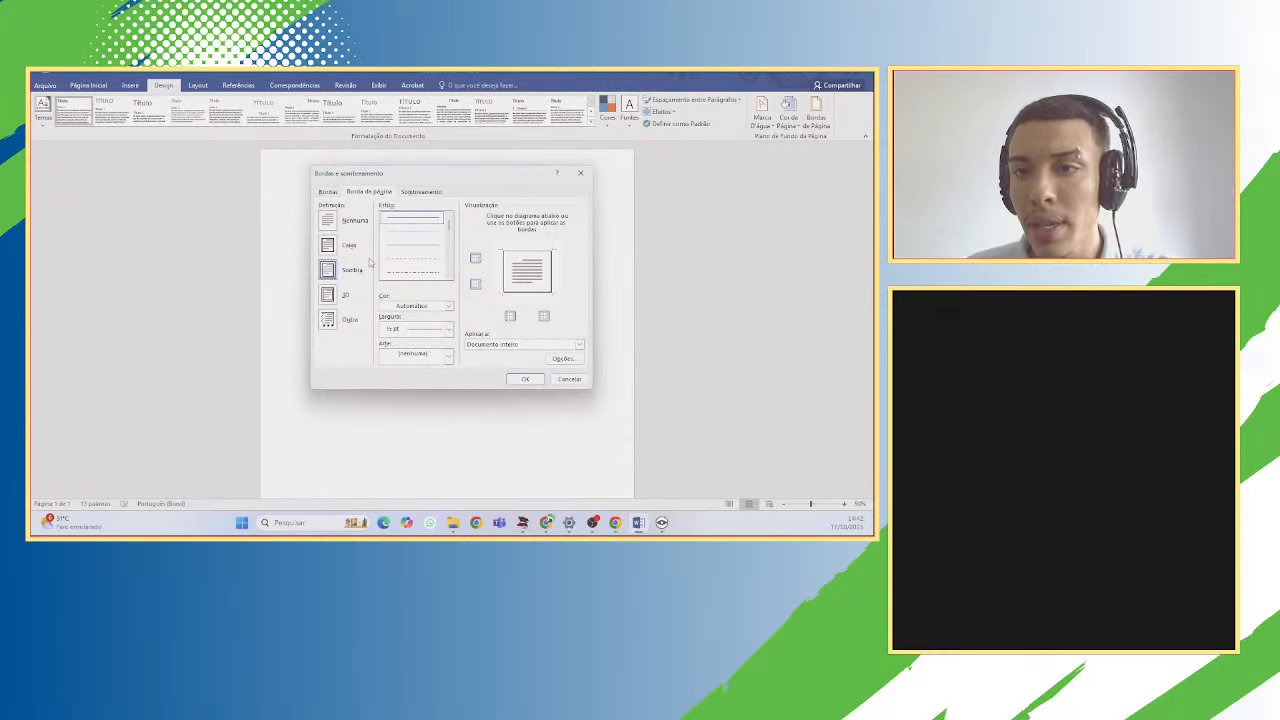
pyautogui.click(577, 173)
pyautogui.click(816, 110)
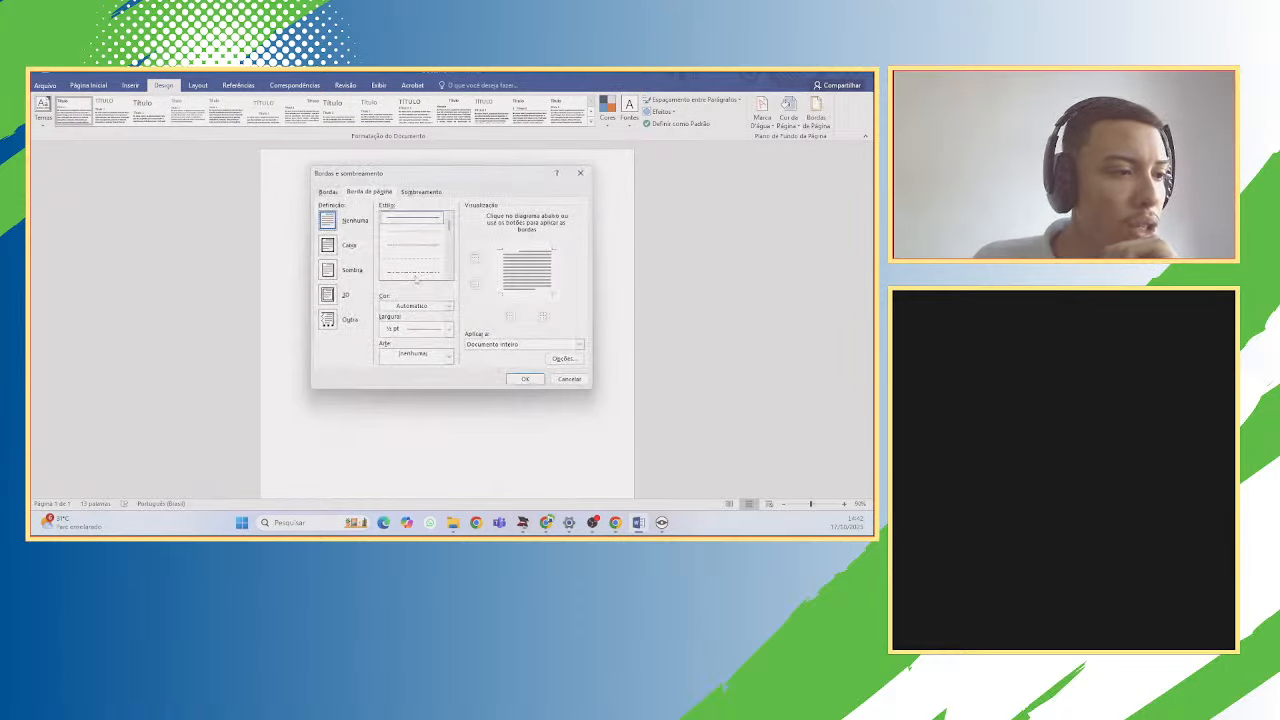
pyautogui.click(328, 270)
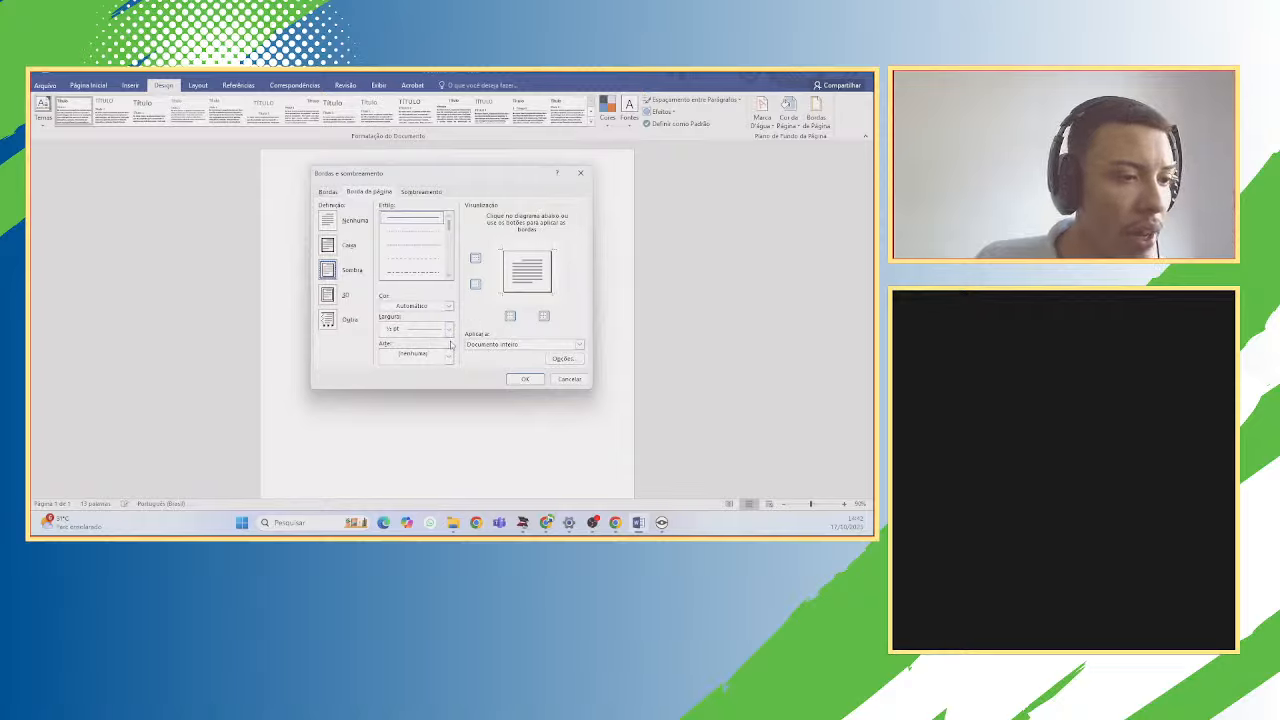
pyautogui.click(525, 380)
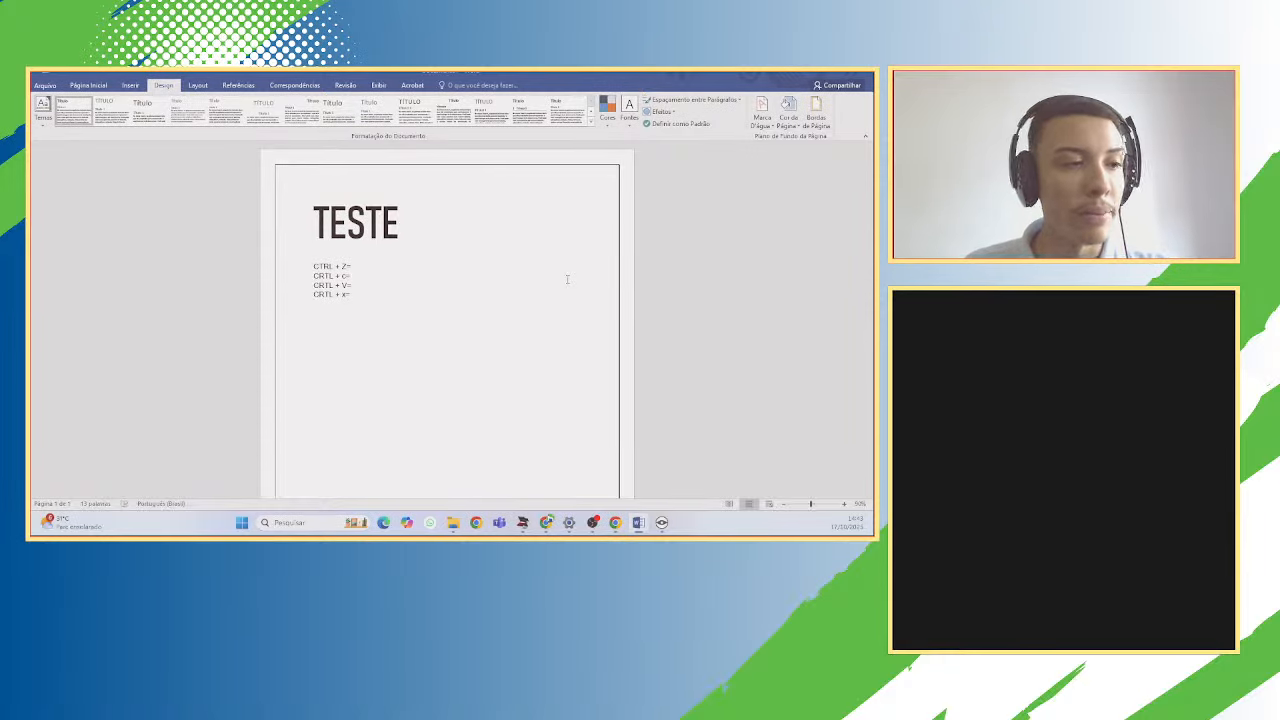
pyautogui.click(205, 87)
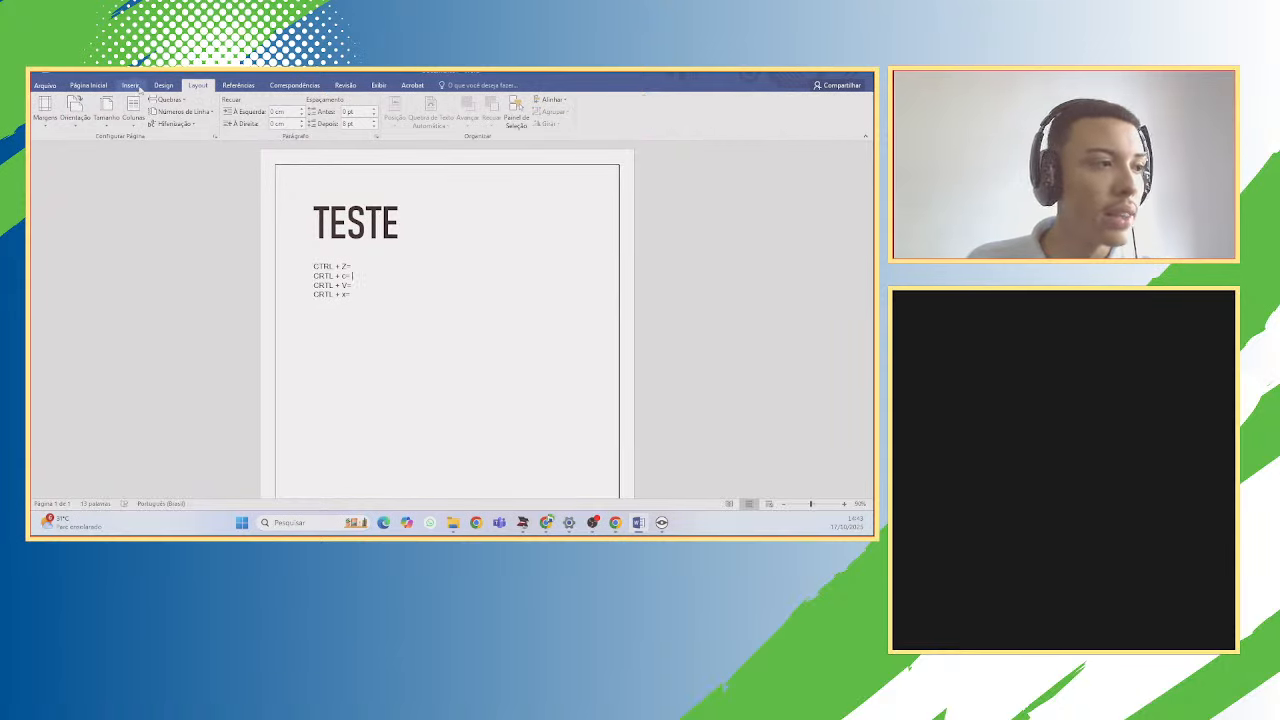
pyautogui.click(161, 86)
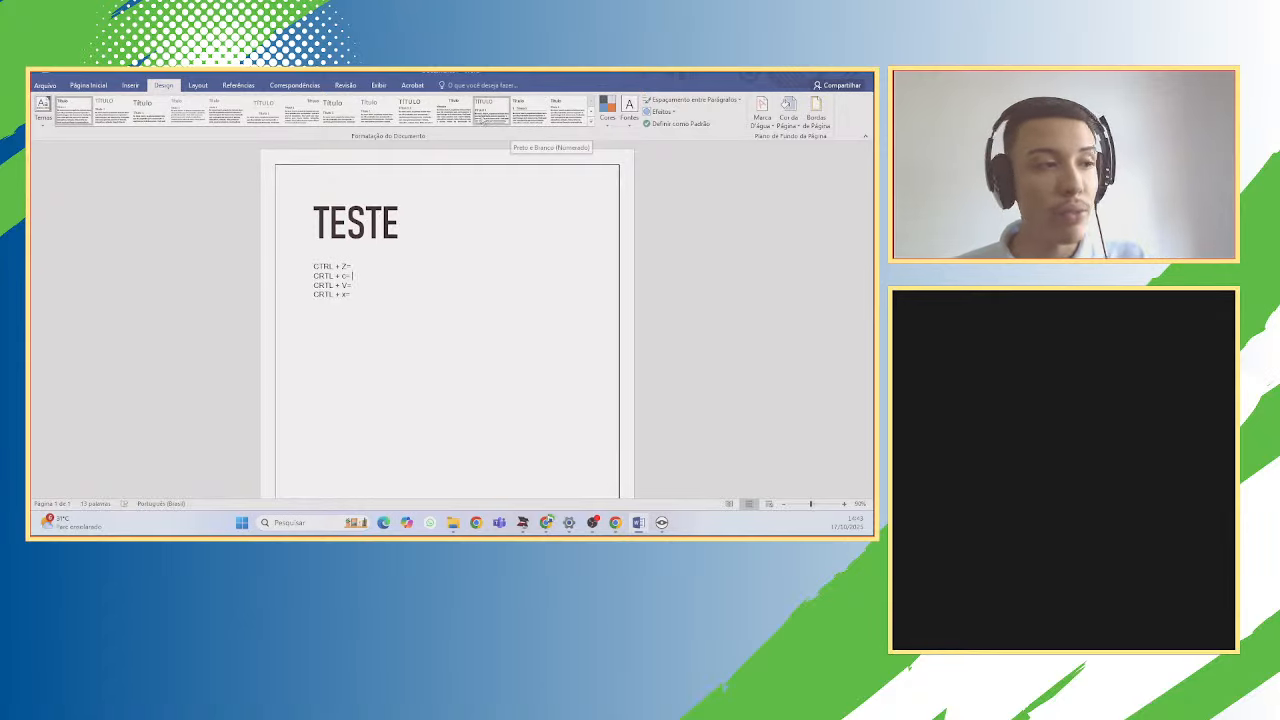
pyautogui.click(207, 89)
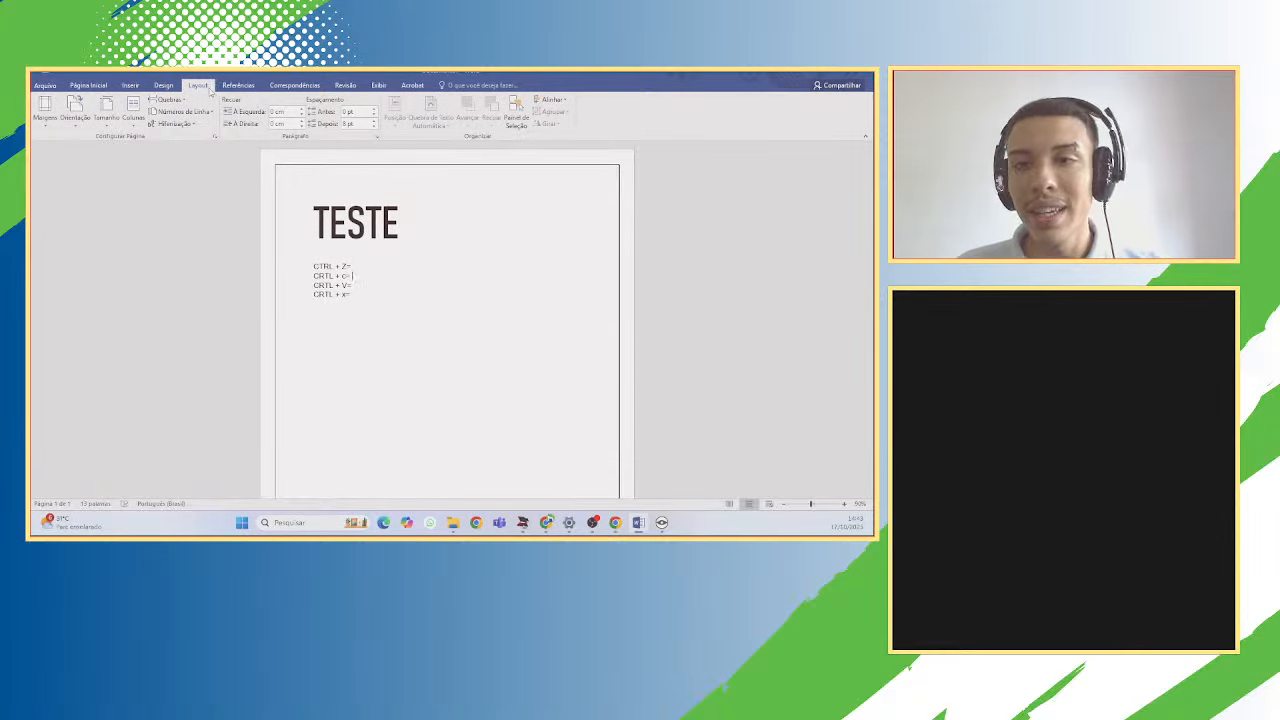
# On the Layout tab, review the Margens presets and close them without changing the margins.
pyautogui.click(164, 86)
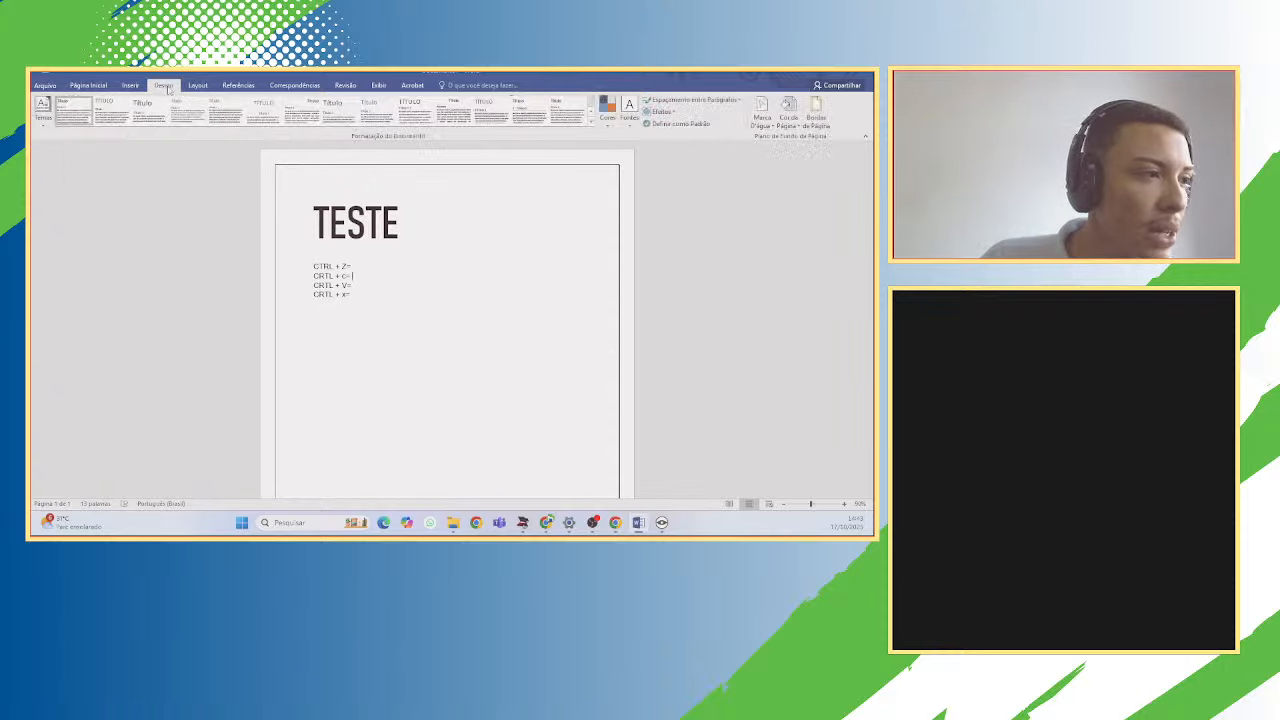
pyautogui.click(198, 86)
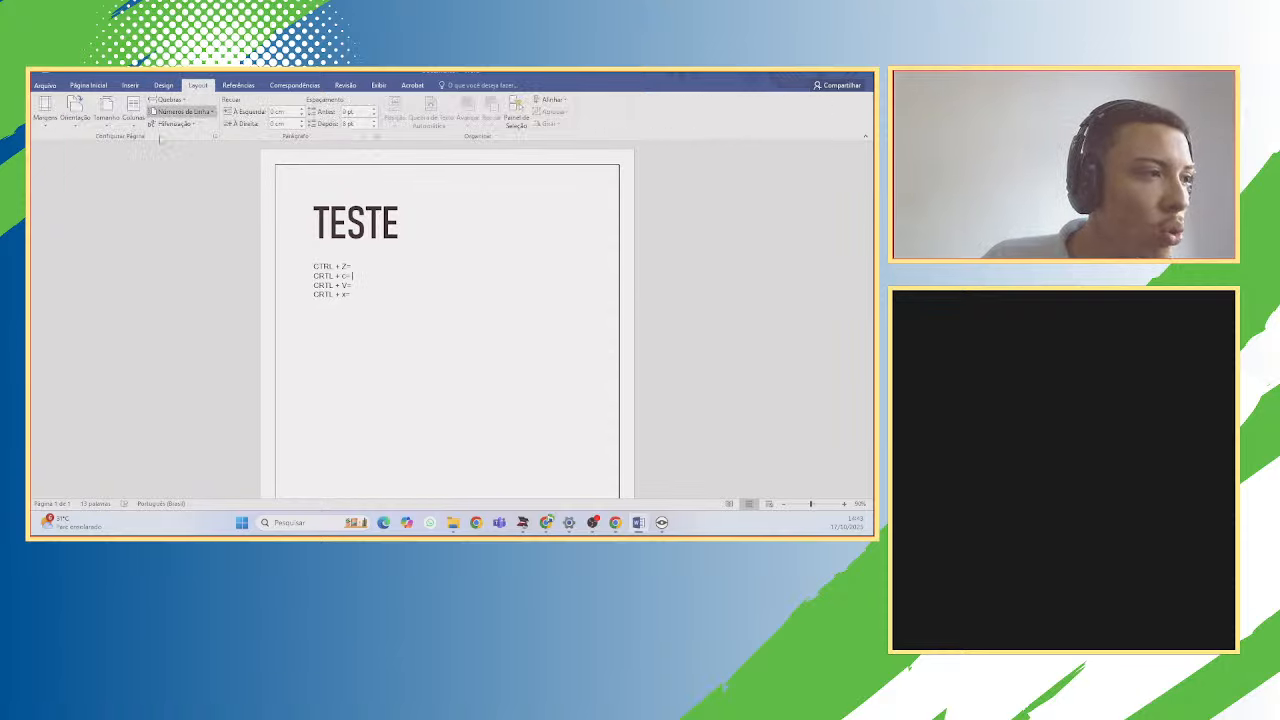
pyautogui.click(54, 120)
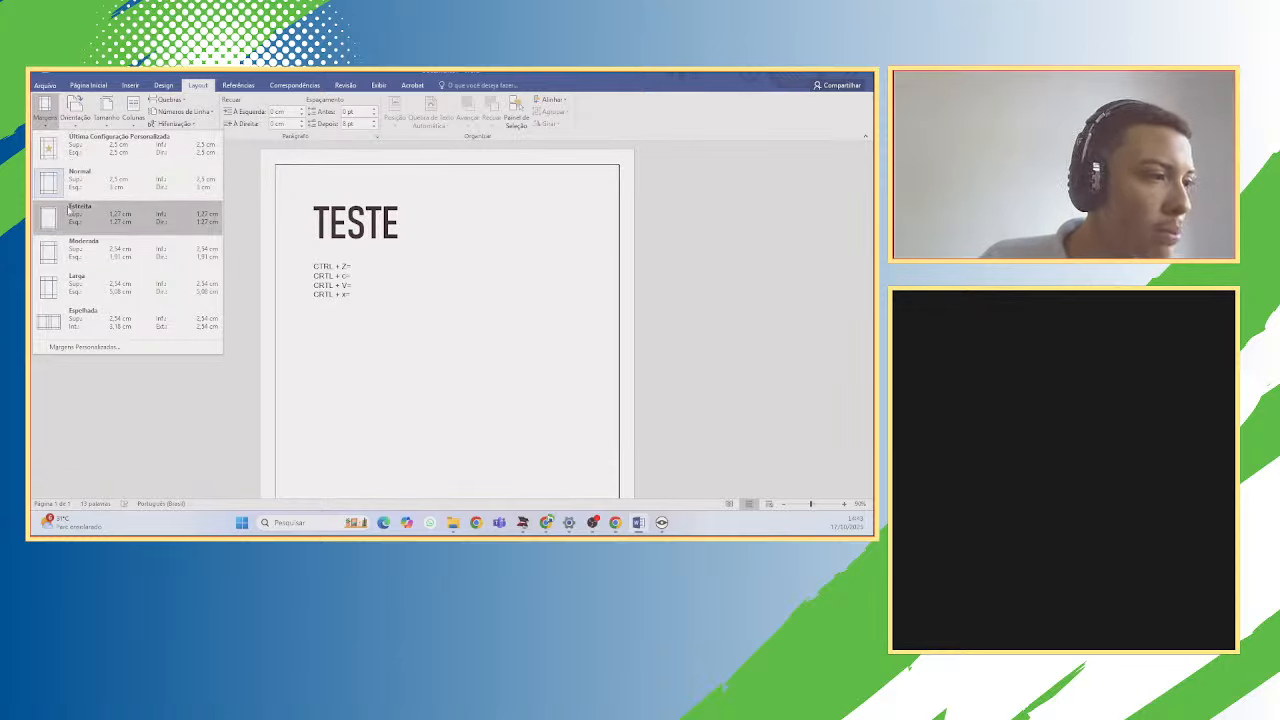
pyautogui.click(513, 262)
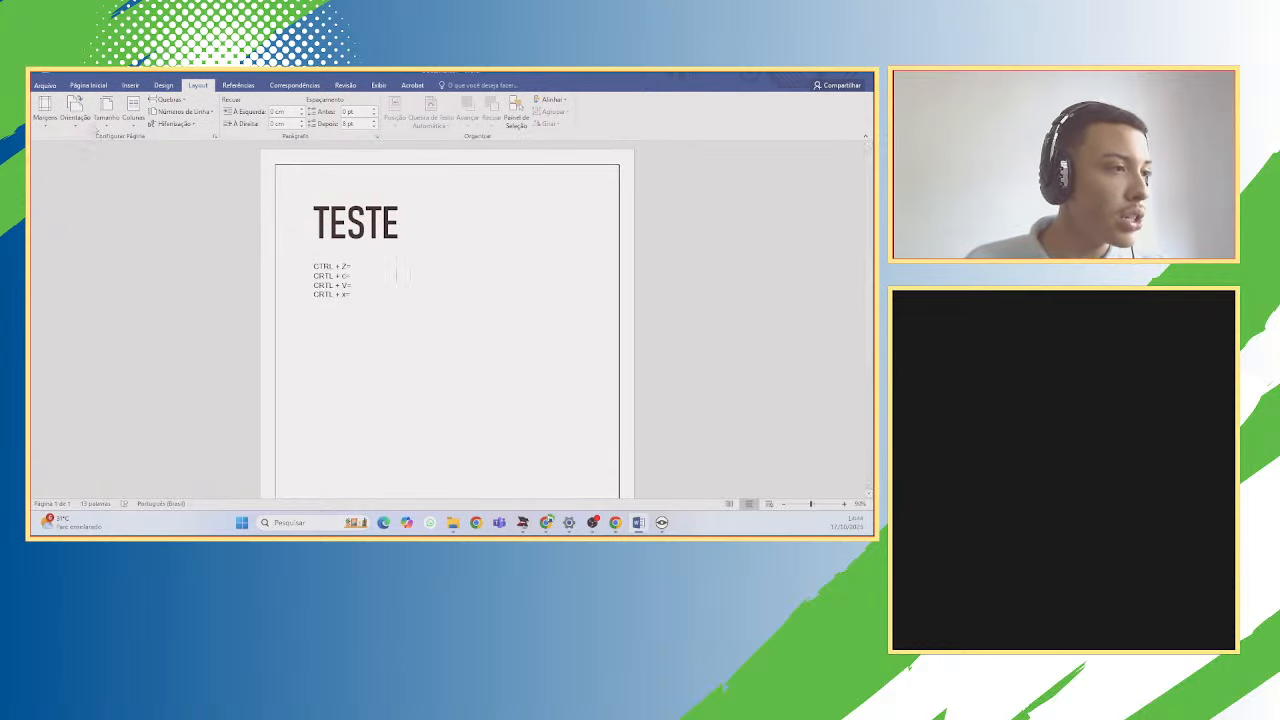
# Switch the page orientation to Paisagem, then back to Retrato.
pyautogui.click(72, 122)
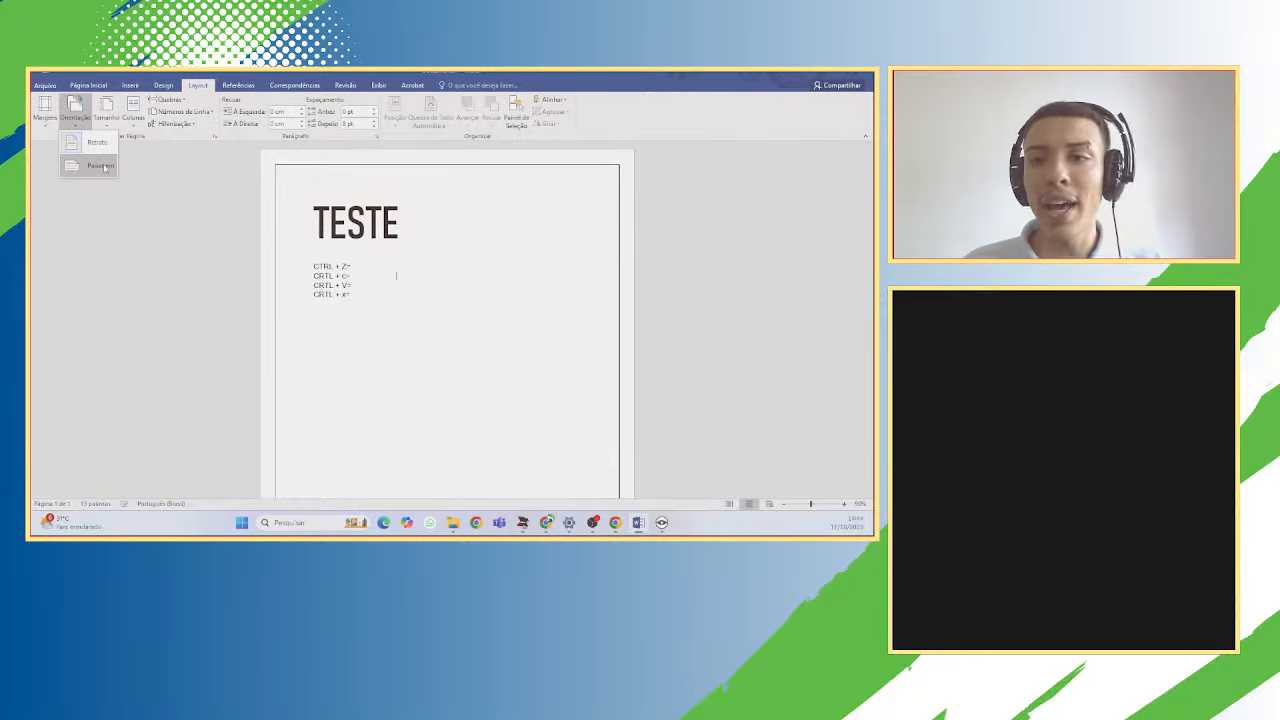
pyautogui.click(101, 166)
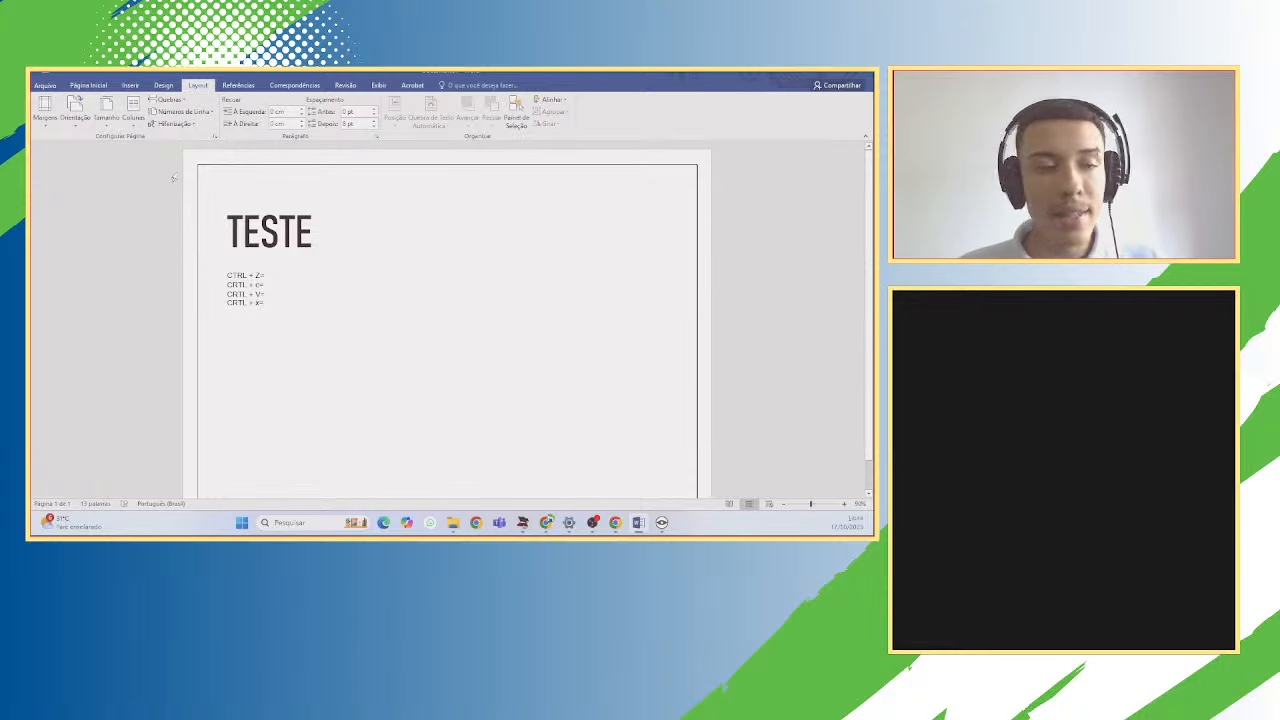
pyautogui.click(75, 108)
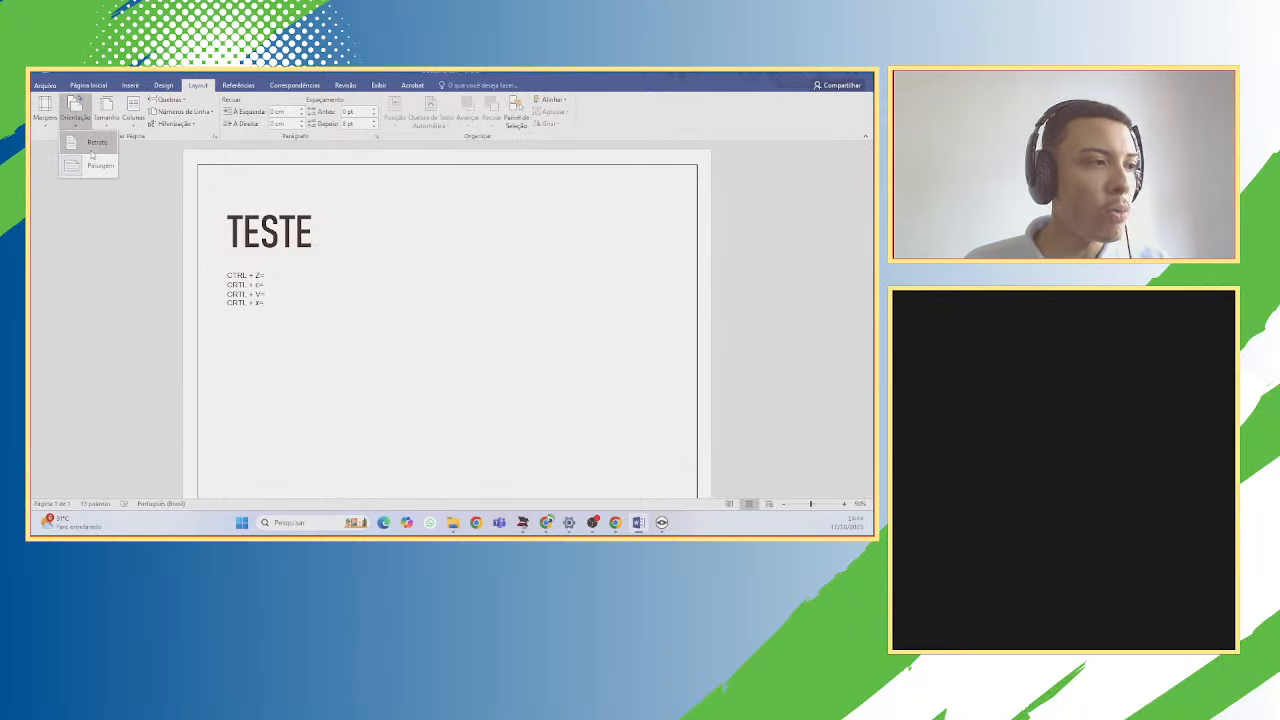
pyautogui.click(92, 146)
# Leave the paper size unchanged and split the page text into multiple columns.
pyautogui.click(104, 126)
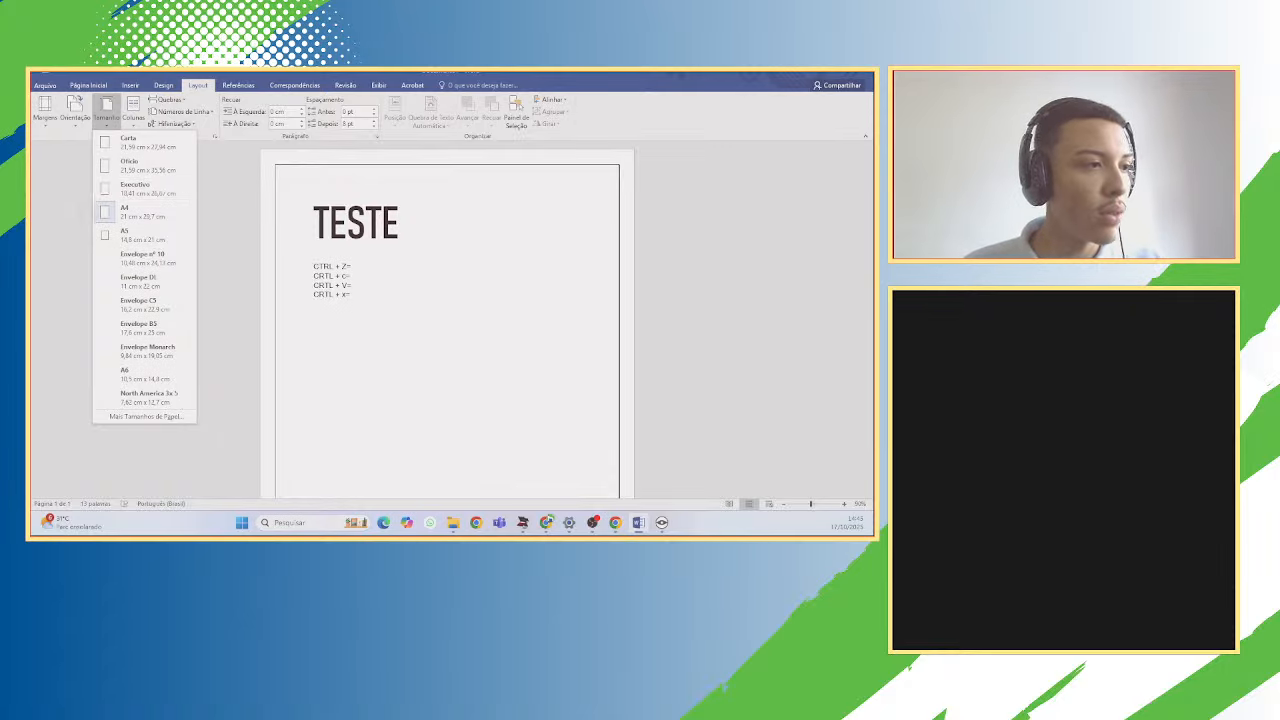
pyautogui.click(206, 183)
pyautogui.click(136, 118)
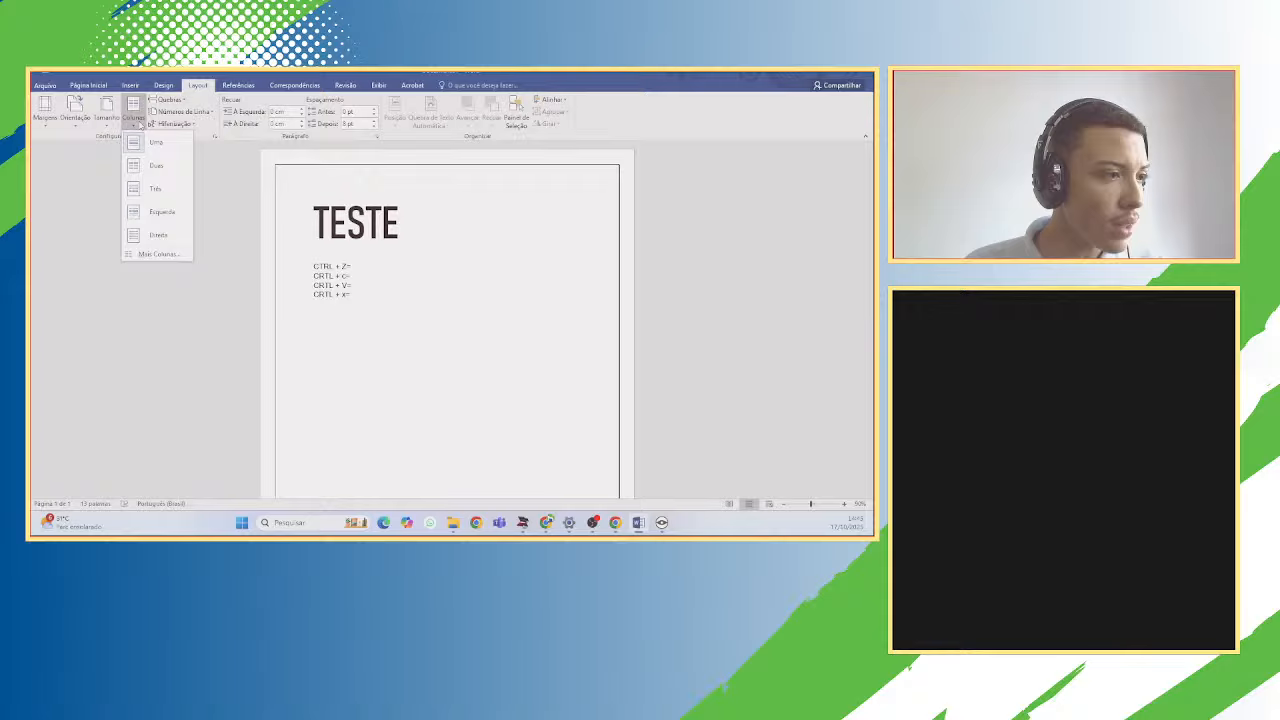
pyautogui.click(157, 189)
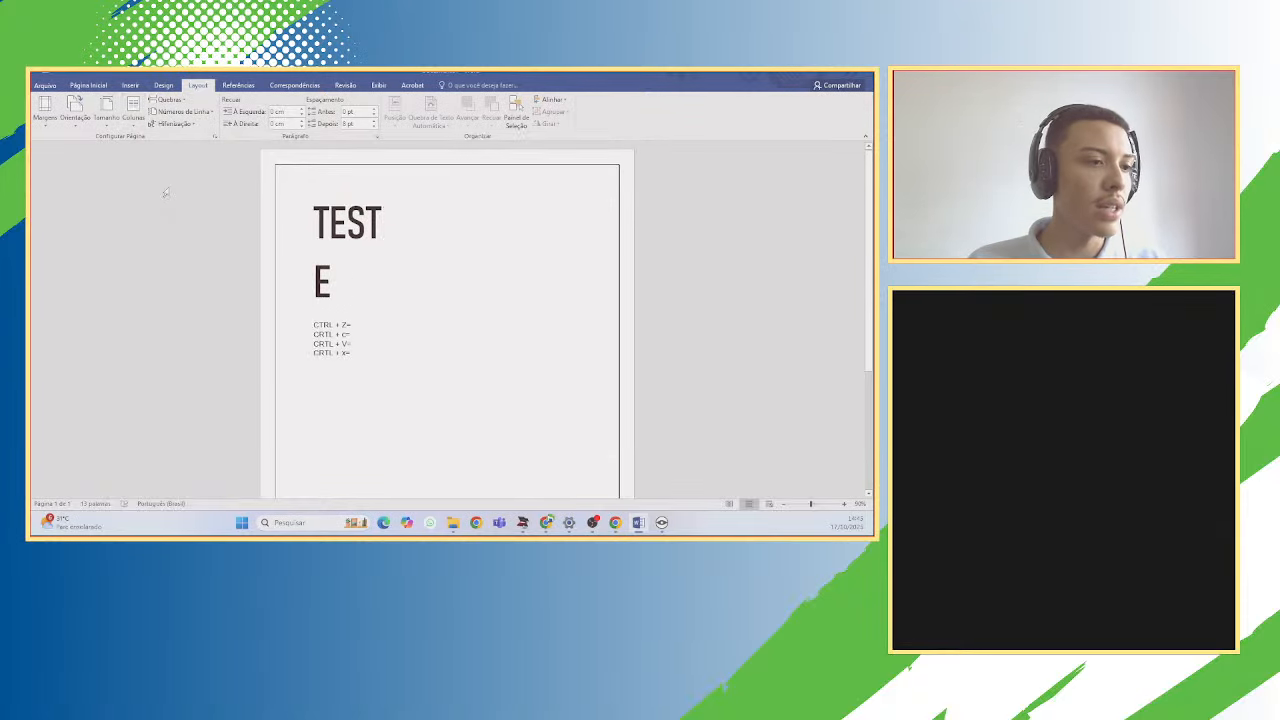
# Type a 'TUETDHE' test line, undo it, and reset the Colunas layout.
pyautogui.click(397, 333)
pyautogui.press('Return')
pyautogui.write('TUETDHE')
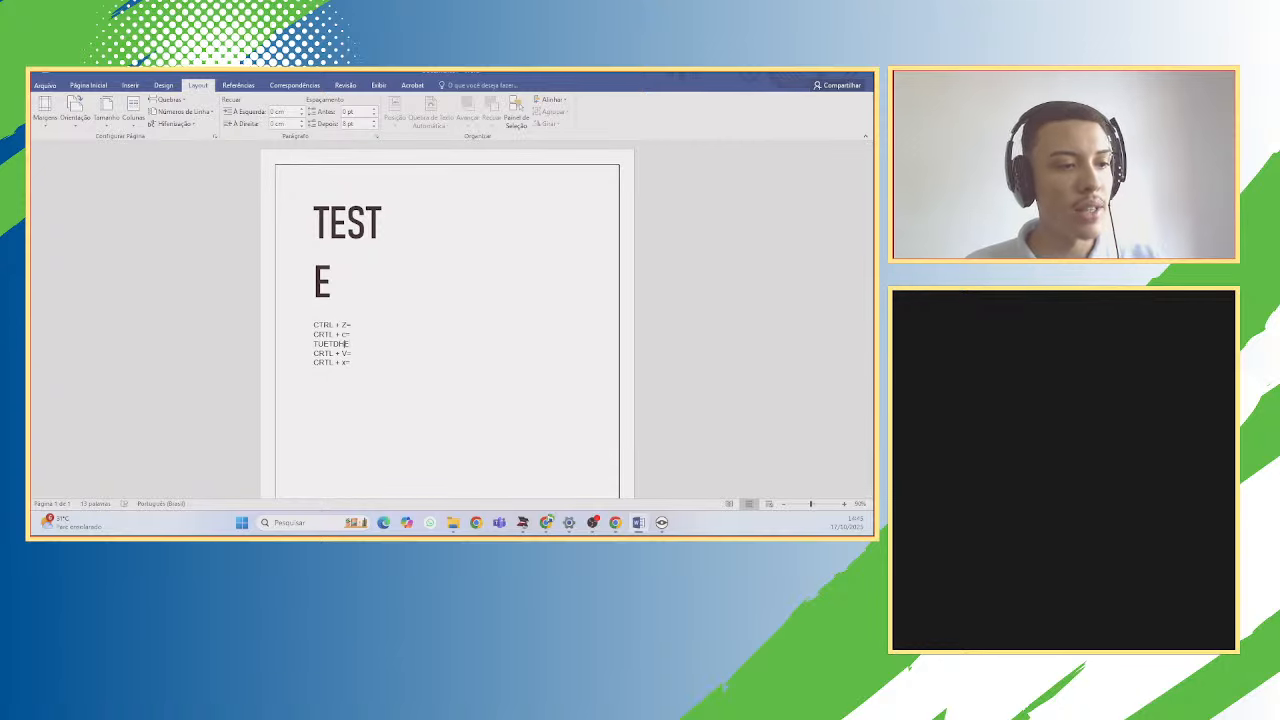
pyautogui.hotkey('ctrl', 'z')
pyautogui.hotkey('ctrl', 'z')
pyautogui.hotkey('ctrl', 'z')
pyautogui.hotkey('ctrl', 'z')
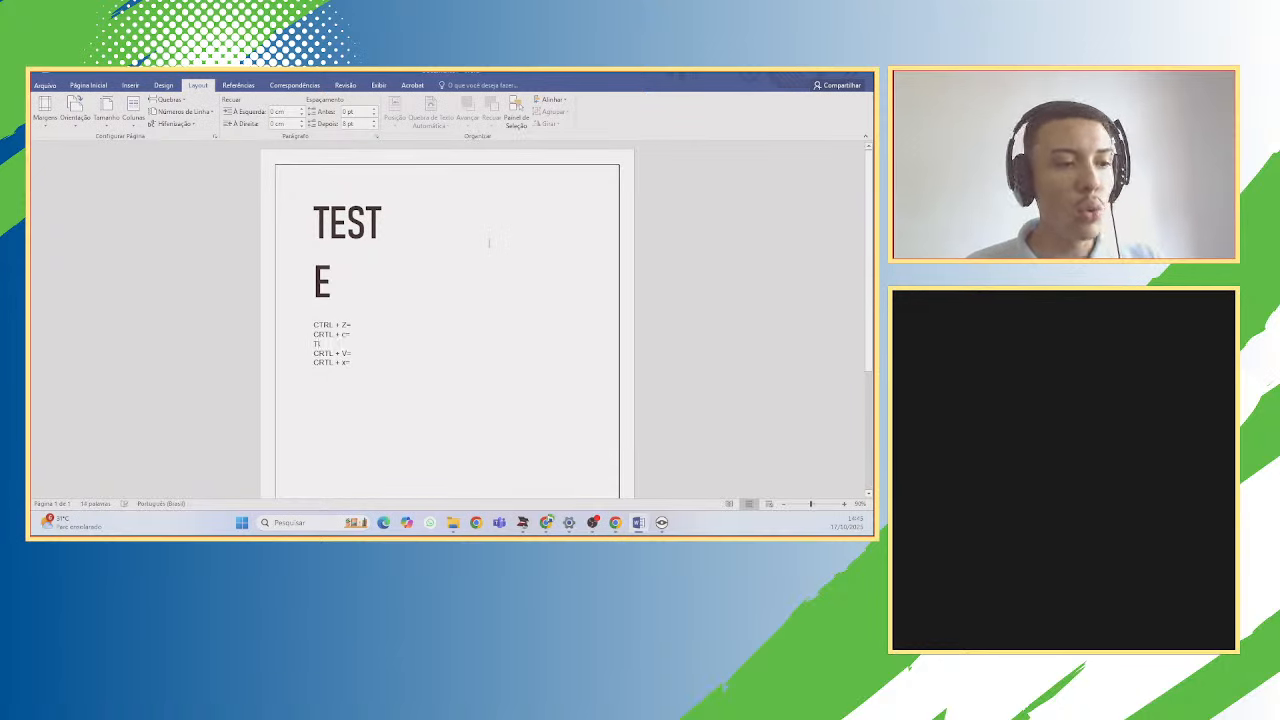
pyautogui.click(133, 110)
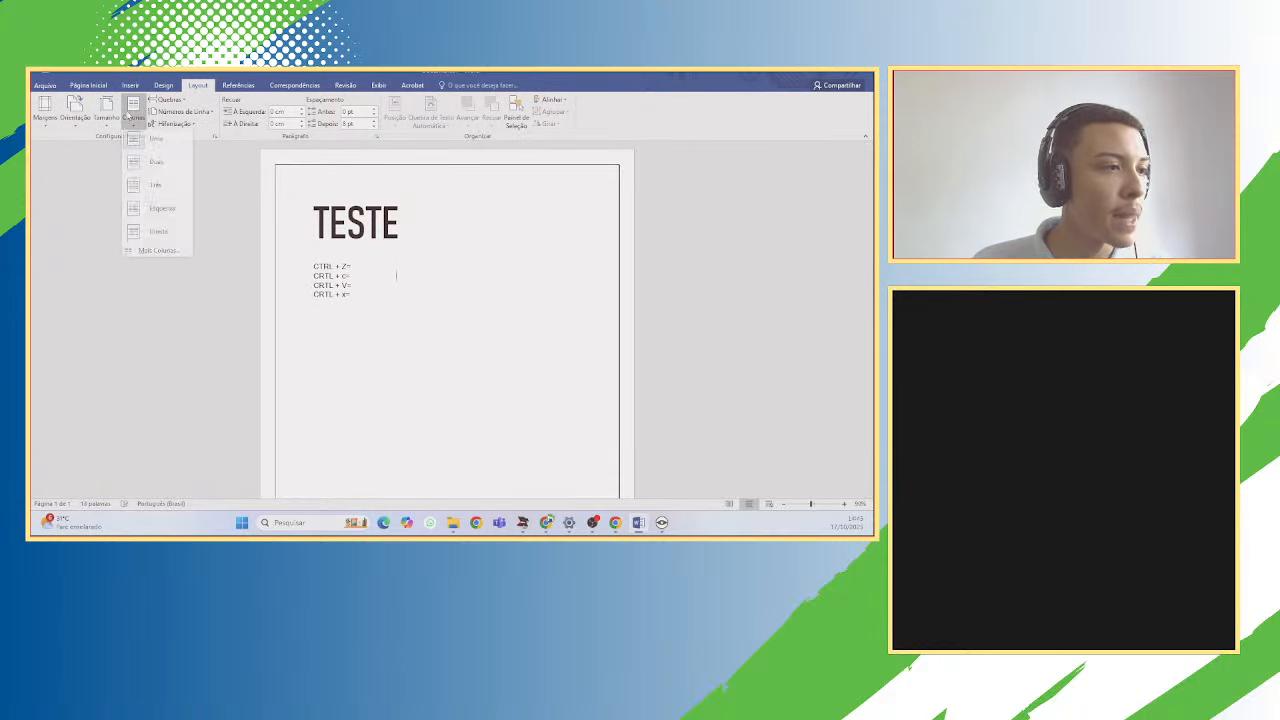
pyautogui.click(163, 167)
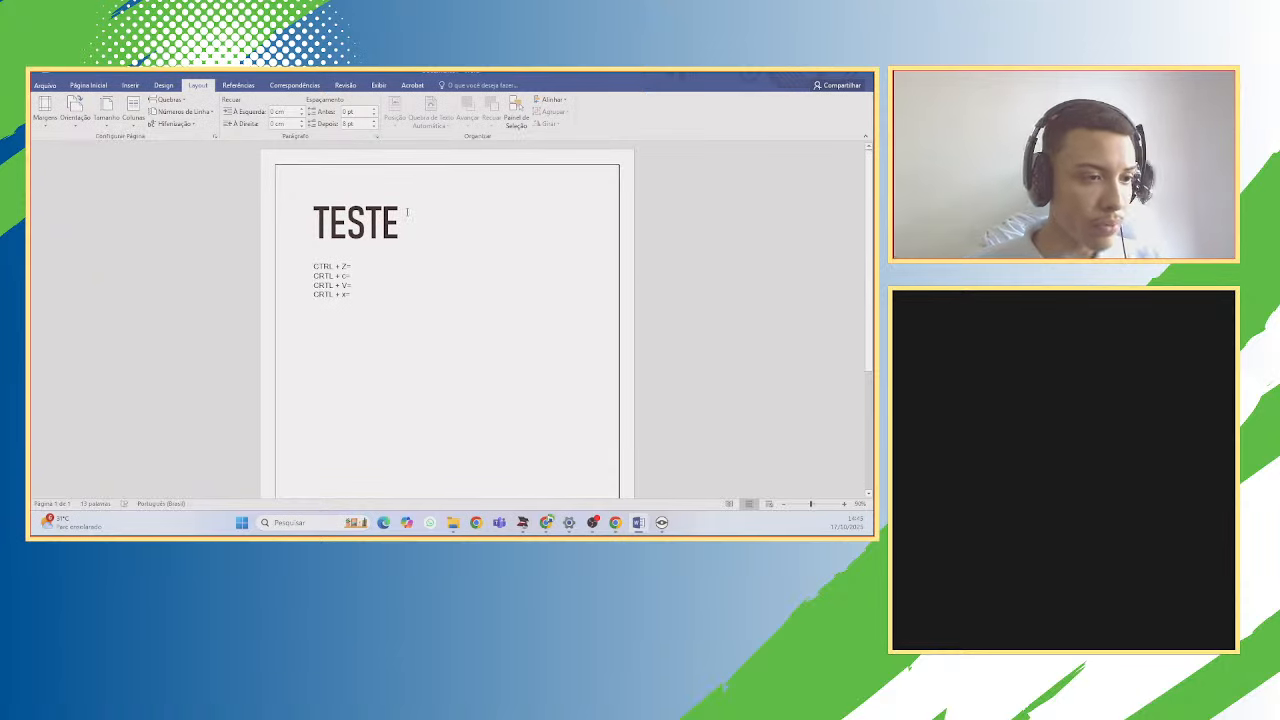
# Type test characters 'RT' and 'Y35EY3' after TESTE, then delete them.
pyautogui.click(449, 217)
pyautogui.write('RT')
pyautogui.press('Return')
pyautogui.write('Y35EY3')
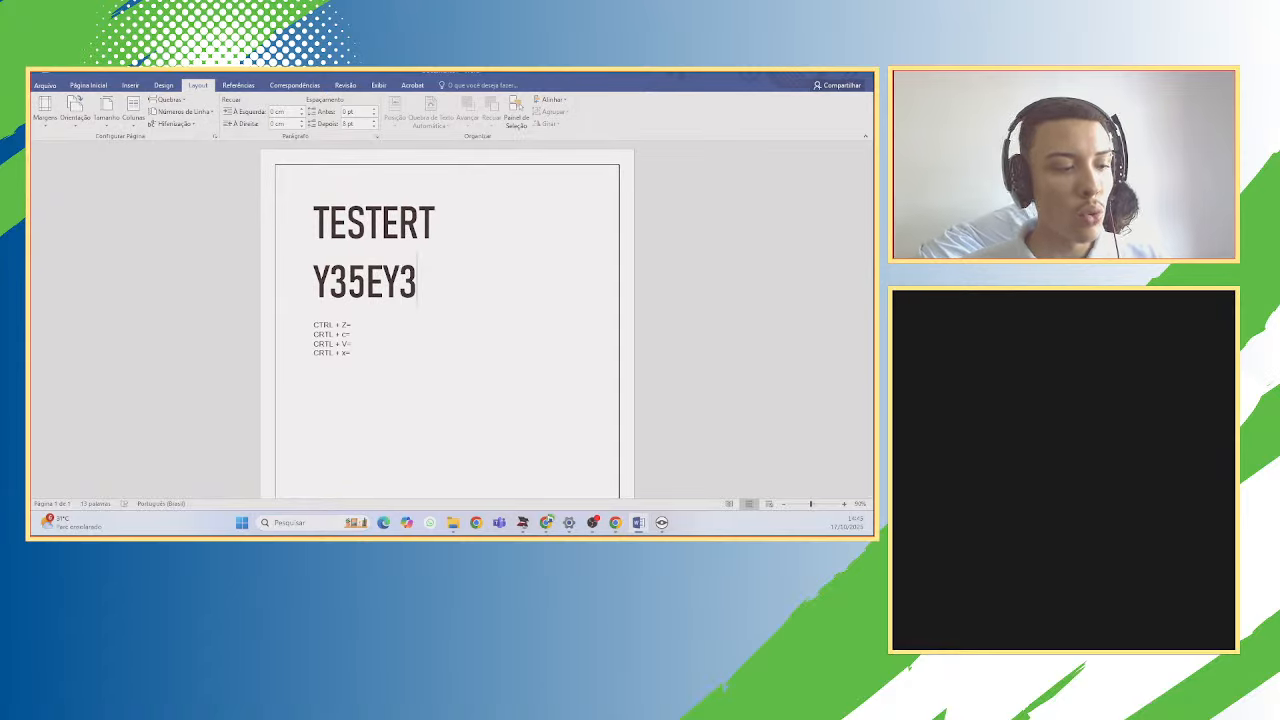
pyautogui.press('BackSpace')
pyautogui.press('BackSpace')
pyautogui.press('BackSpace')
pyautogui.press('BackSpace')
pyautogui.press('BackSpace')
pyautogui.press('BackSpace')
pyautogui.press('BackSpace')
pyautogui.press('BackSpace')
pyautogui.press('BackSpace')
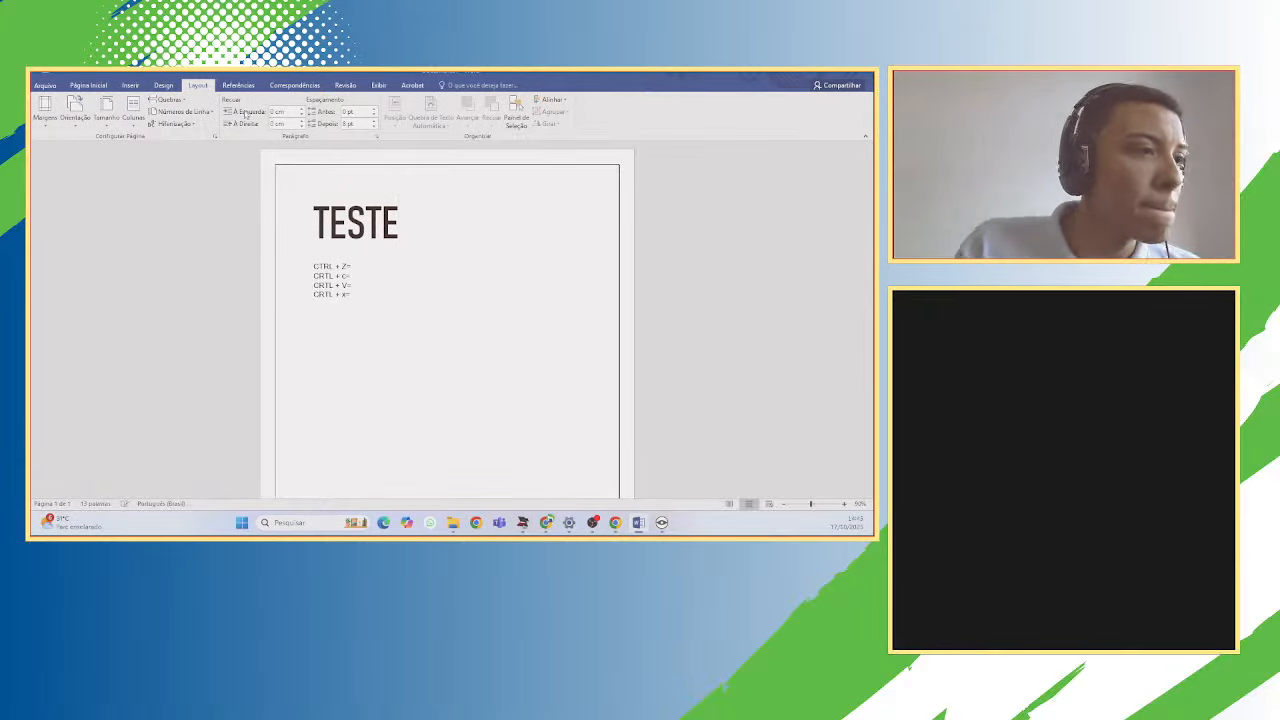
# Browse the Design, Insert, Home and Layout ribbon tabs while keeping the TESTE page in view.
pyautogui.click(158, 86)
pyautogui.click(131, 86)
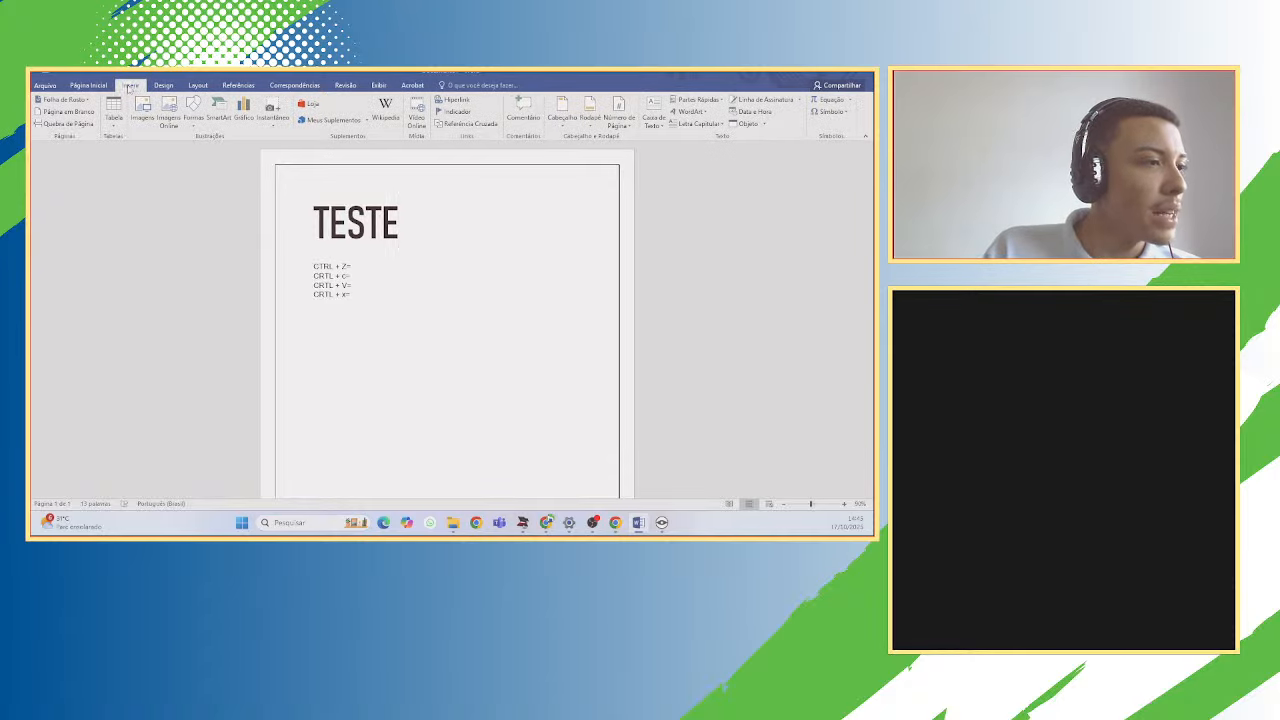
pyautogui.click(88, 85)
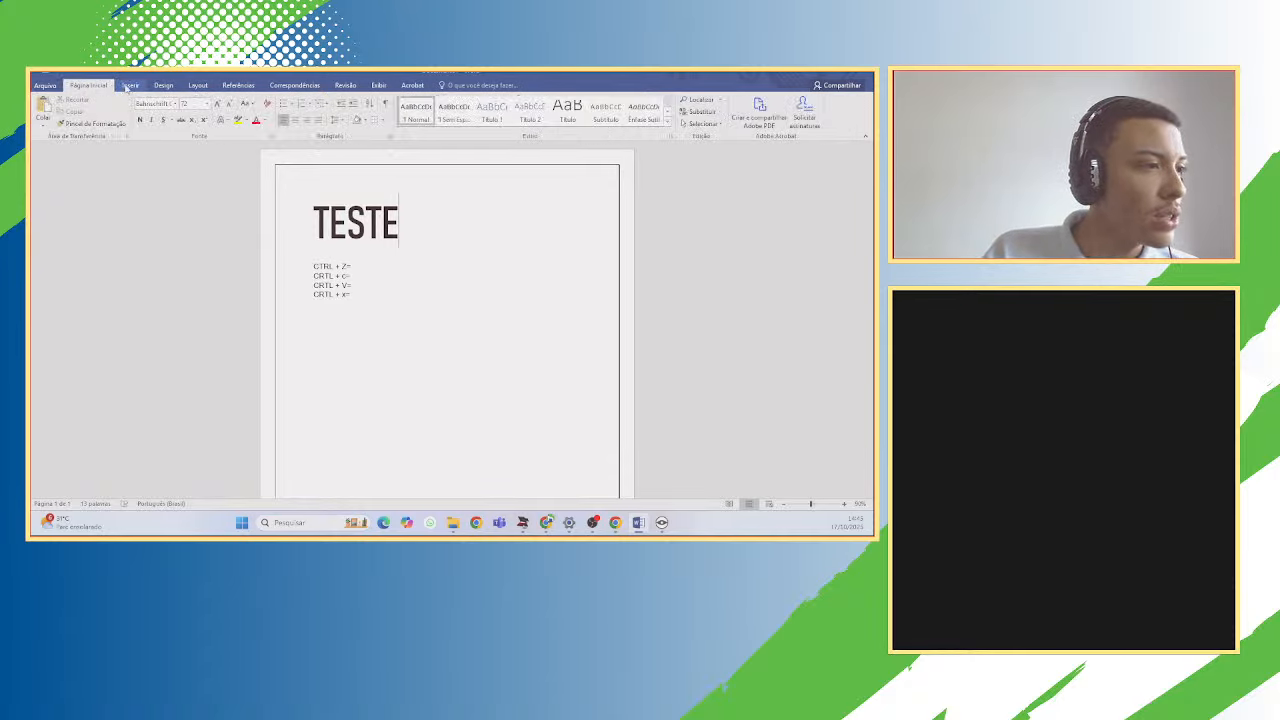
pyautogui.click(131, 85)
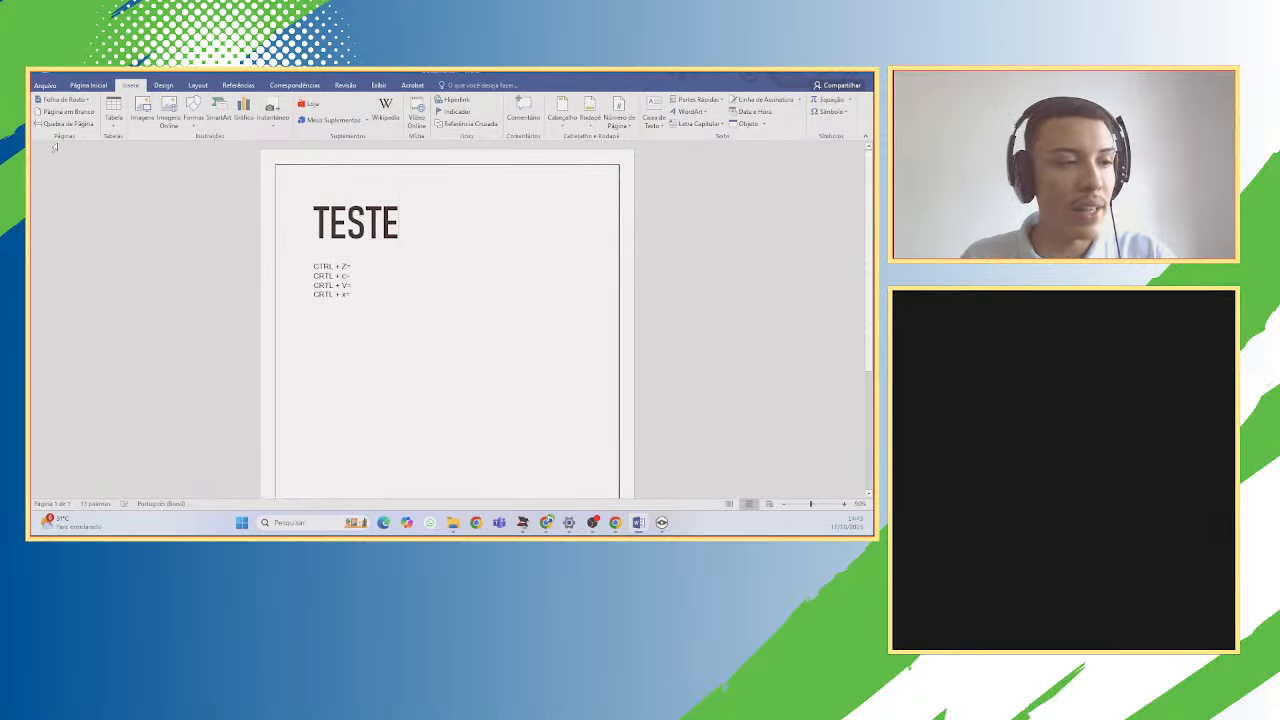
pyautogui.click(196, 86)
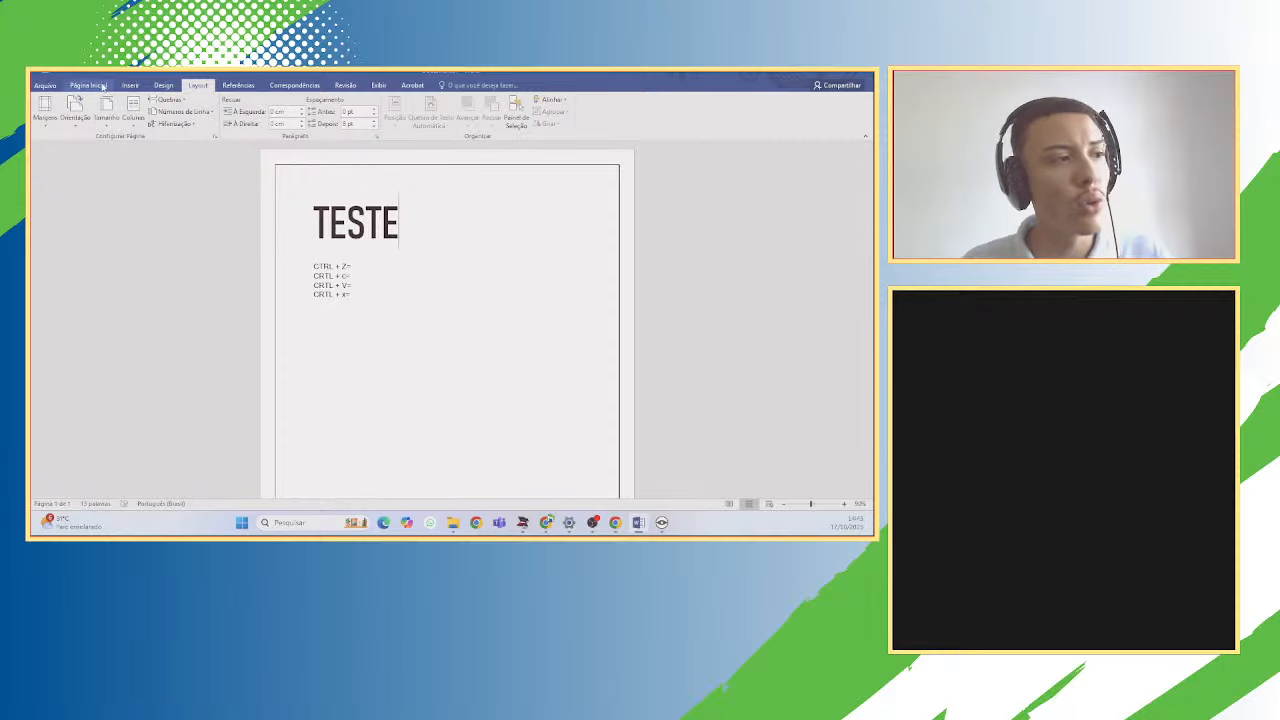
pyautogui.click(102, 86)
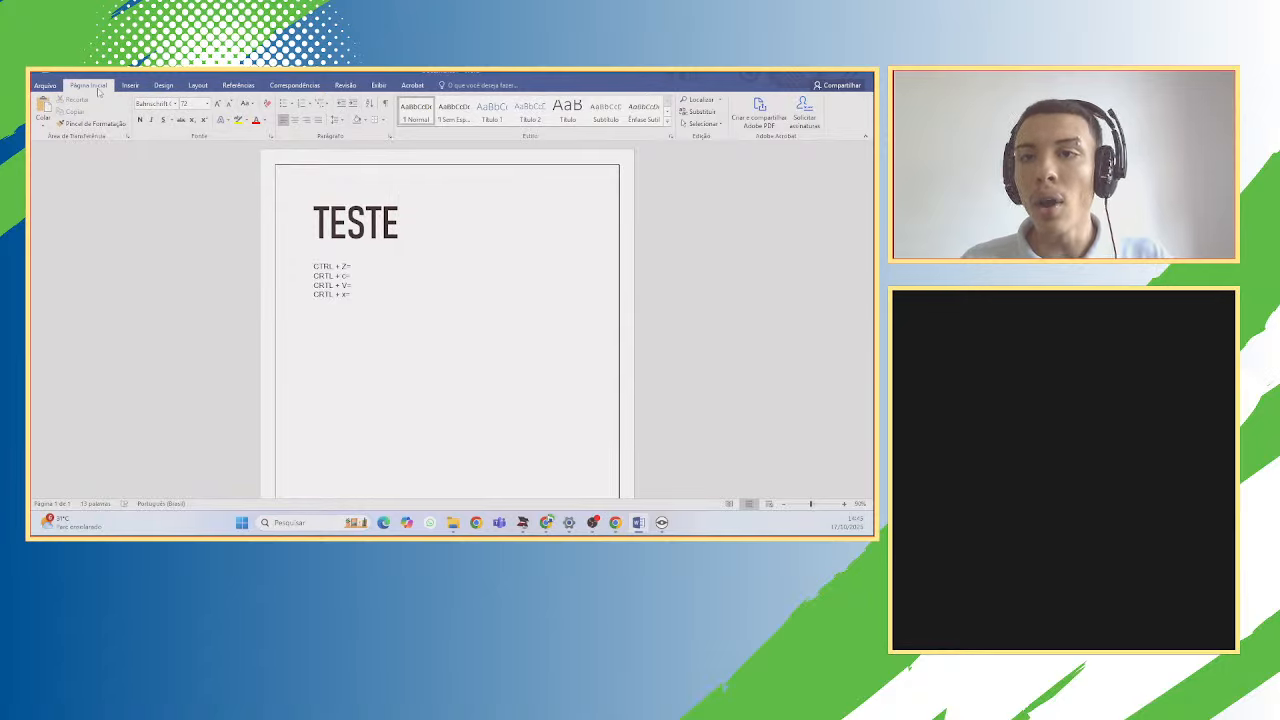
pyautogui.click(130, 85)
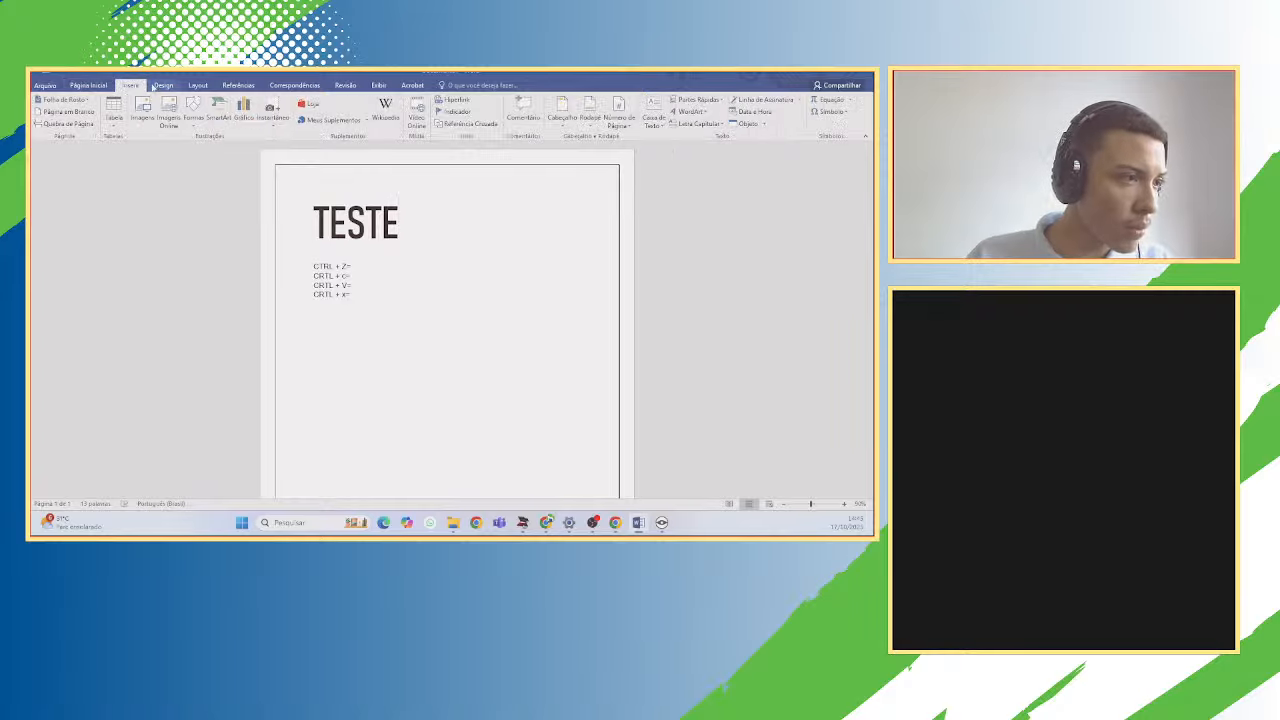
# Look through the Design, Layout, References and Mailings tabs, ending on the Insert tab.
pyautogui.click(165, 85)
pyautogui.click(198, 85)
pyautogui.click(240, 85)
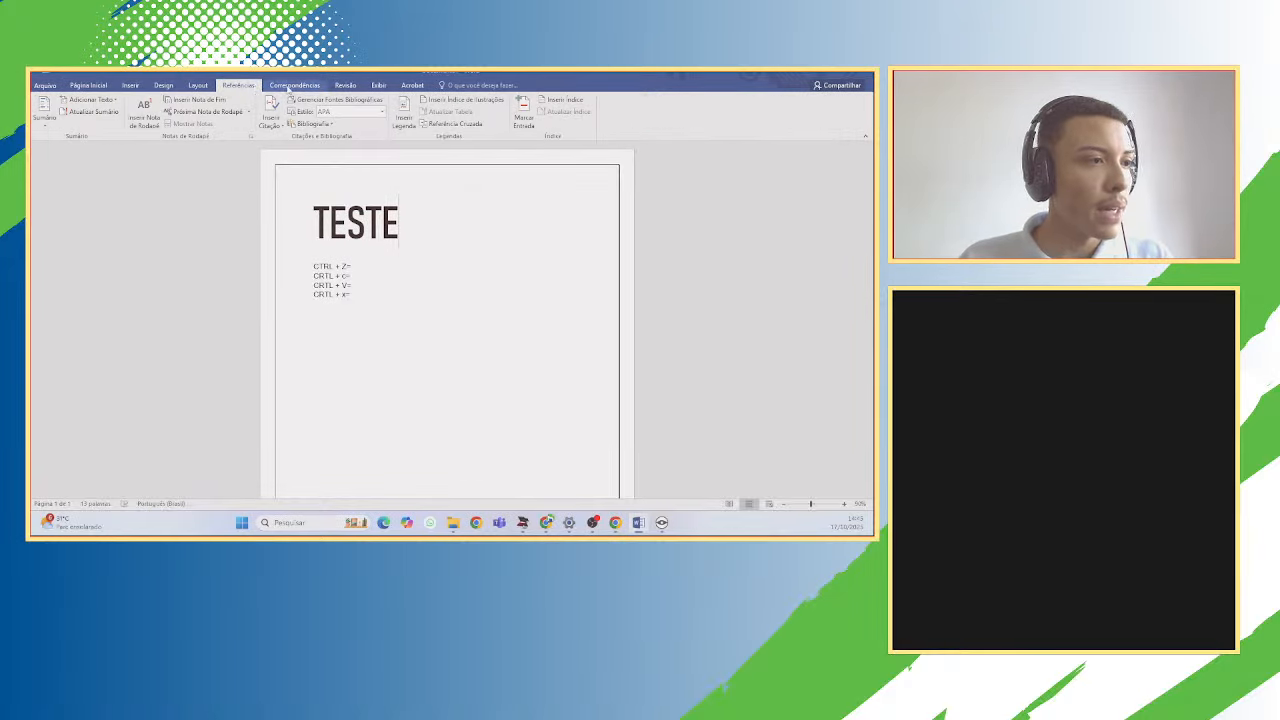
pyautogui.click(290, 85)
pyautogui.click(255, 85)
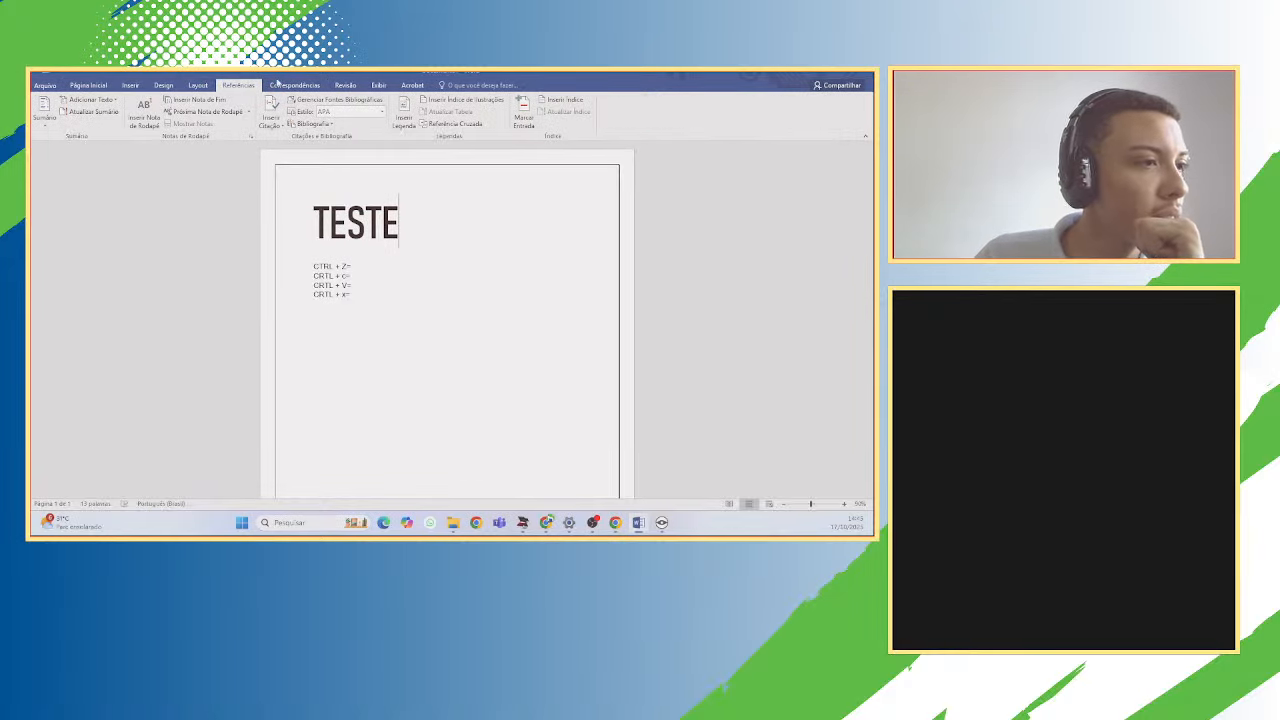
pyautogui.click(198, 85)
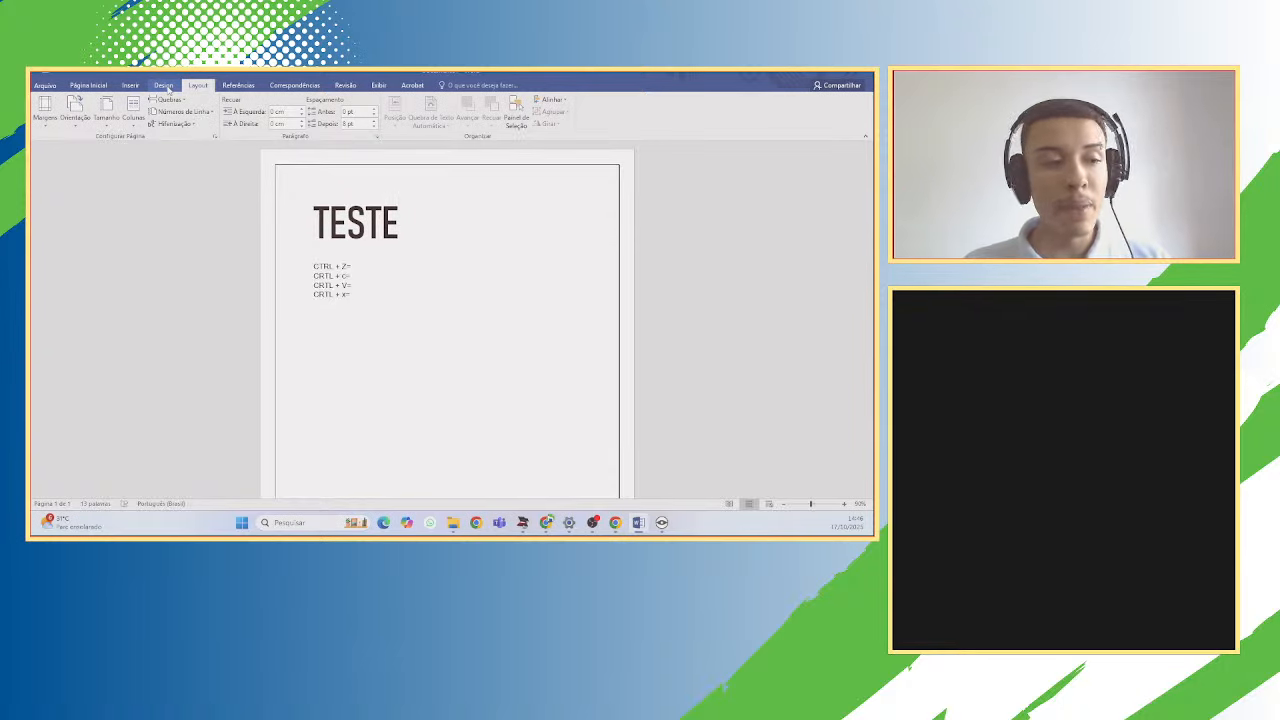
pyautogui.click(130, 85)
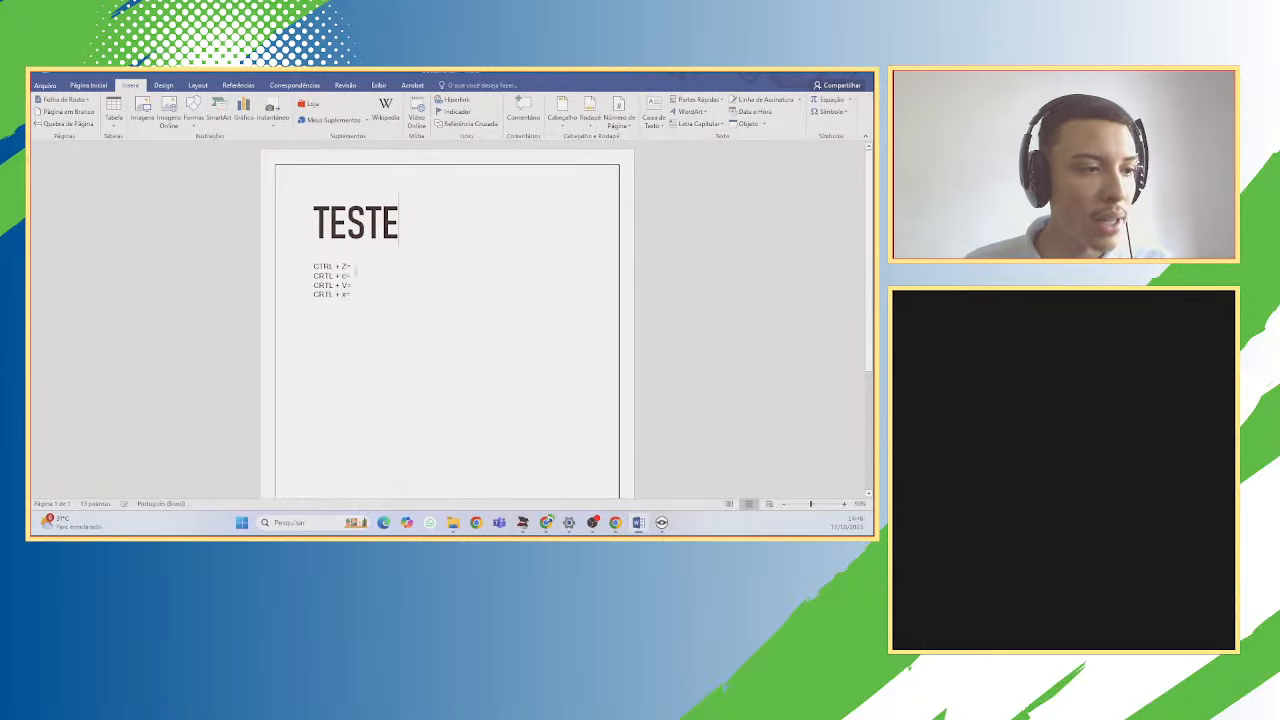
pyautogui.moveTo(358, 268); pyautogui.dragTo(313, 268)
pyautogui.click(88, 85)
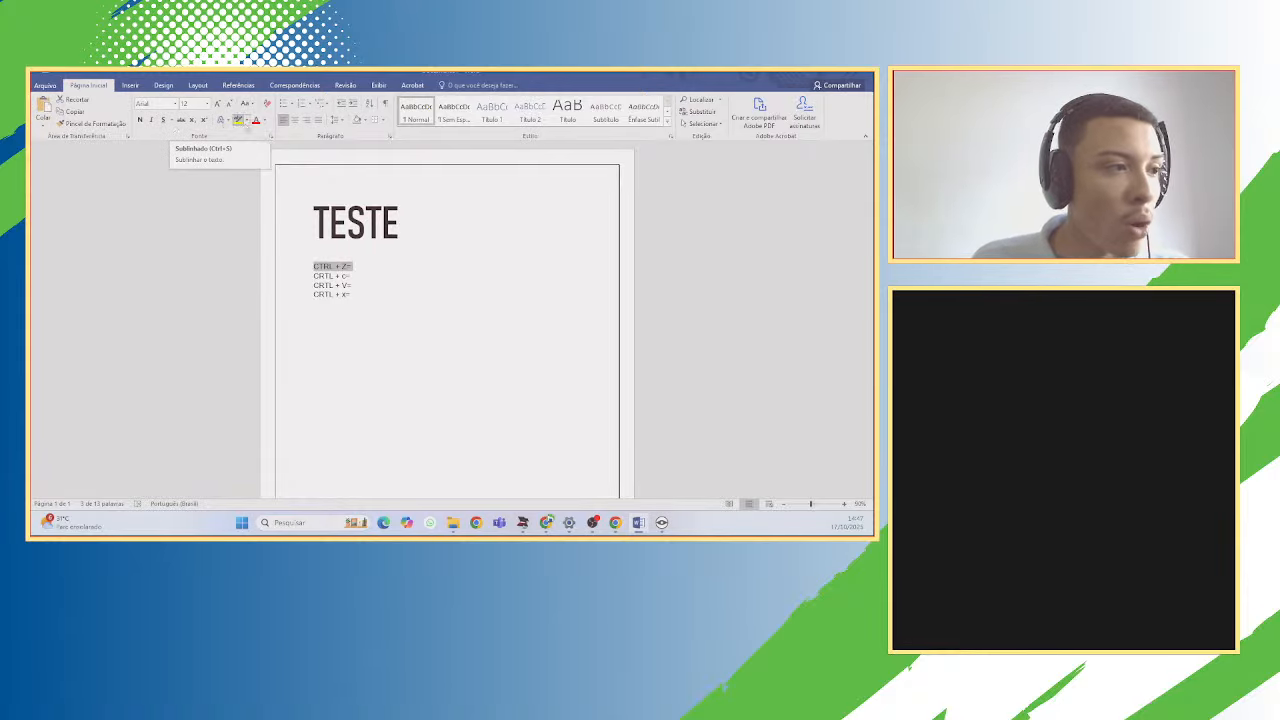
pyautogui.click(246, 120)
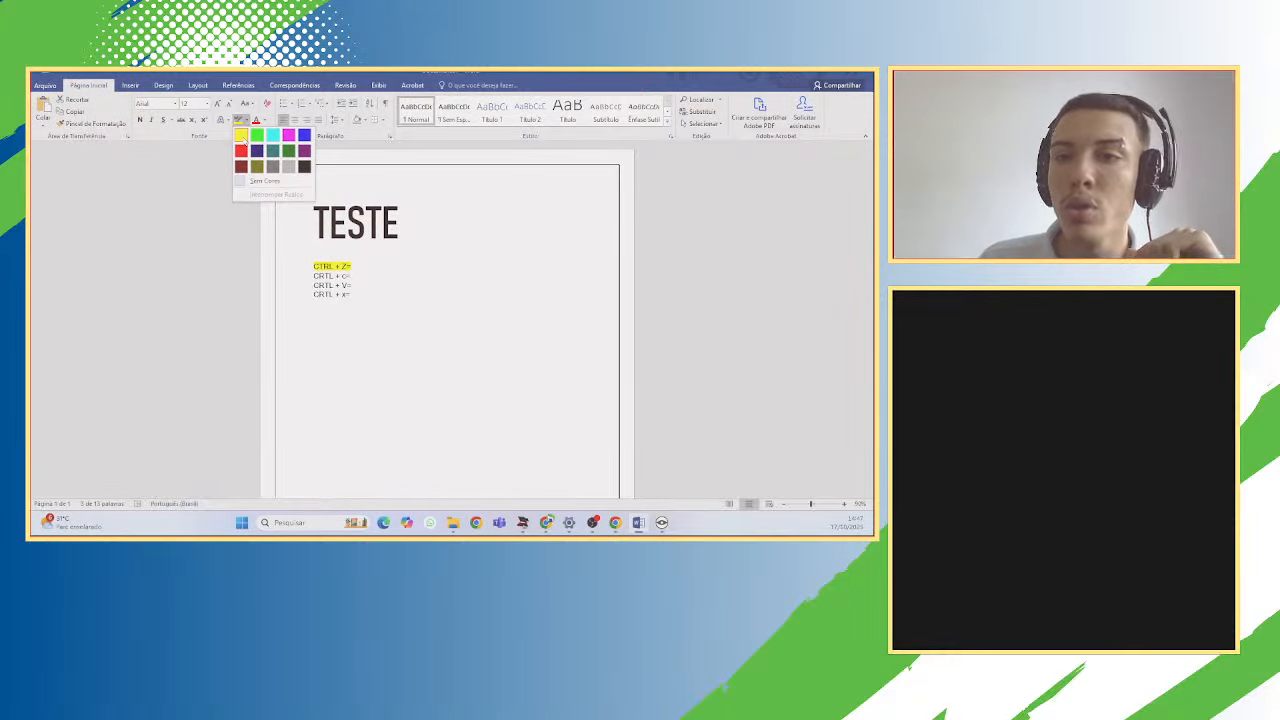
pyautogui.click(420, 192)
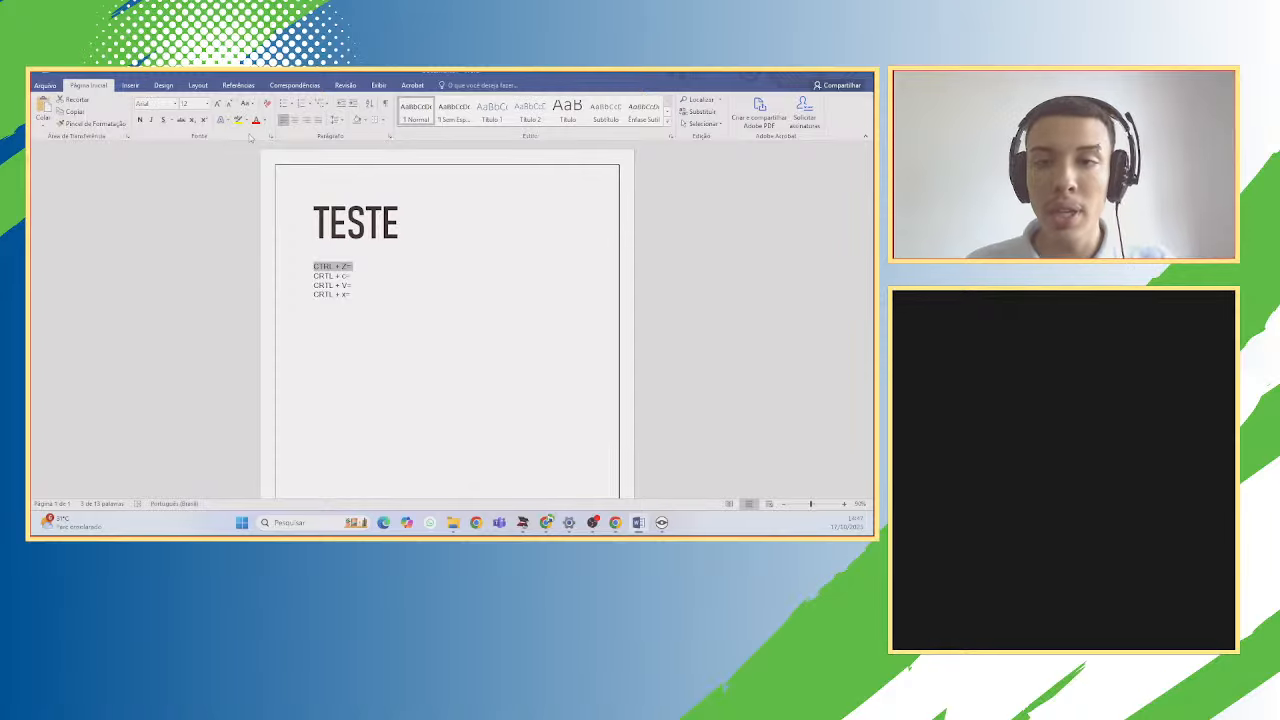
pyautogui.click(424, 219)
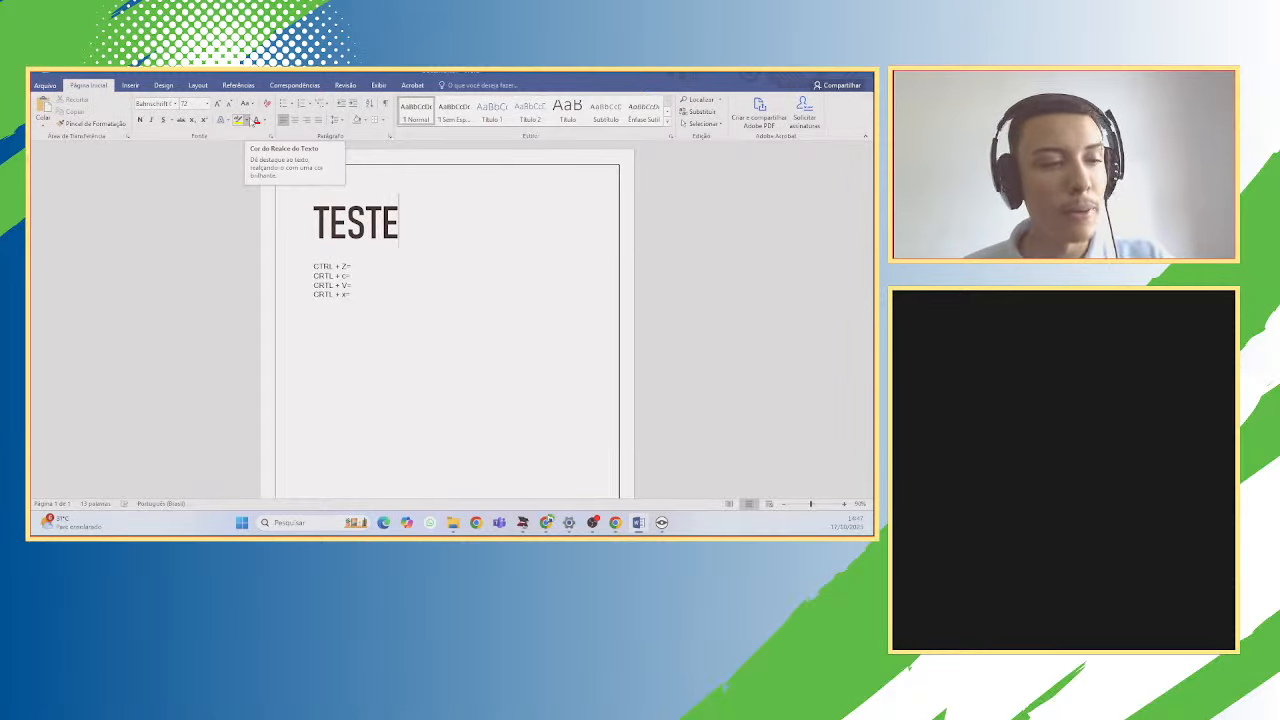
# Show the Design tab and view the Bordas de Página settings, closing them without changes.
pyautogui.click(130, 85)
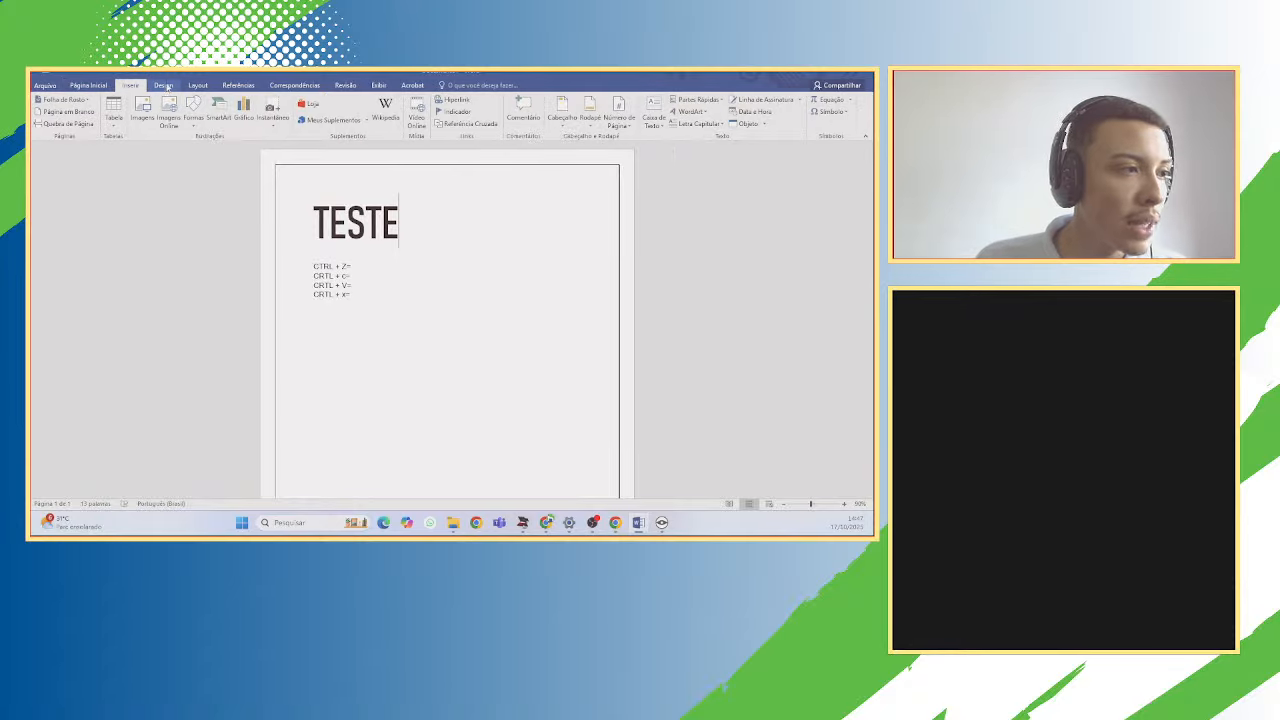
pyautogui.click(162, 85)
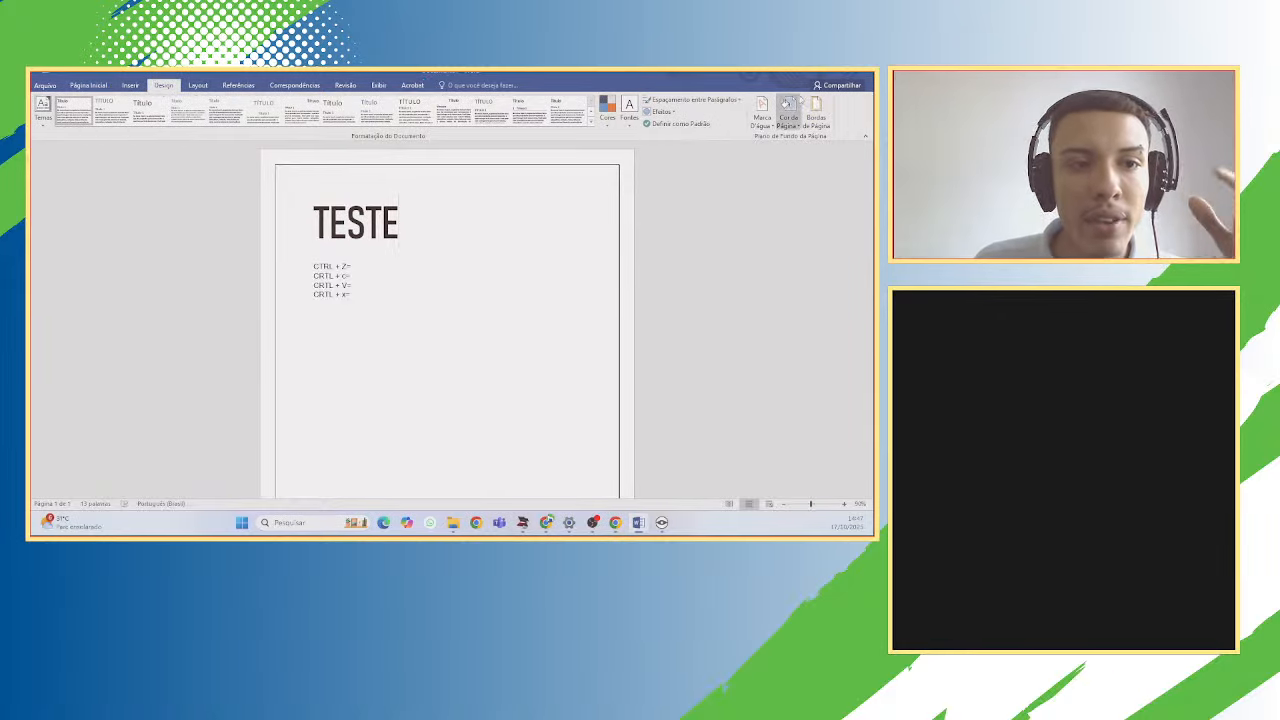
pyautogui.click(816, 110)
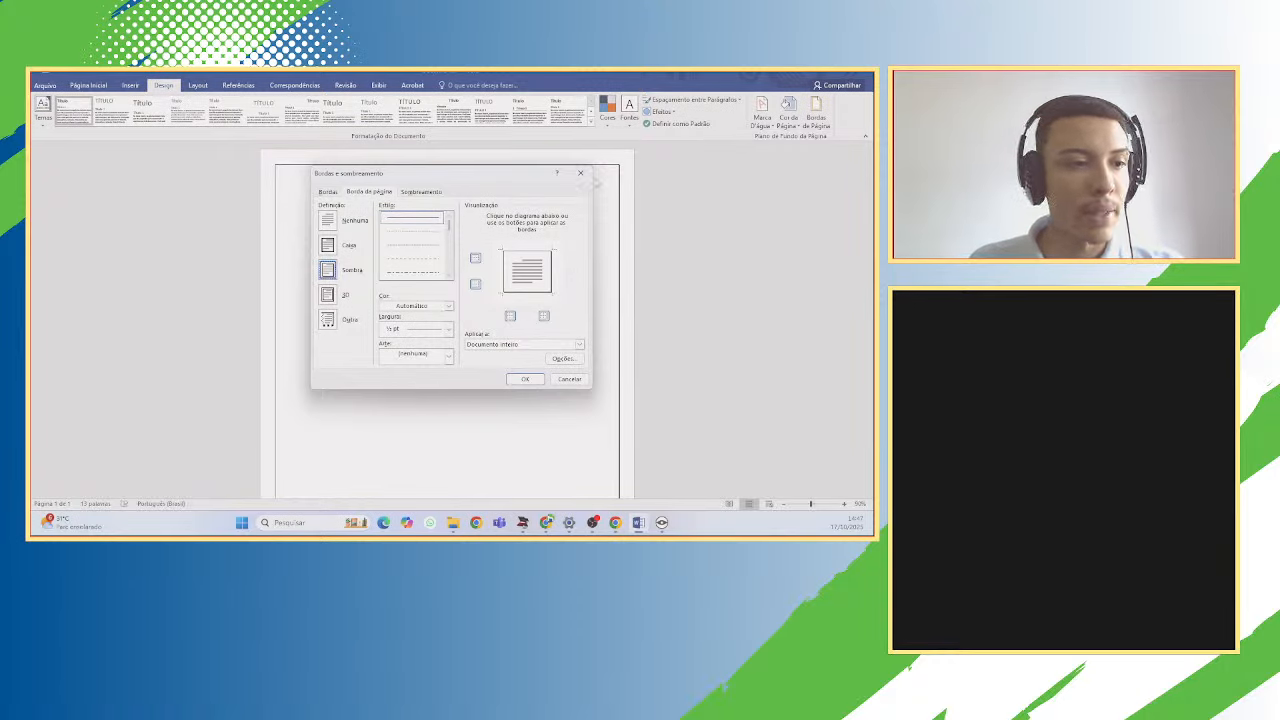
pyautogui.click(580, 173)
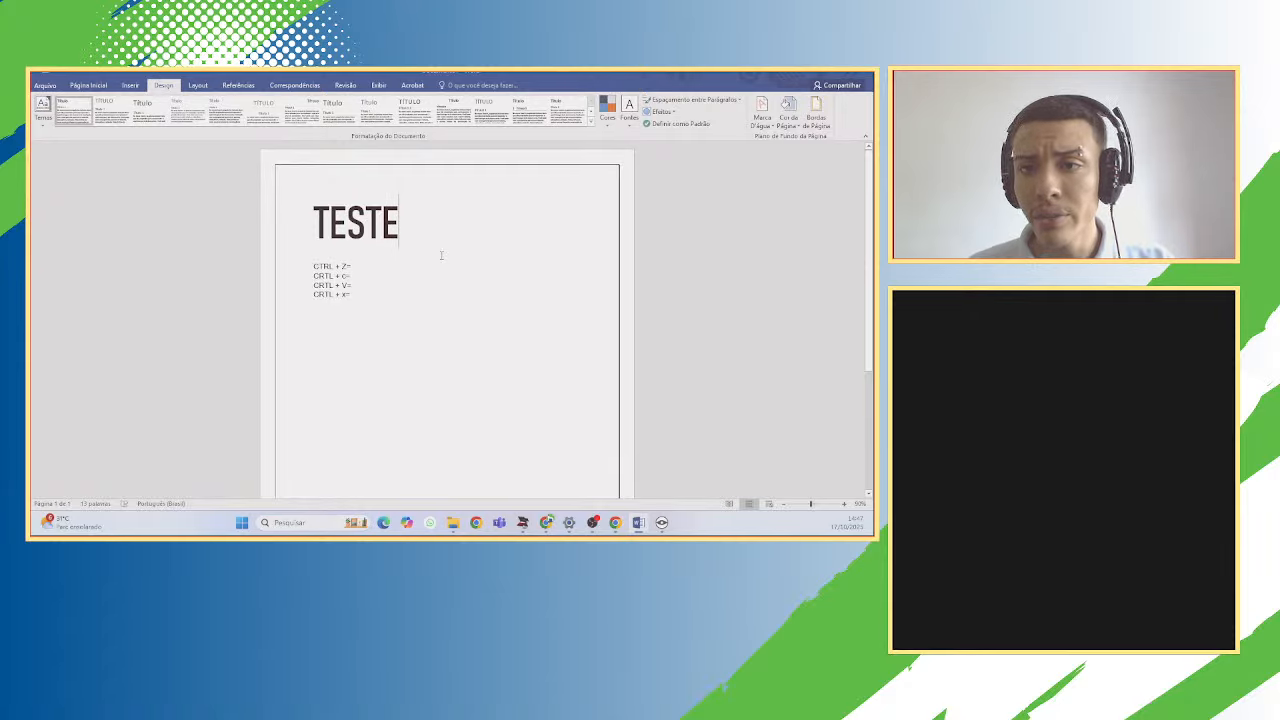
# Start Salvar como in a browsed folder, entering a person's name as the file name and keeping the Word Document type.
pyautogui.click(58, 86)
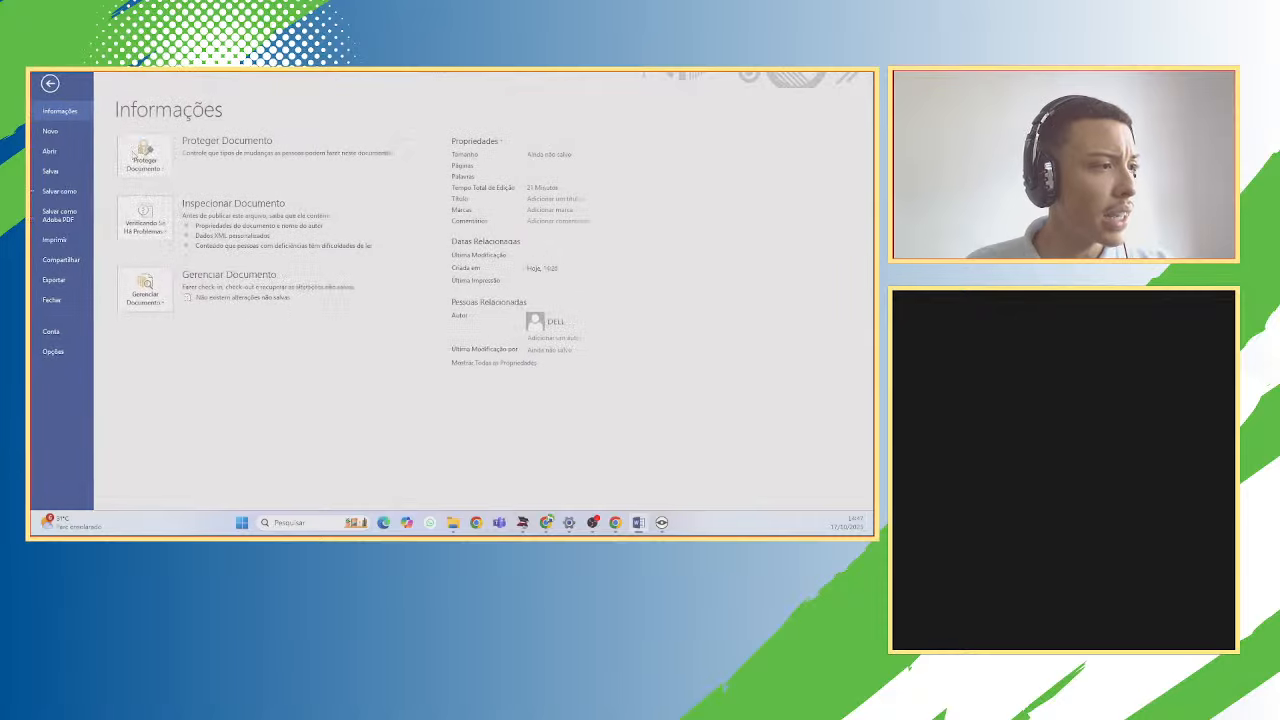
pyautogui.click(83, 193)
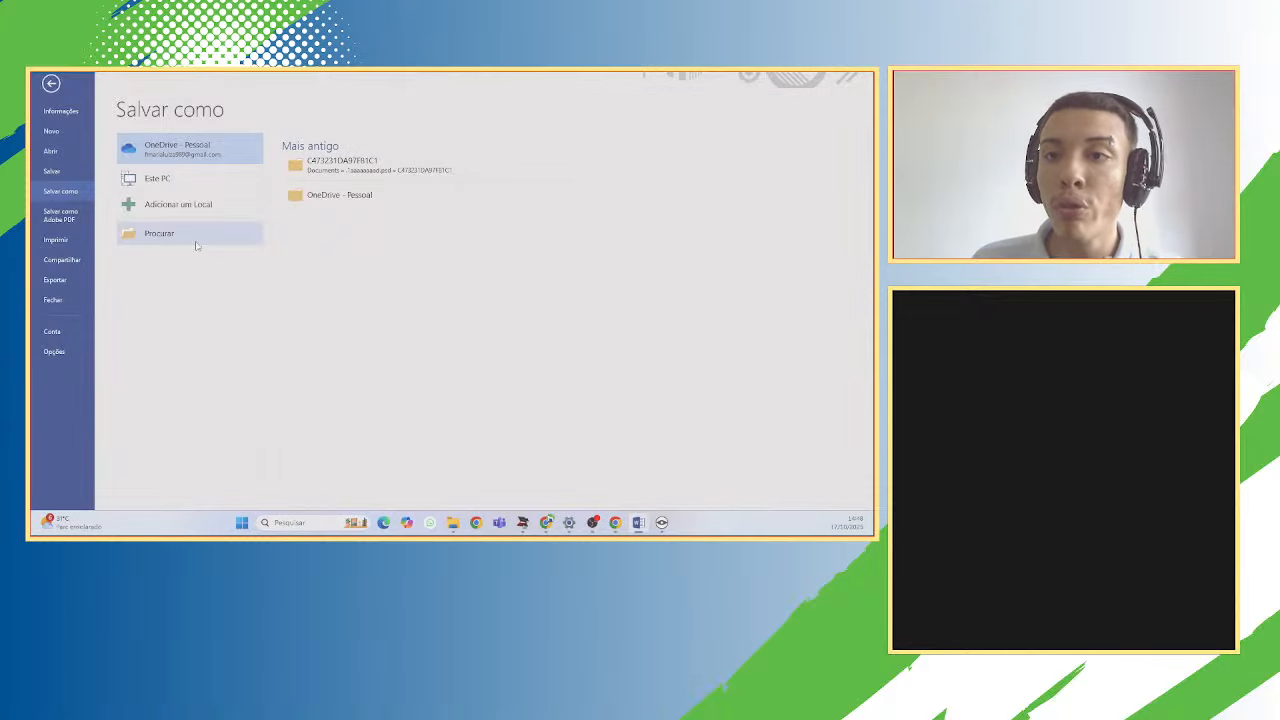
pyautogui.click(196, 240)
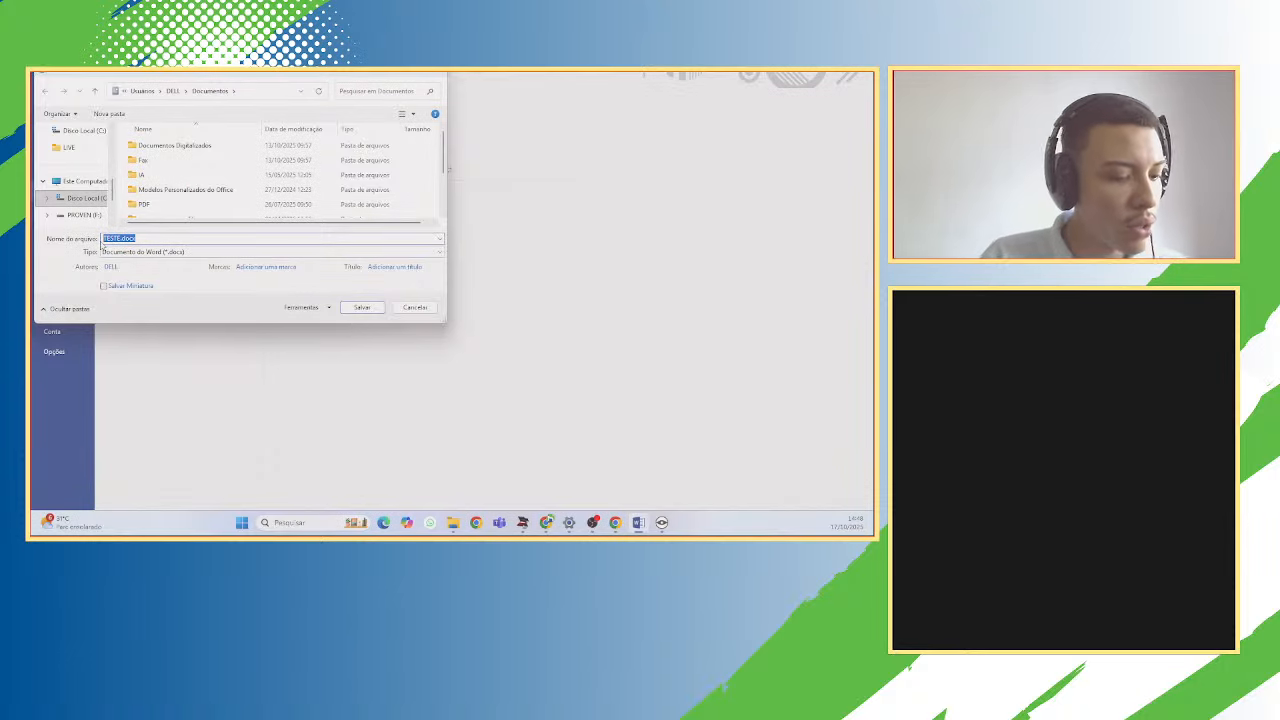
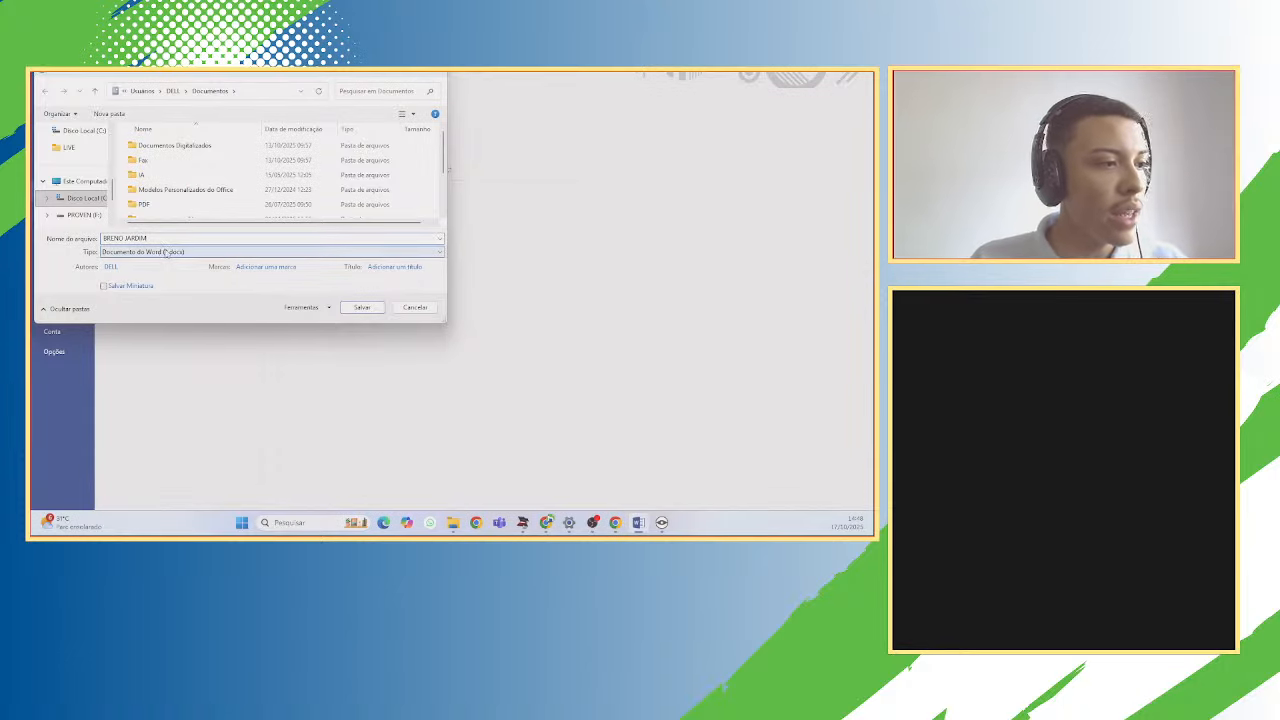
pyautogui.click(167, 252)
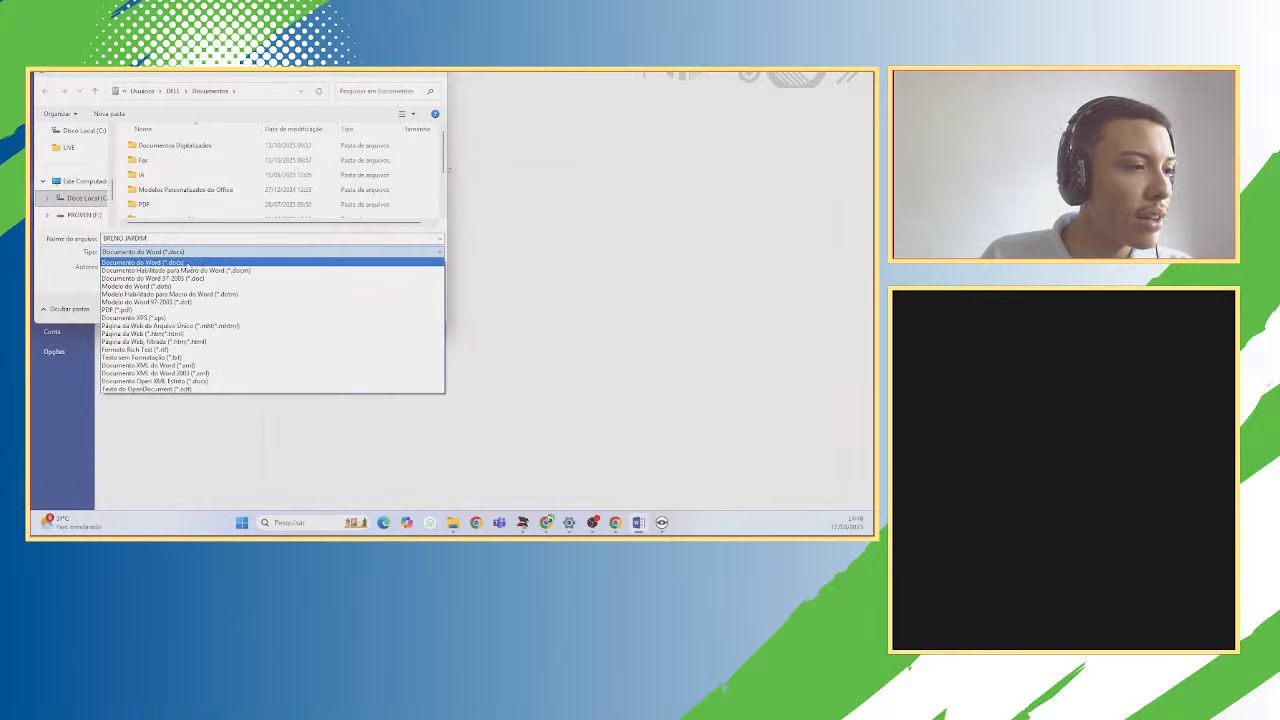
pyautogui.click(190, 264)
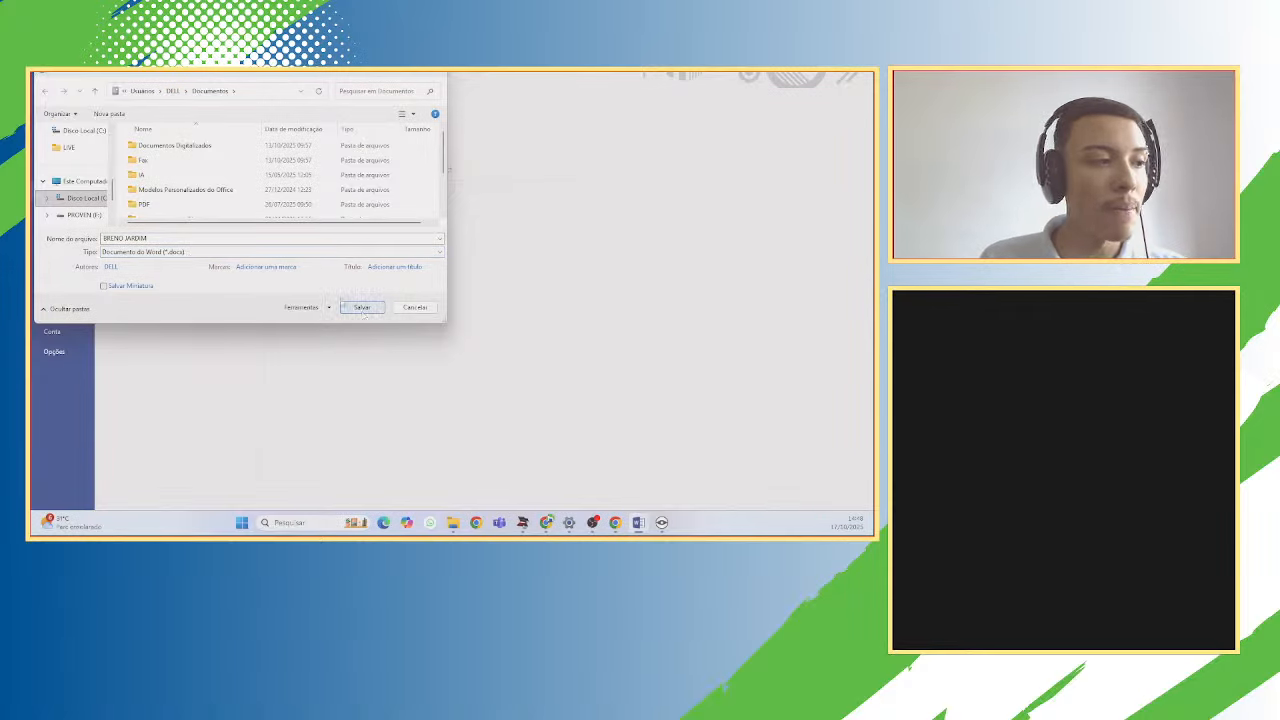
# Clear the file name, cancel the save dialog, and return to the document's Inserir tab.
pyautogui.scroll(5, 80, 200)
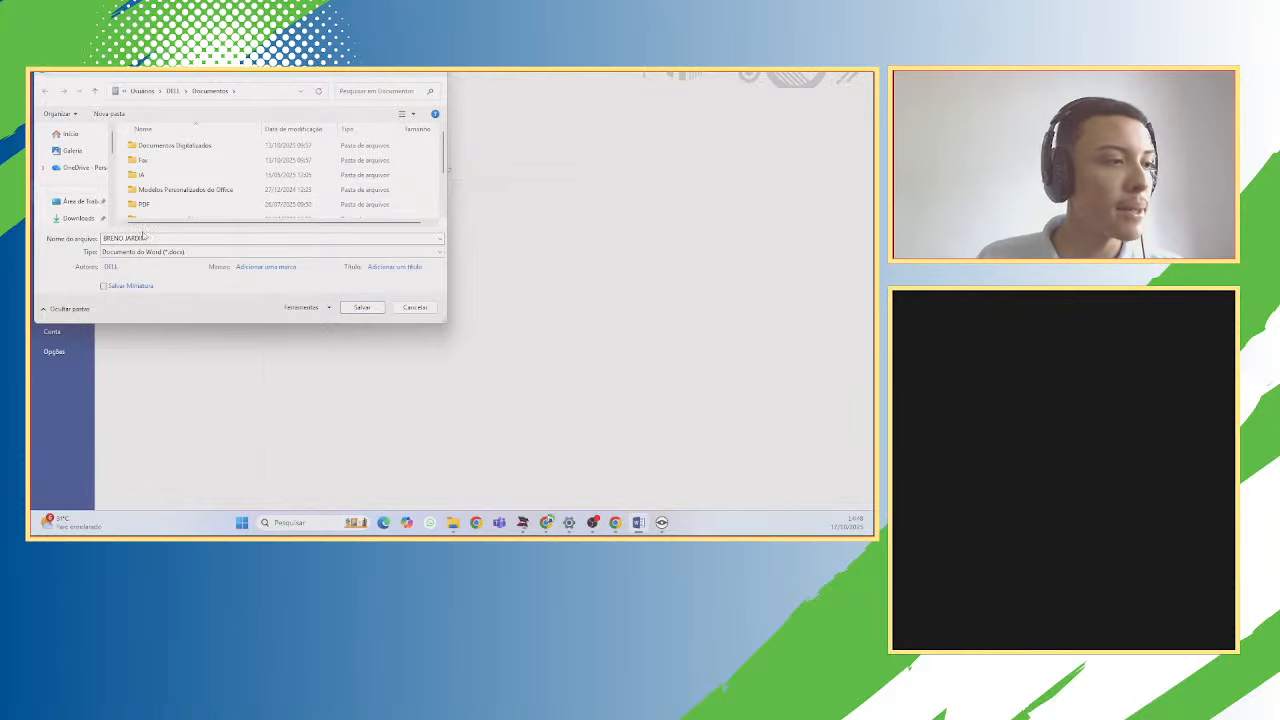
pyautogui.moveTo(144, 238); pyautogui.dragTo(72, 235)
pyautogui.press('BackSpace')
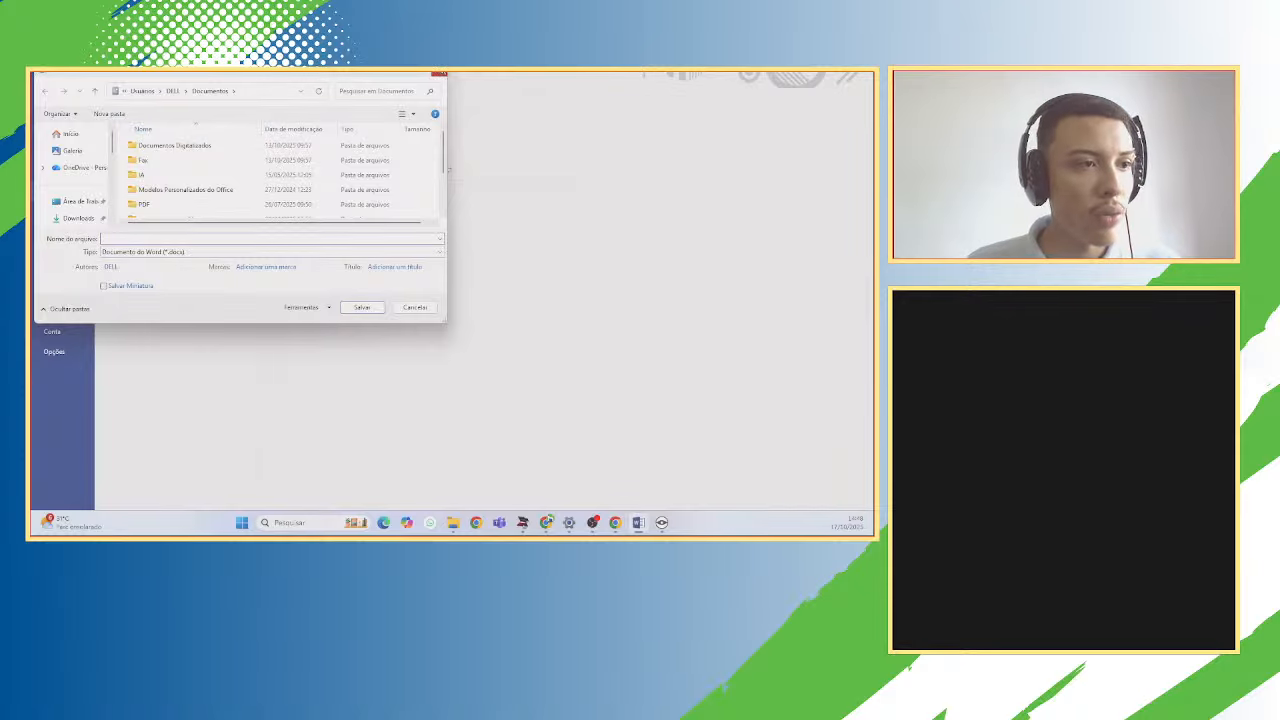
pyautogui.click(433, 75)
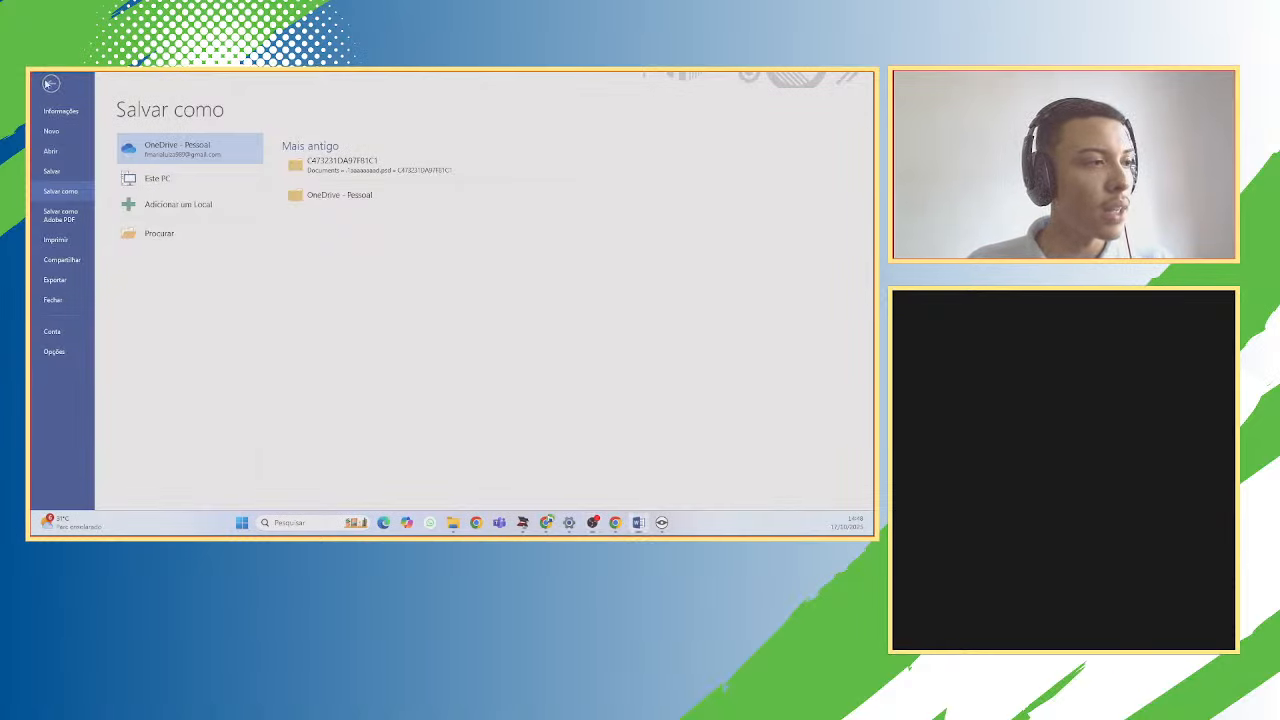
pyautogui.click(50, 84)
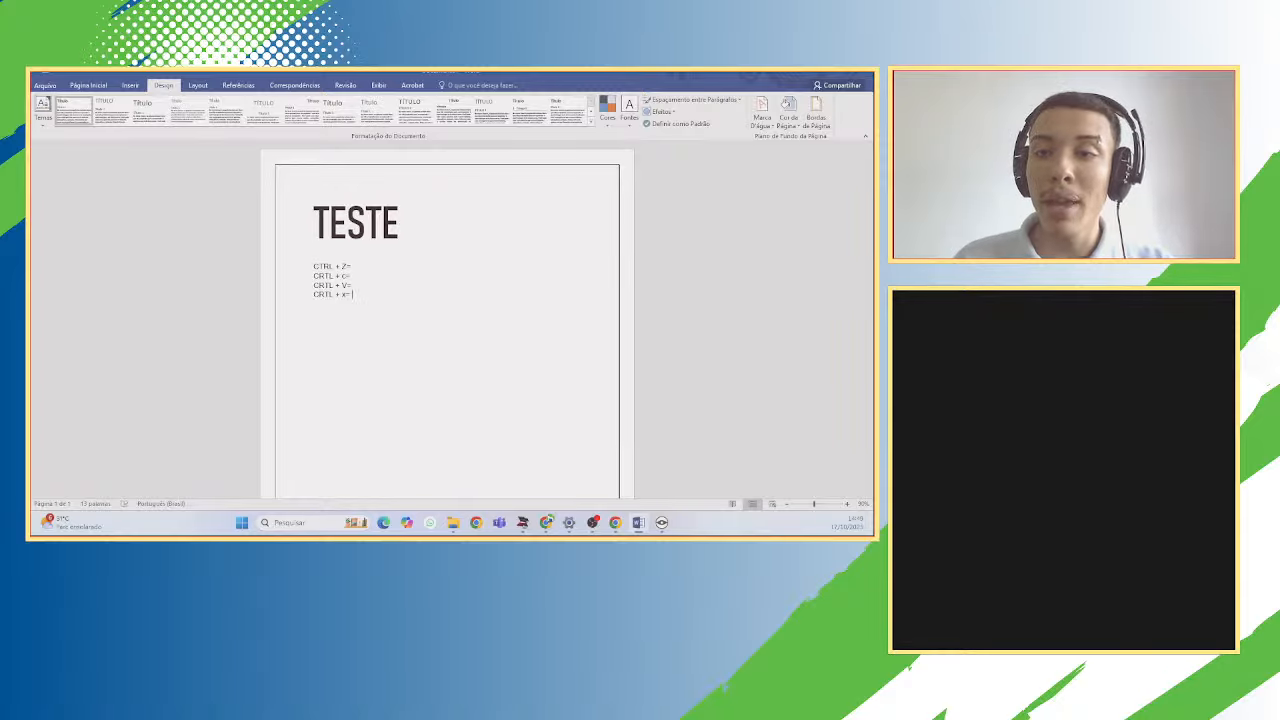
pyautogui.click(130, 85)
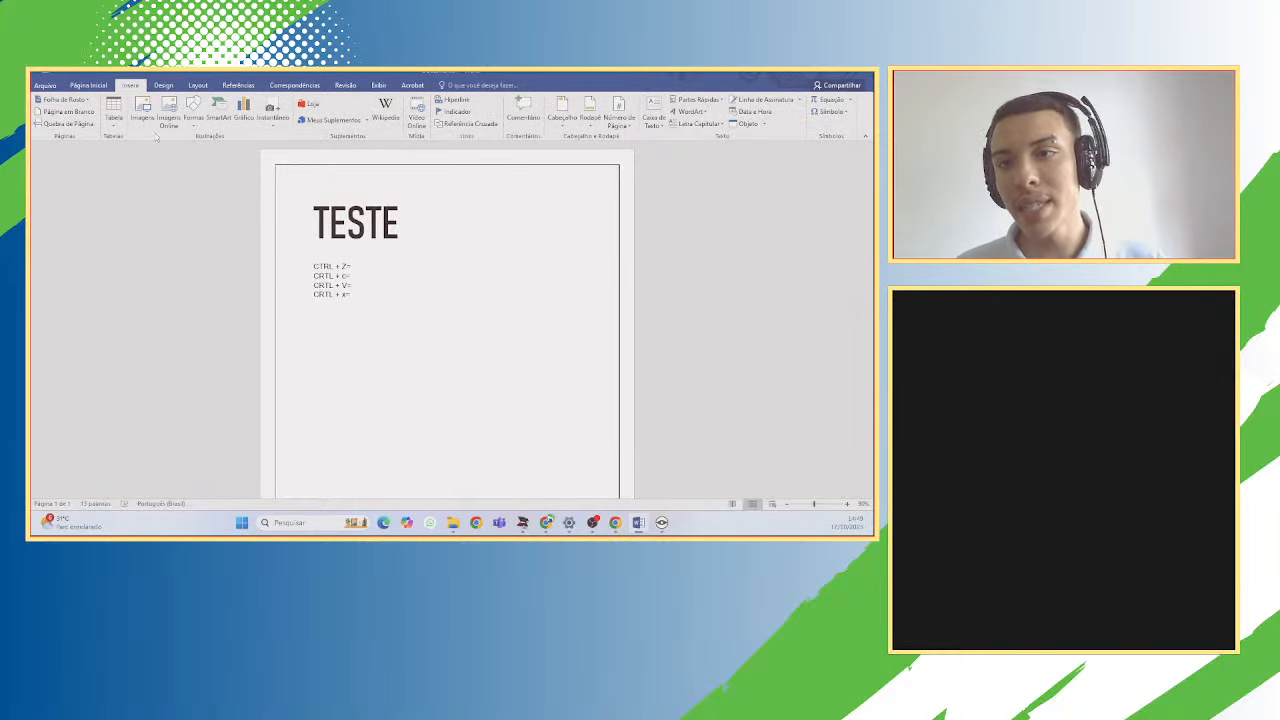